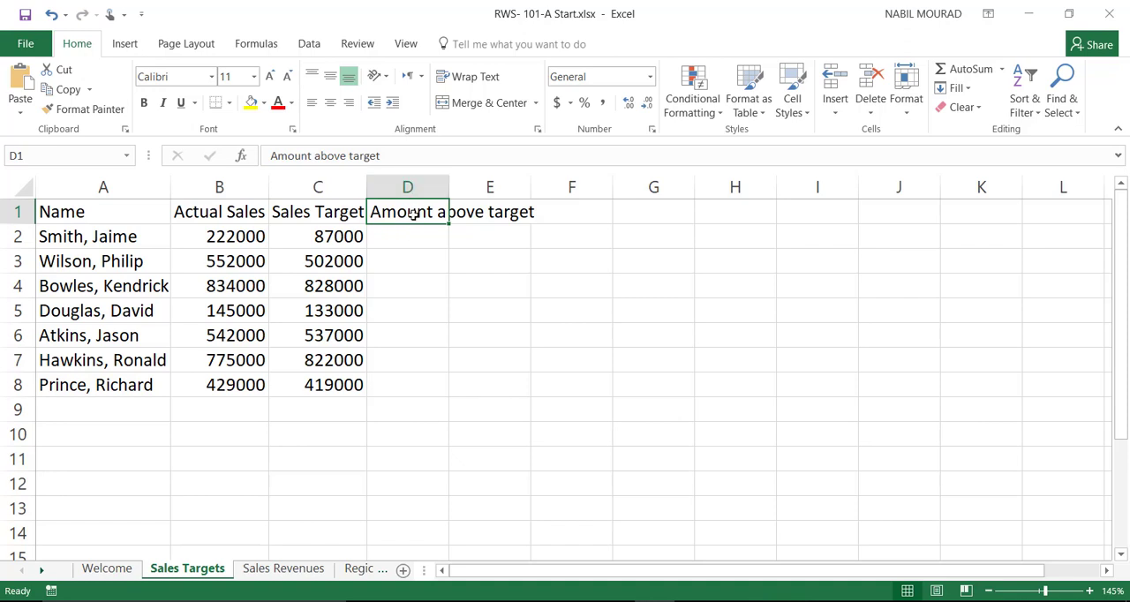
# Step: Wrap the text of header cell D1 and format B2:D8 as Accounting with the $ symbol and 0 decimal places
pyautogui.click(473, 77)
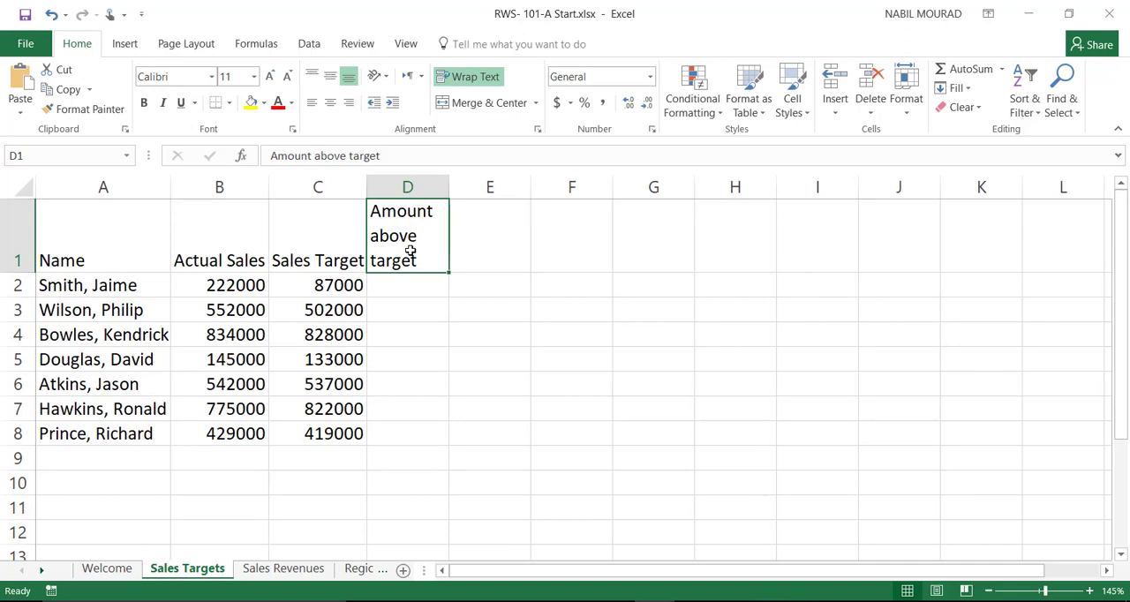
pyautogui.moveTo(224, 285); pyautogui.dragTo(411, 422)
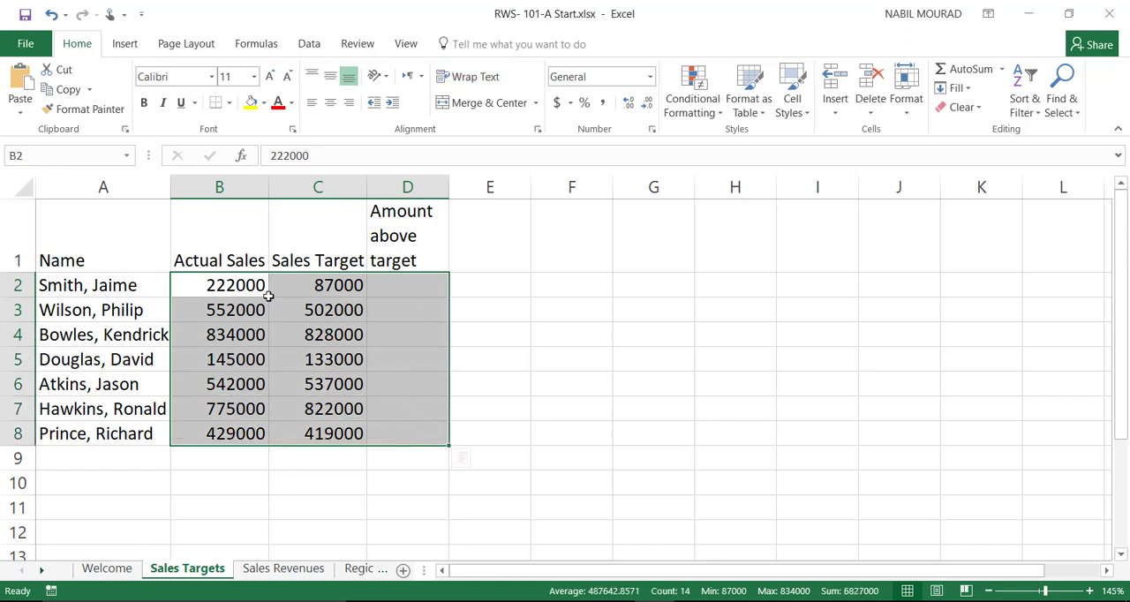
pyautogui.rightClick(381, 356)
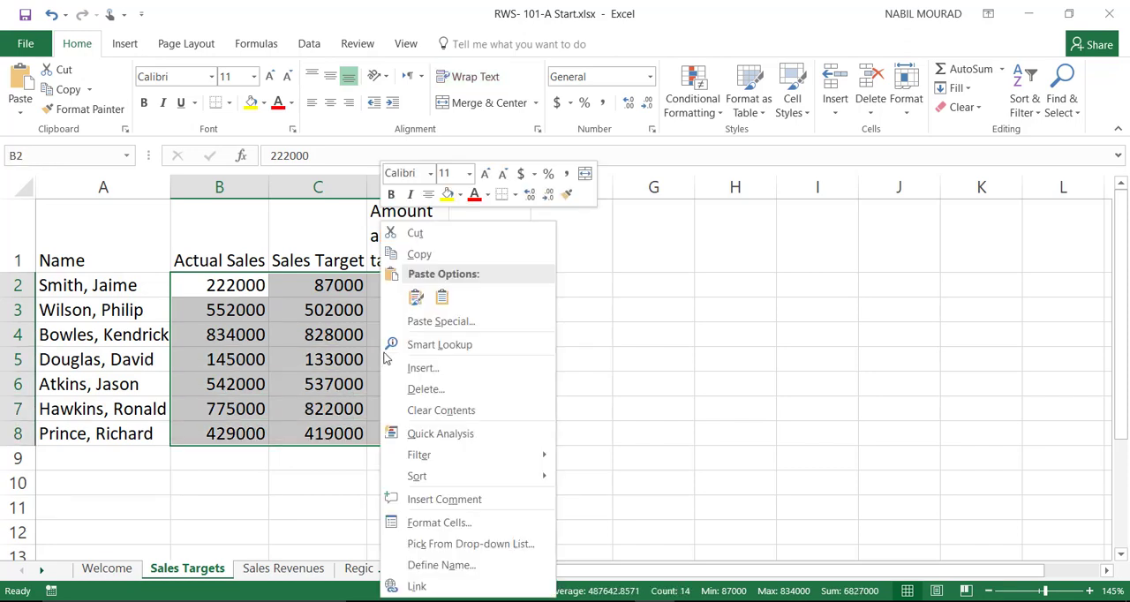
pyautogui.click(441, 522)
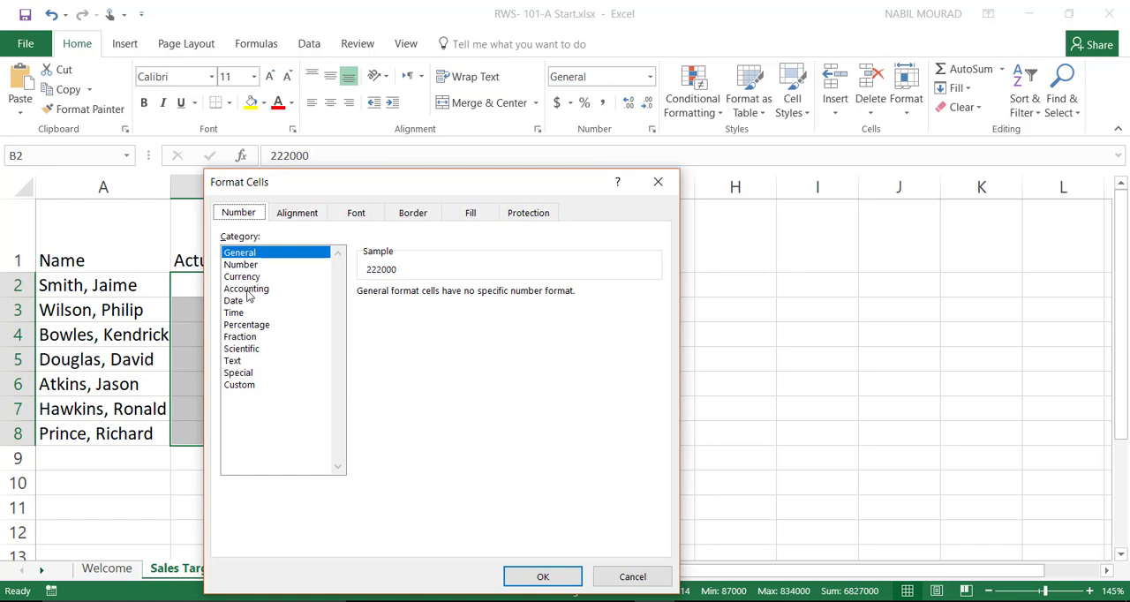
pyautogui.click(246, 290)
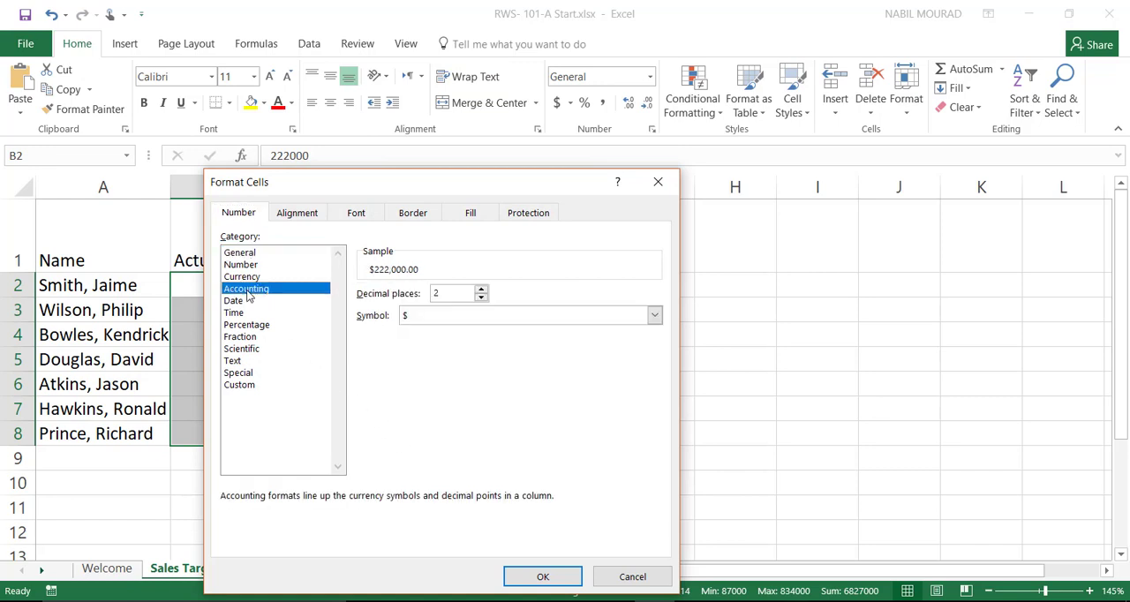
pyautogui.click(480, 299)
pyautogui.click(480, 298)
pyautogui.click(542, 576)
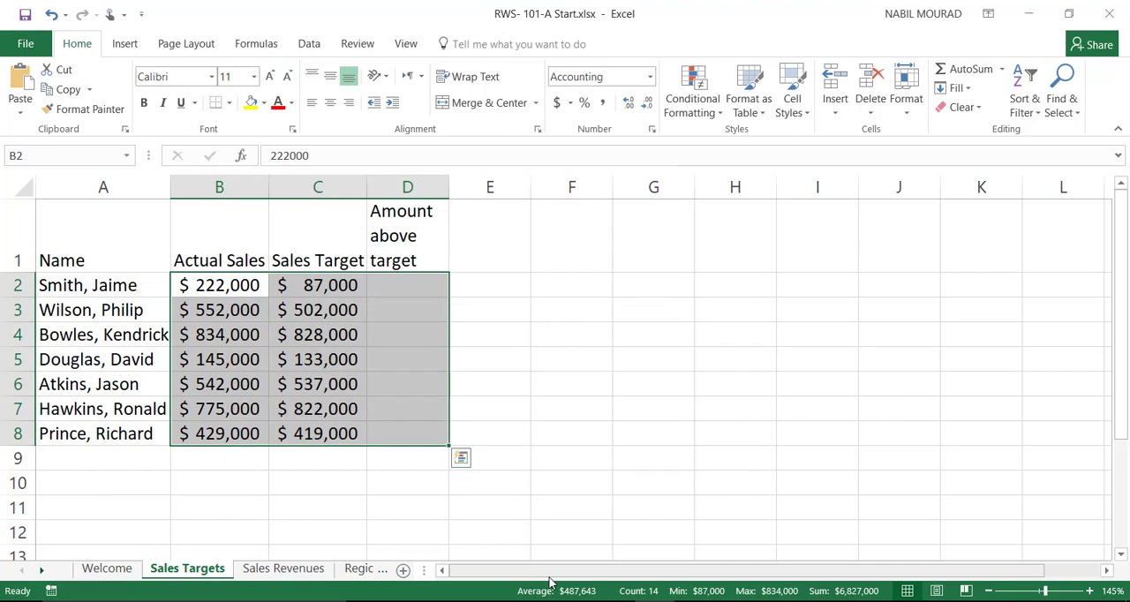
# Step: Calculate the amount above target in D2 with =B2-C2 and fill the formula down to D8
pyautogui.click(413, 292)
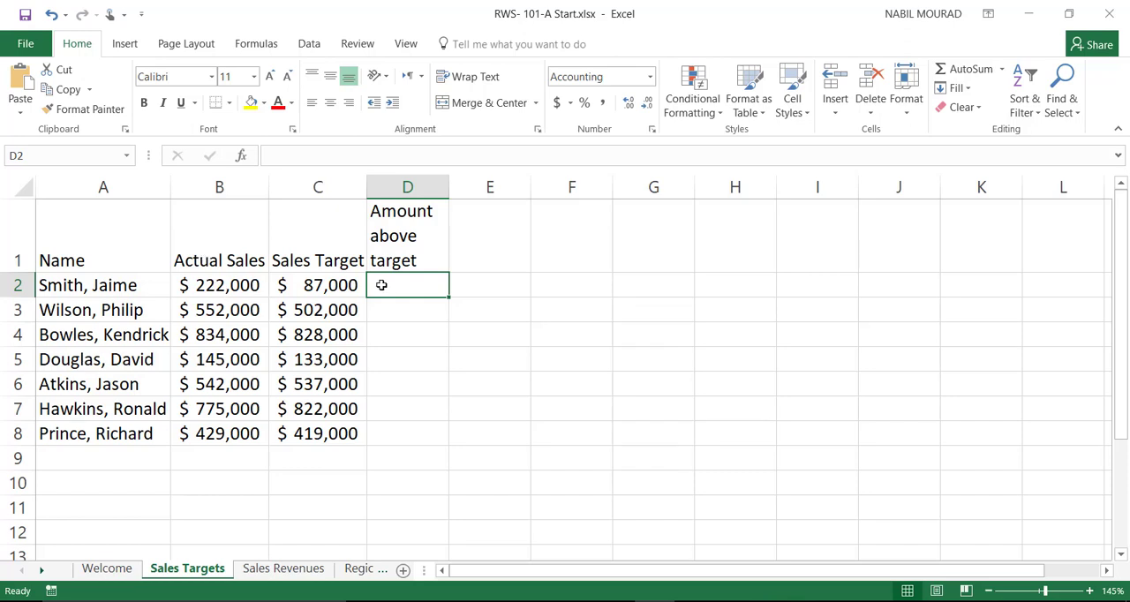
pyautogui.write('=')
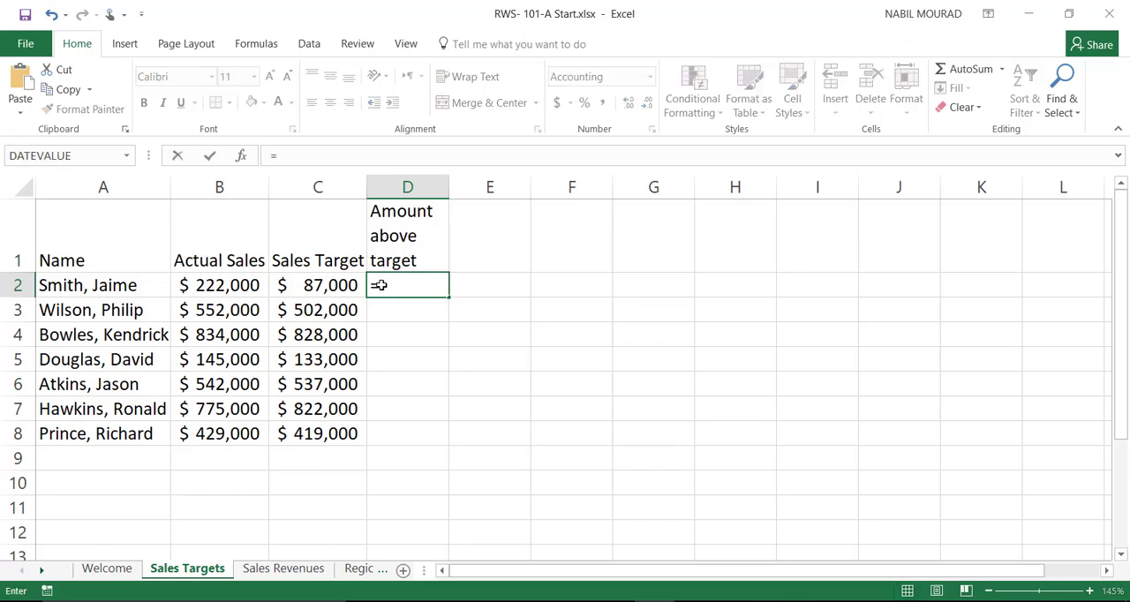
pyautogui.click(216, 286)
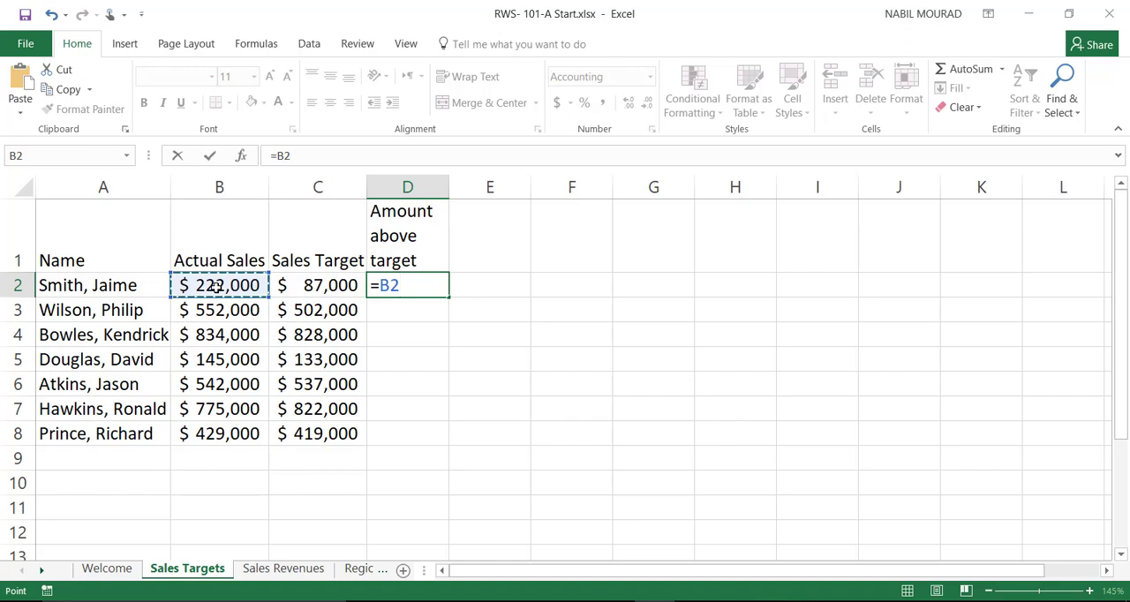
pyautogui.write('-')
pyautogui.click(328, 288)
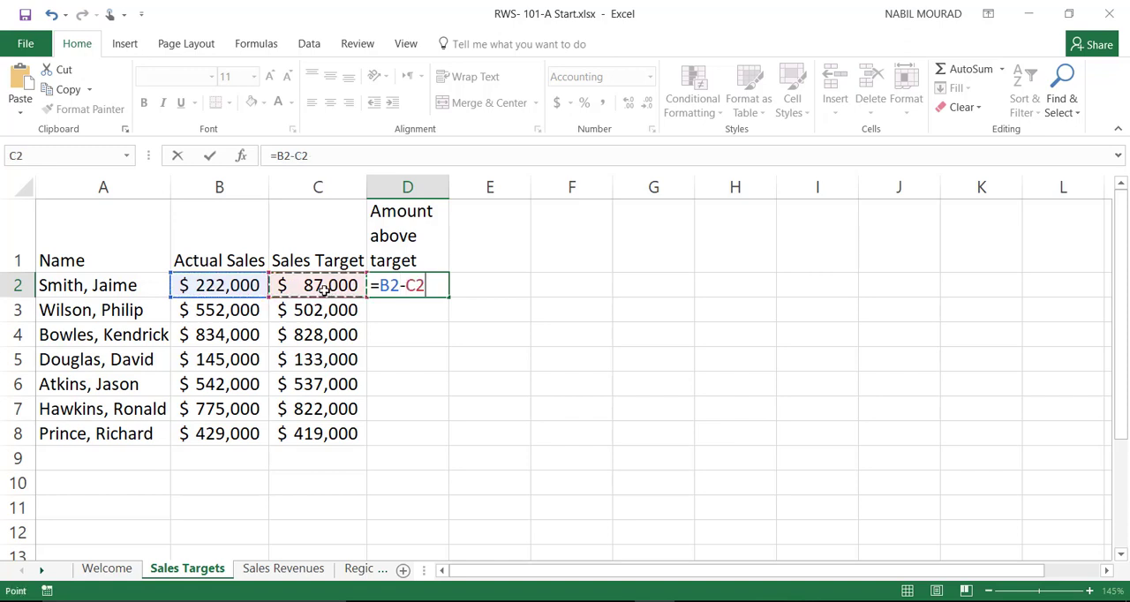
pyautogui.hotkey('ctrl', 'Return')
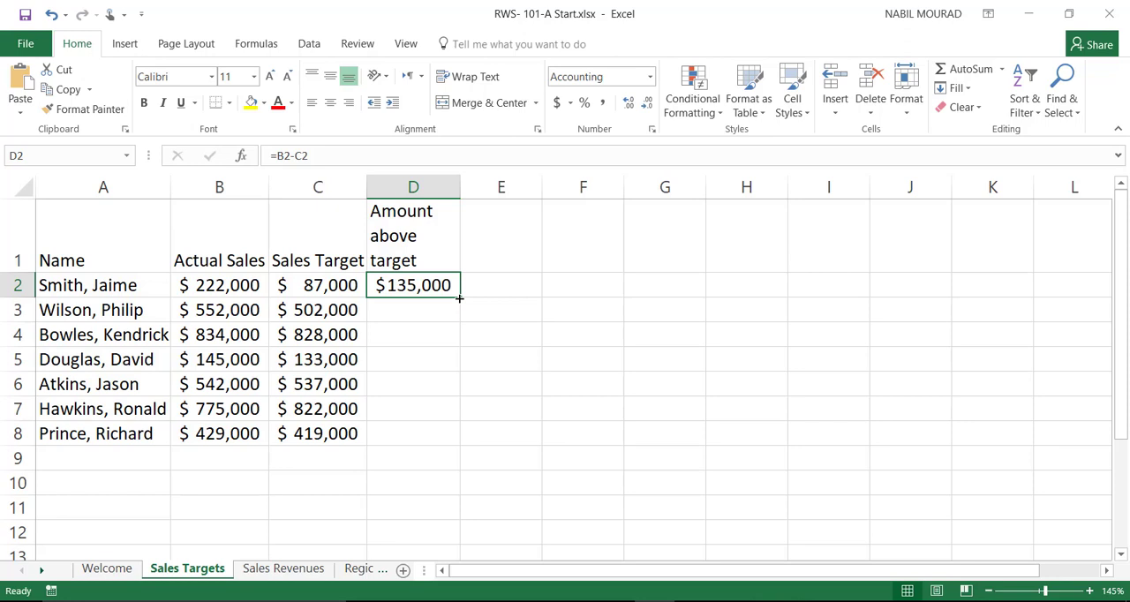
pyautogui.moveTo(459, 298); pyautogui.dragTo(448, 441)
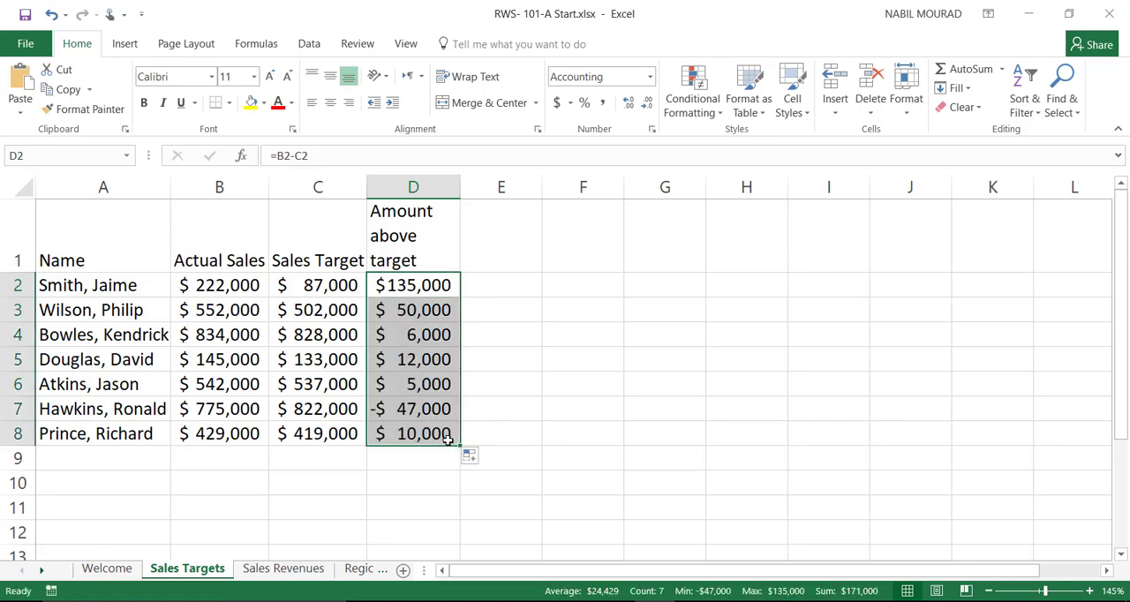
# Step: Insert a new row above the column headers and paste the title "Ajax Auto Sales – August 2015 Results" into A1
pyautogui.click(18, 223)
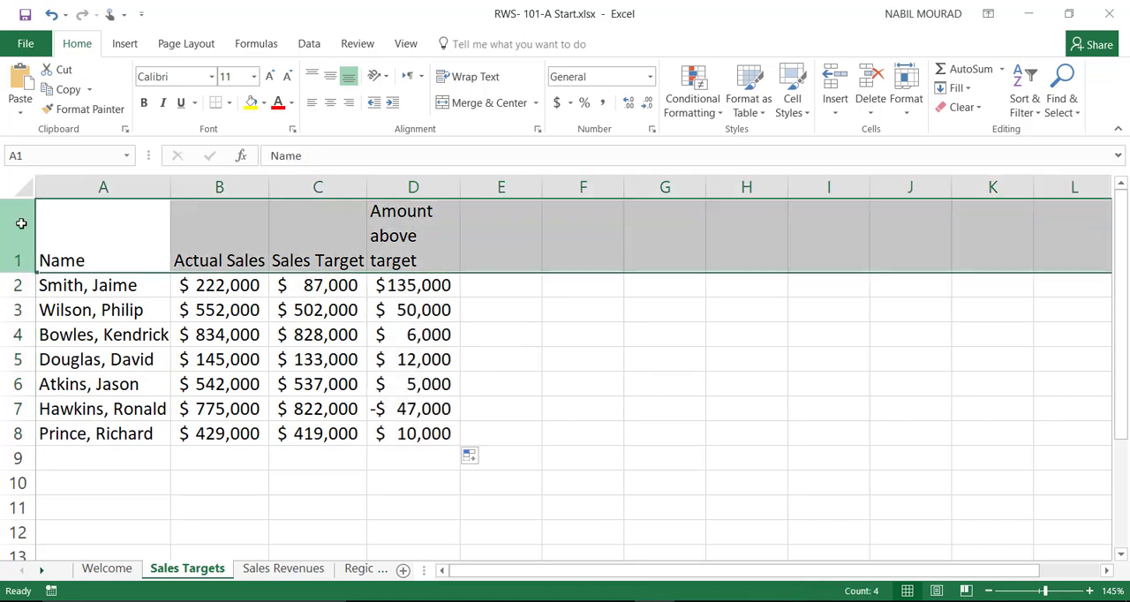
pyautogui.rightClick(22, 223)
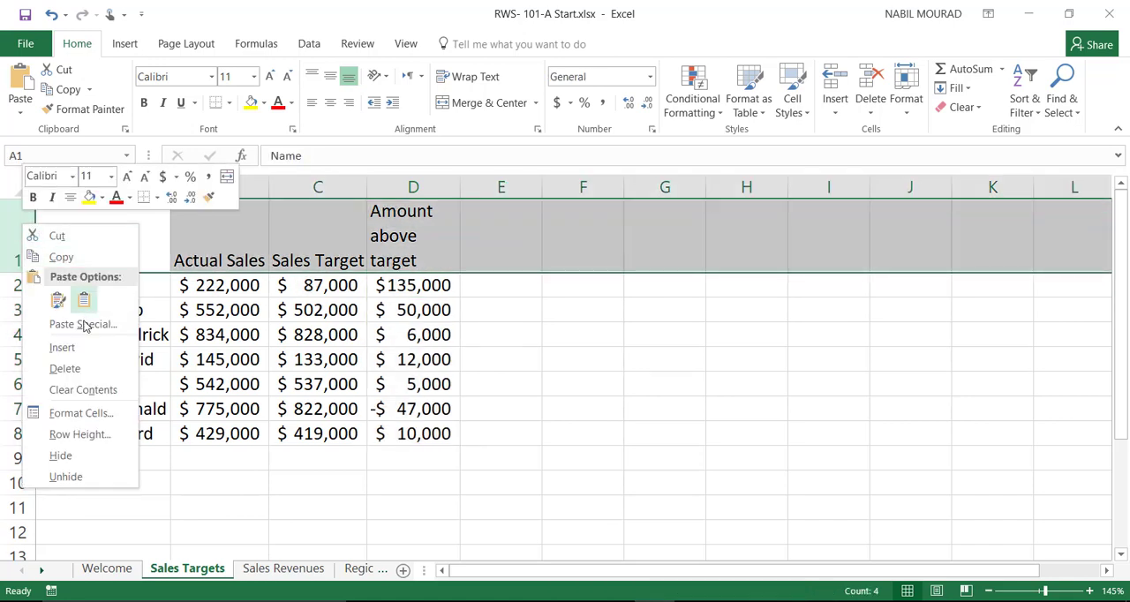
pyautogui.click(61, 348)
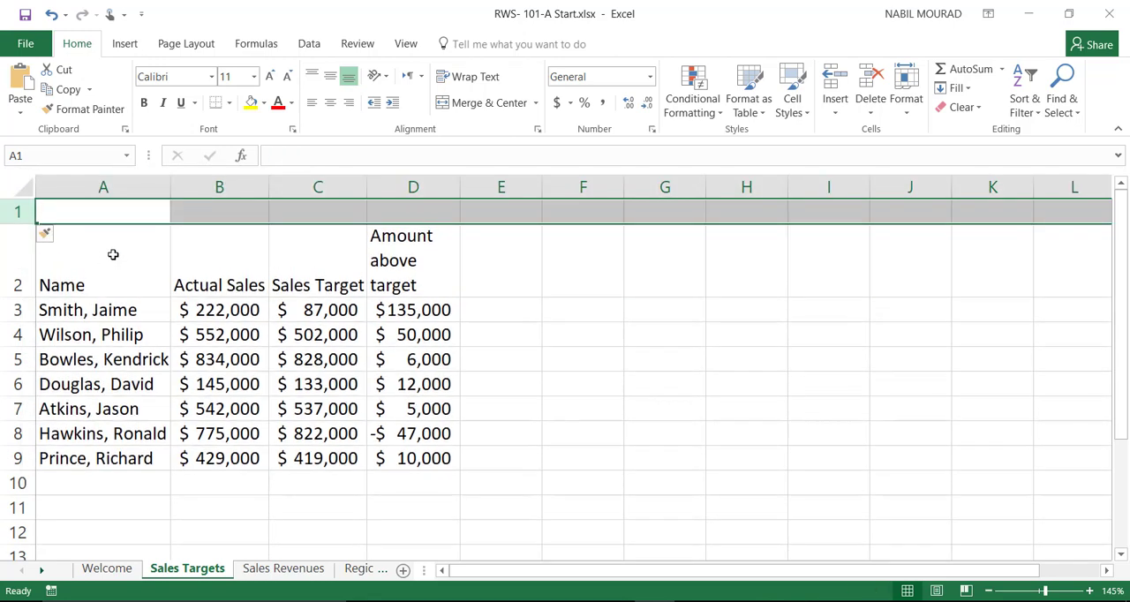
pyautogui.click(100, 212)
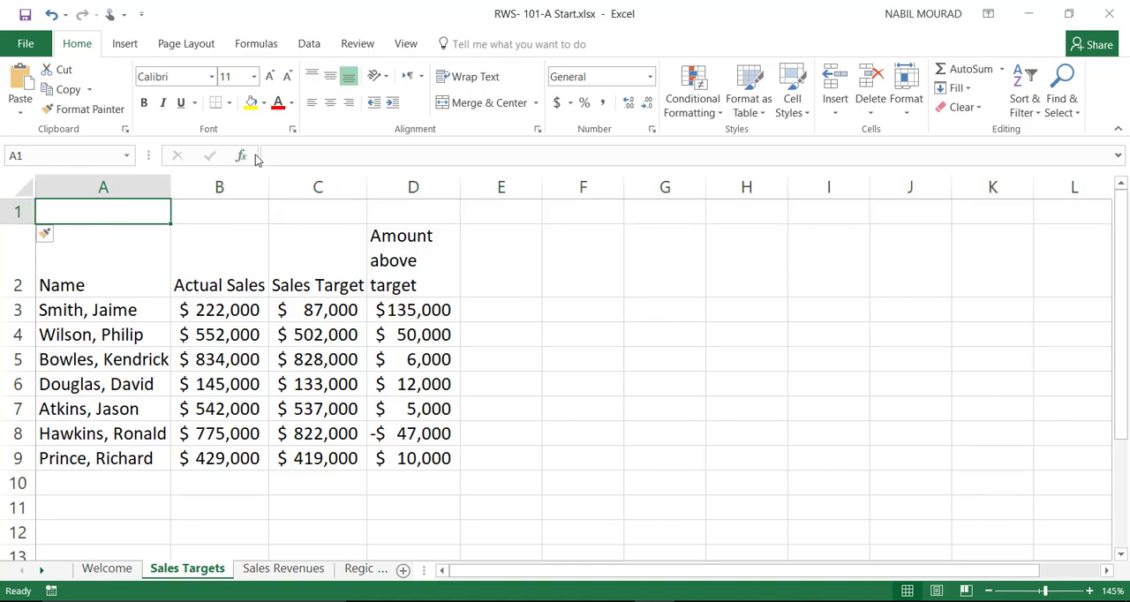
pyautogui.click(286, 148)
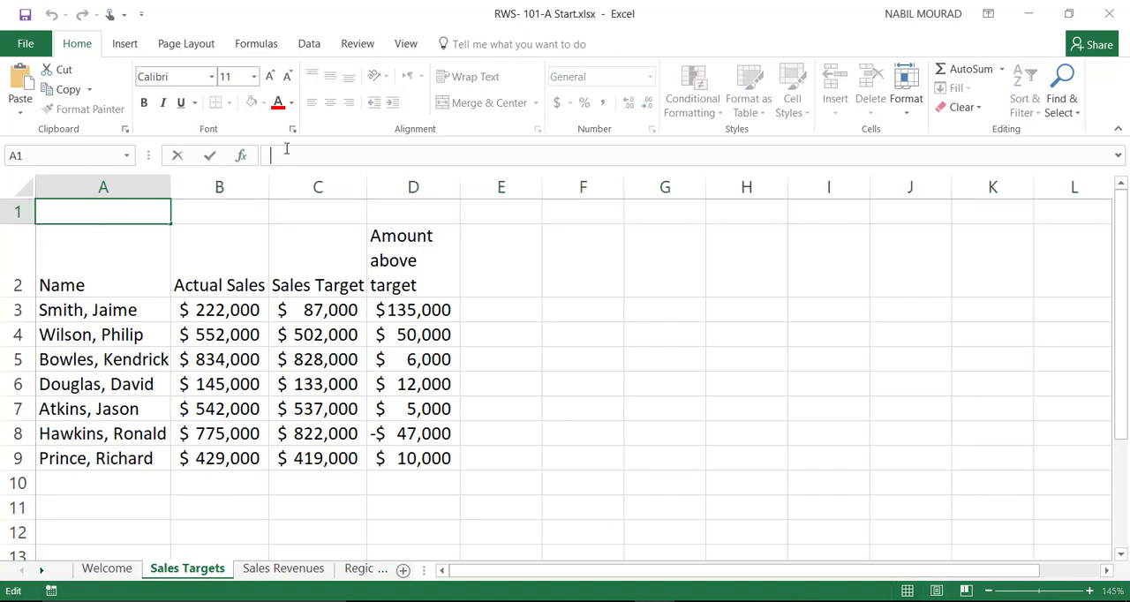
pyautogui.write('Ajax Auto Sales – August 2015 Results')
pyautogui.hotkey('ctrl', 'Return')
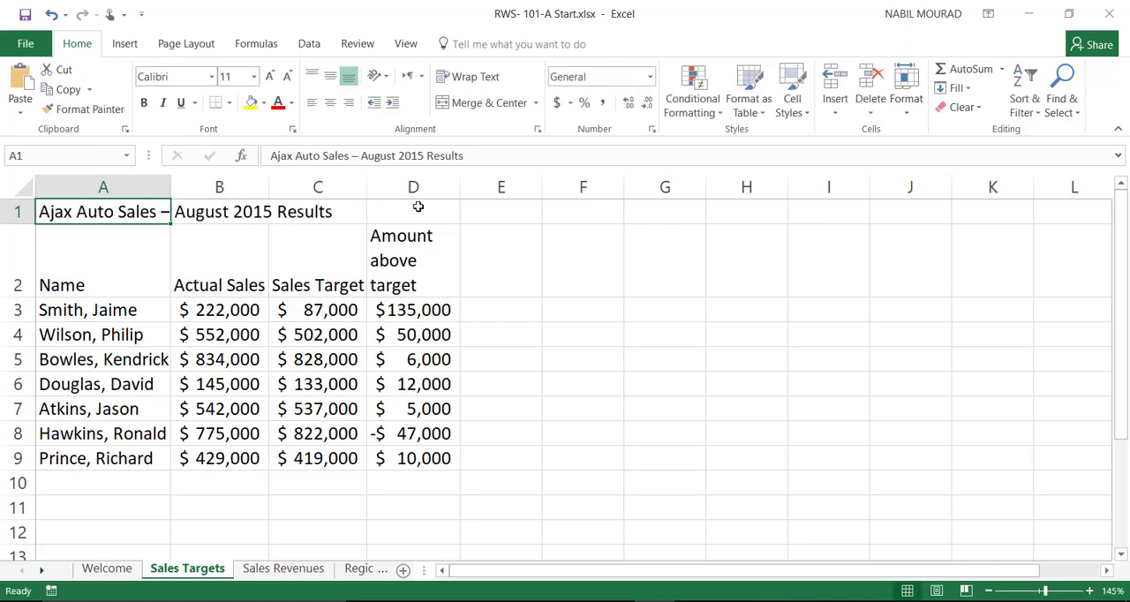
# Step: Merge and center the title across A1:D1 and apply the Heading 1 cell style to it
pyautogui.moveTo(123, 211); pyautogui.dragTo(411, 211)
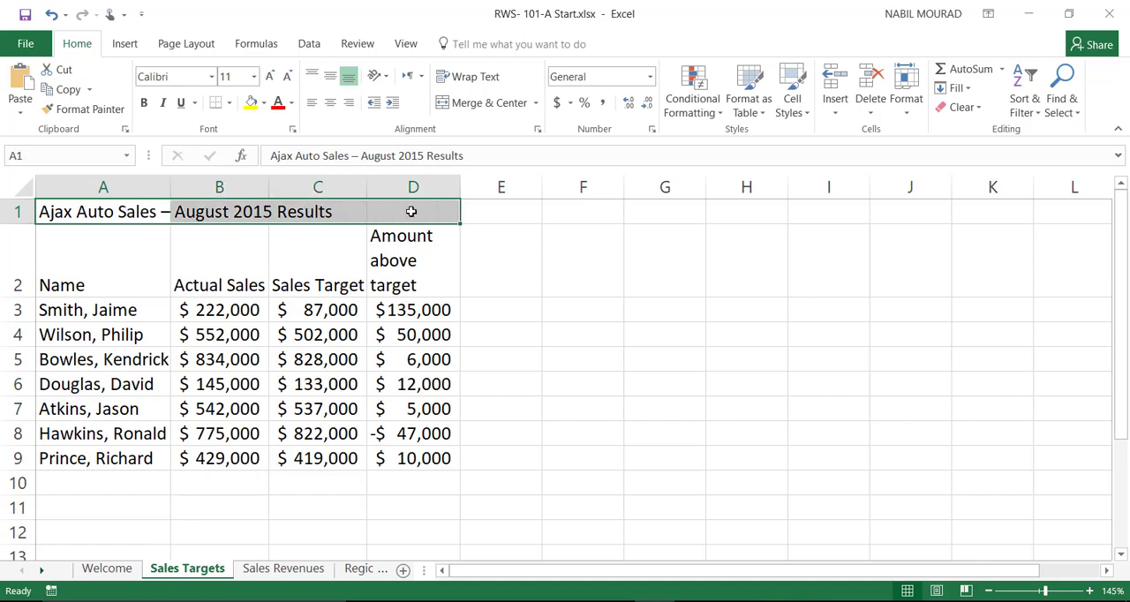
pyautogui.click(474, 105)
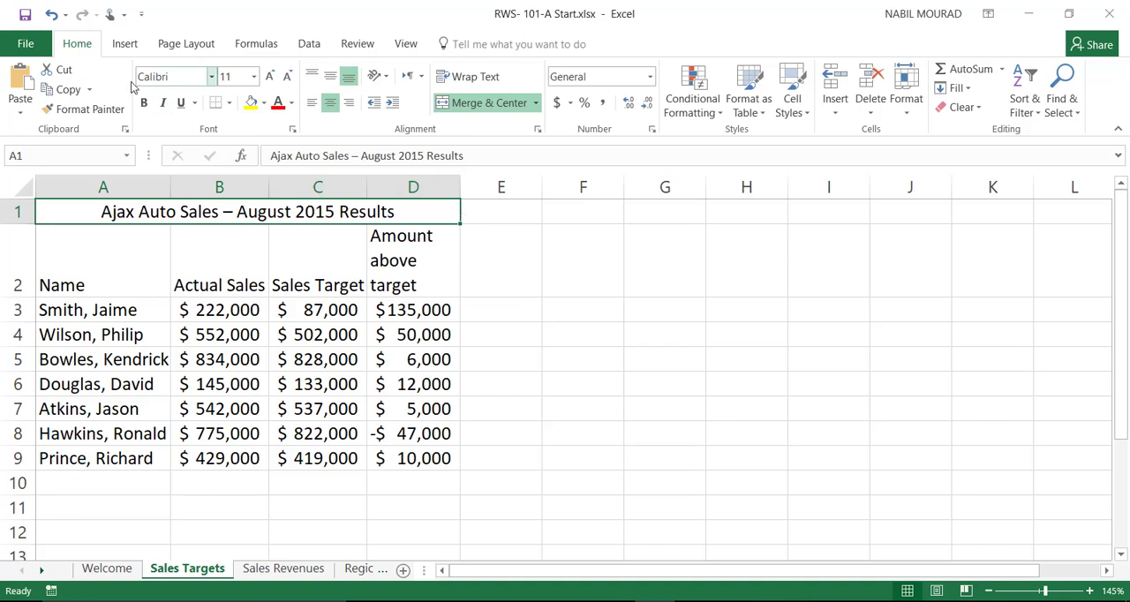
pyautogui.click(805, 116)
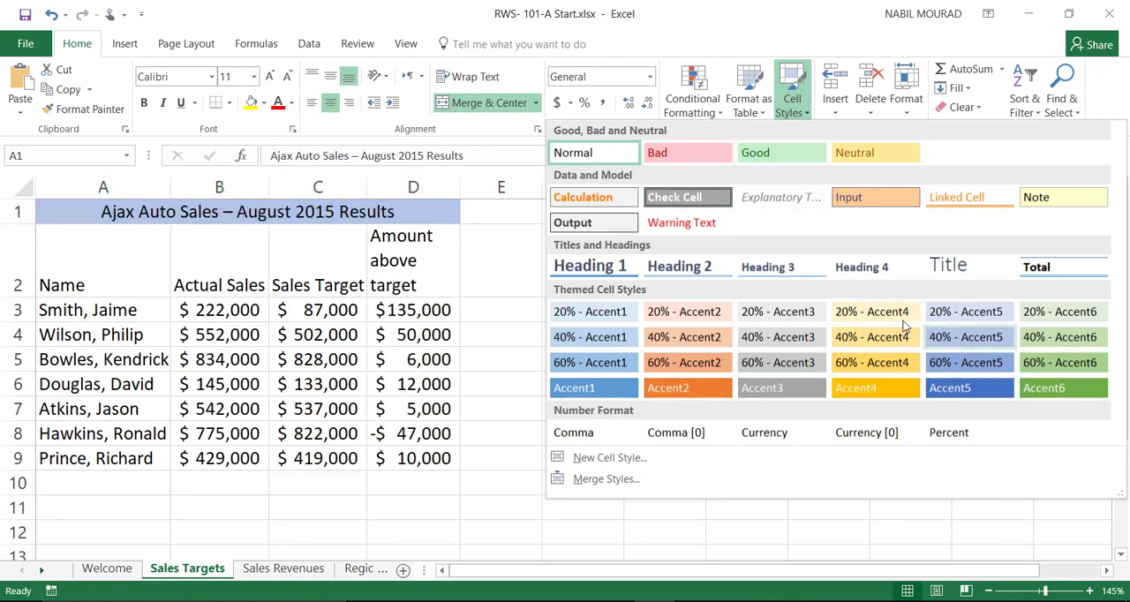
pyautogui.click(598, 273)
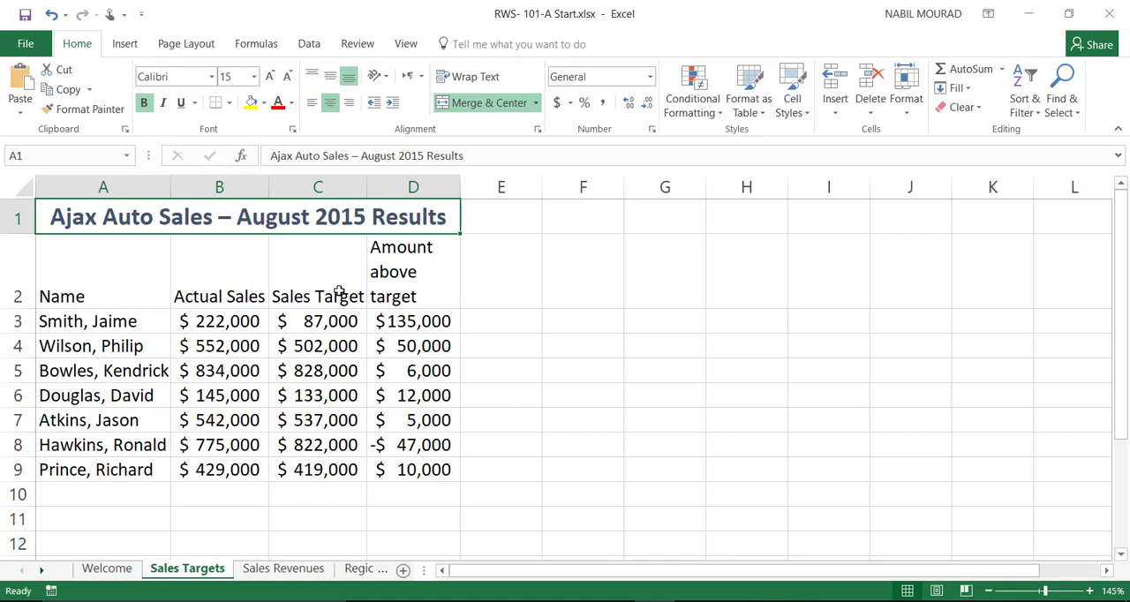
# Step: Enter the row labels Total, Highest, Lowest and Average in cells A10 to A13
pyautogui.click(68, 498)
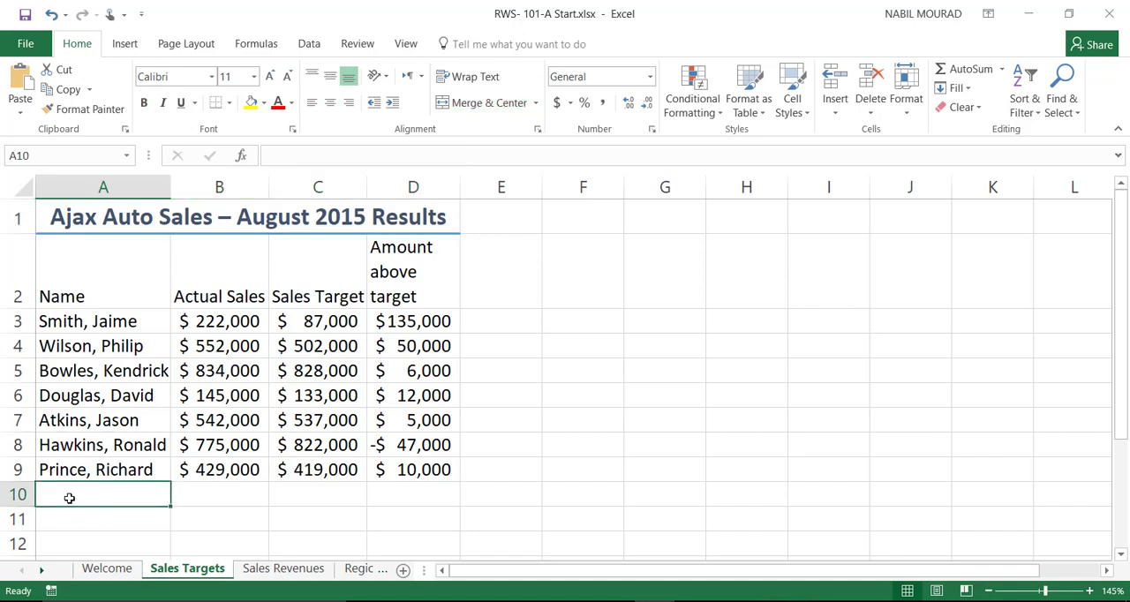
pyautogui.write('Total')
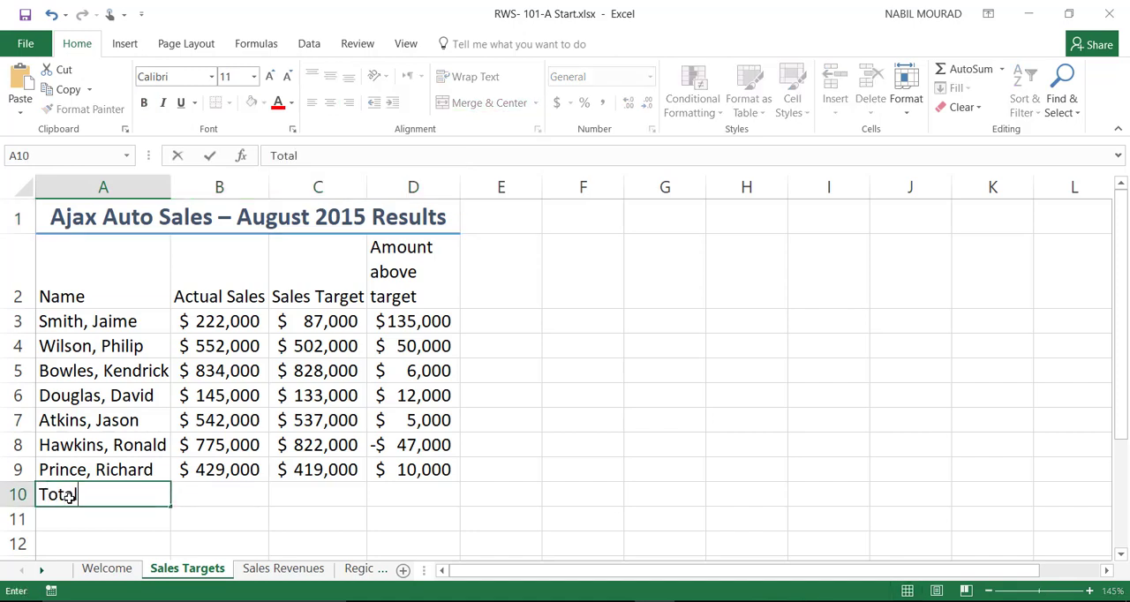
pyautogui.press('Return')
pyautogui.write('H')
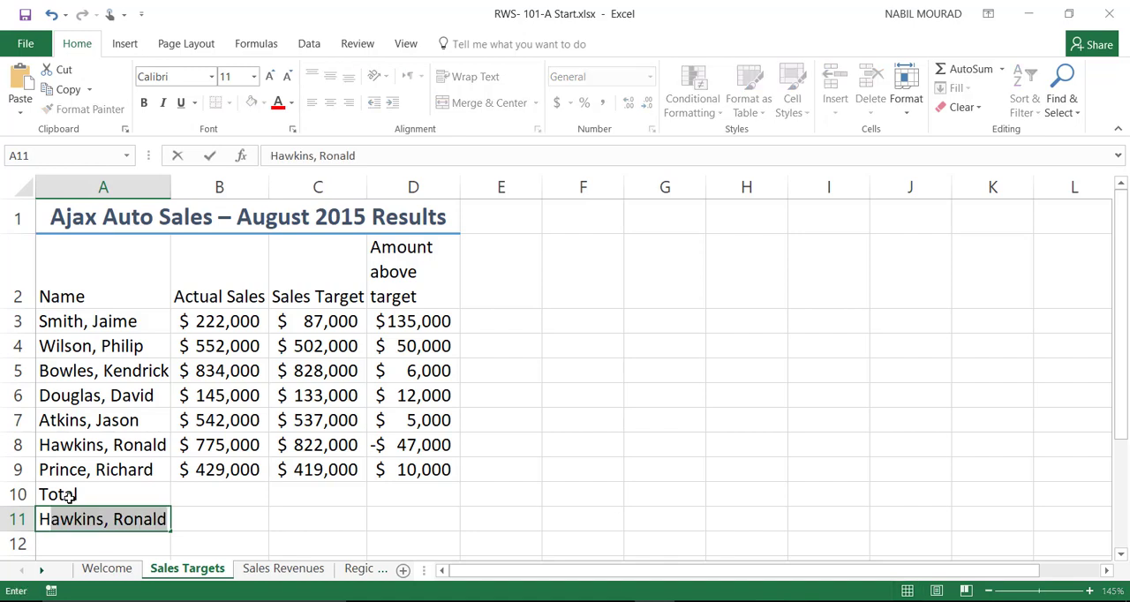
pyautogui.write('ighest')
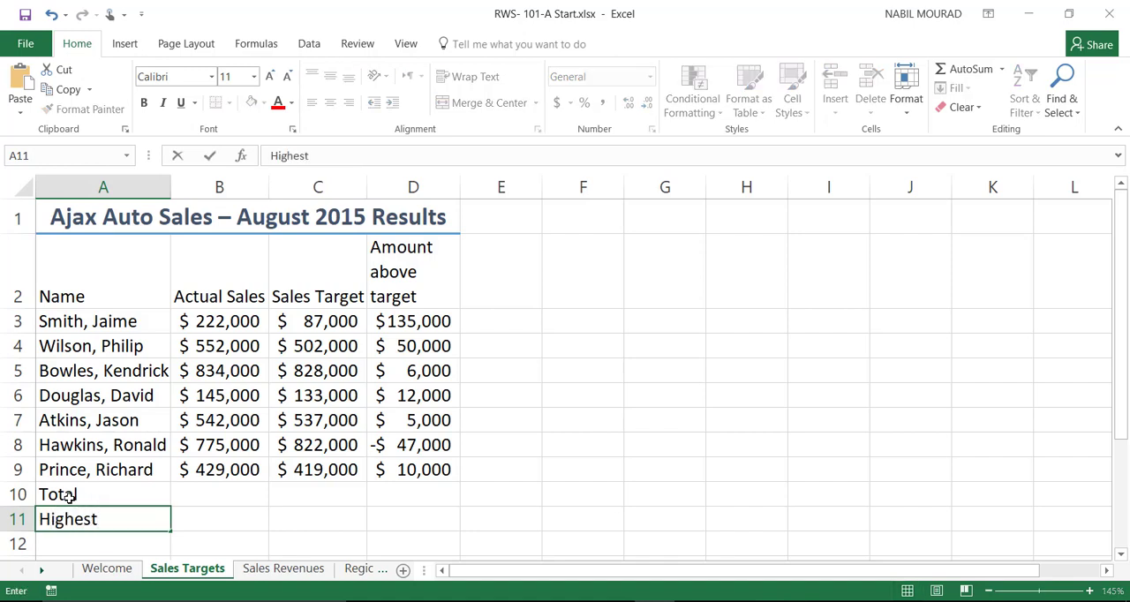
pyautogui.press('Return')
pyautogui.write('Lowest')
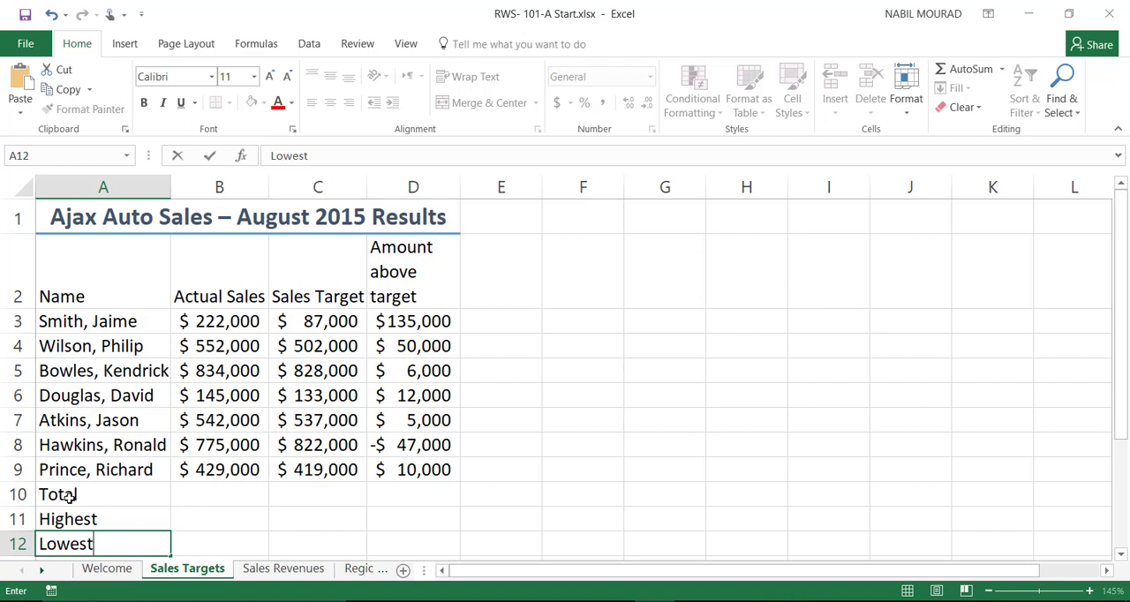
pyautogui.press('Return')
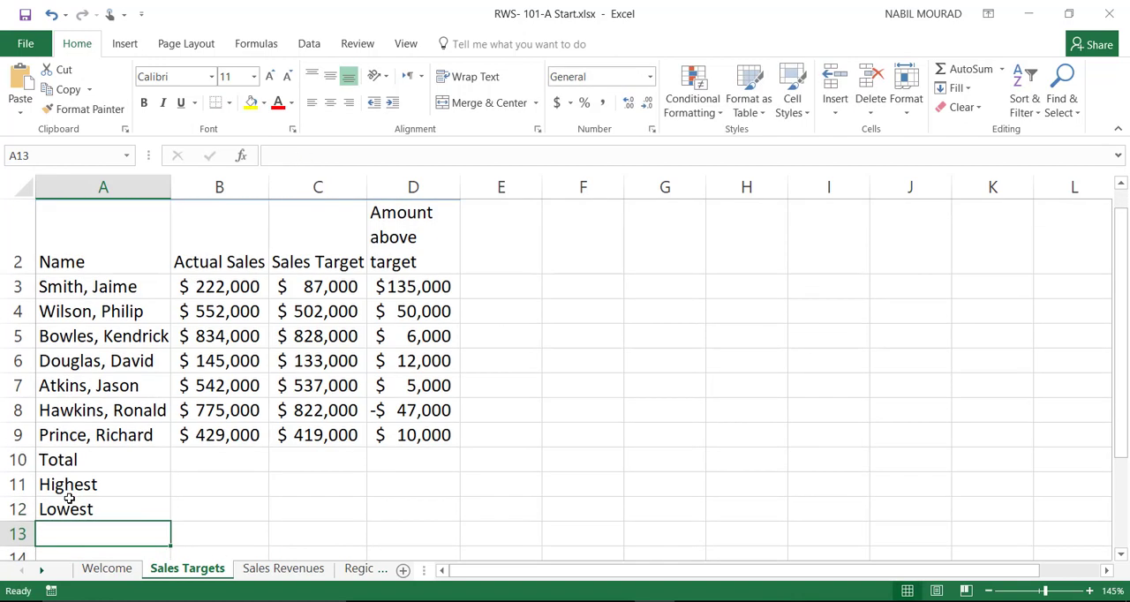
pyautogui.write('Avera')
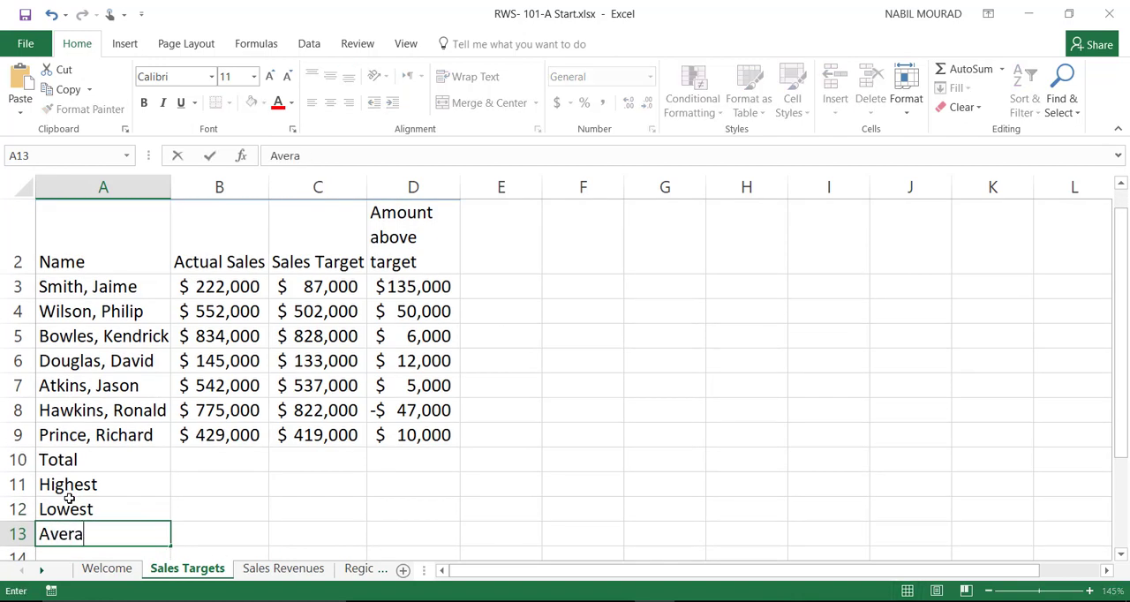
pyautogui.write('ge')
pyautogui.hotkey('ctrl', 'Return')
pyautogui.press('Tab')
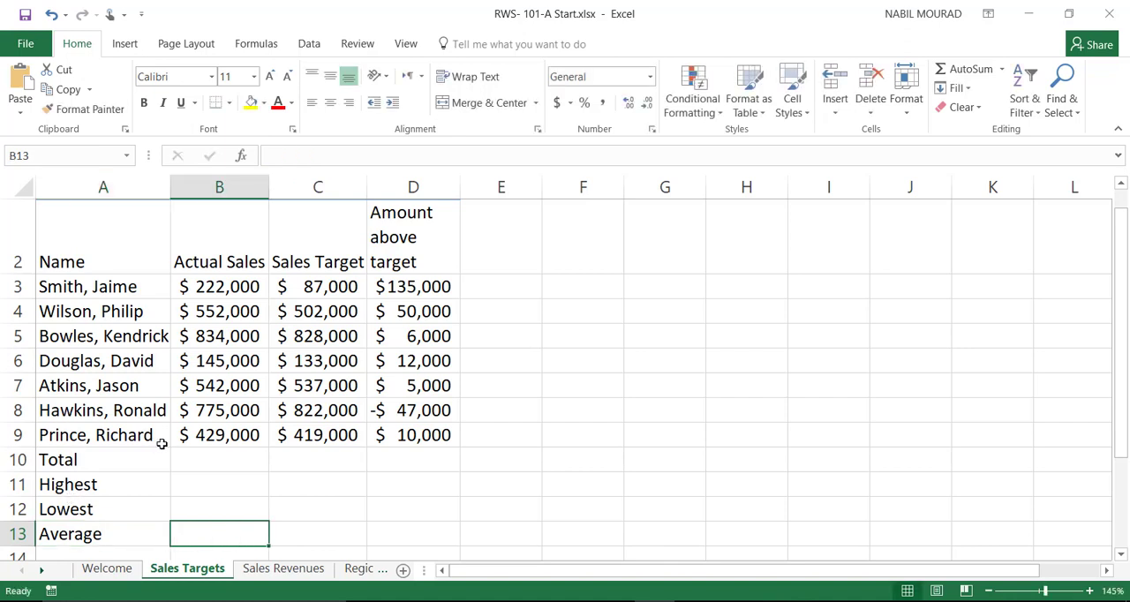
# Step: Total the actual sales in B10 with =SUM(B3:B9), fill the formula across to D10, and widen column C to fit
pyautogui.click(192, 457)
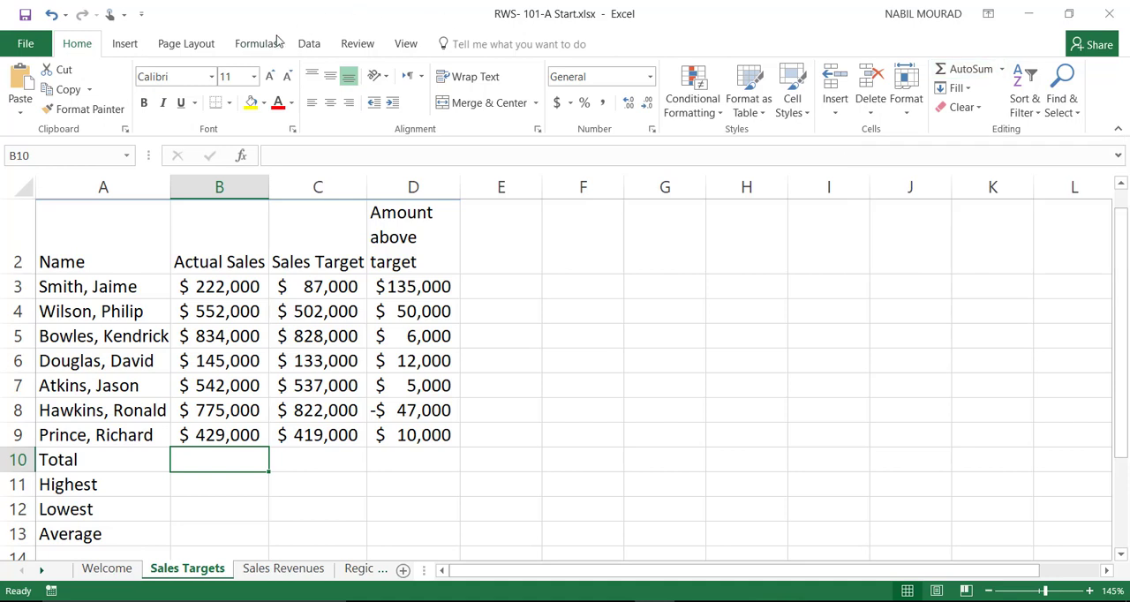
pyautogui.click(958, 71)
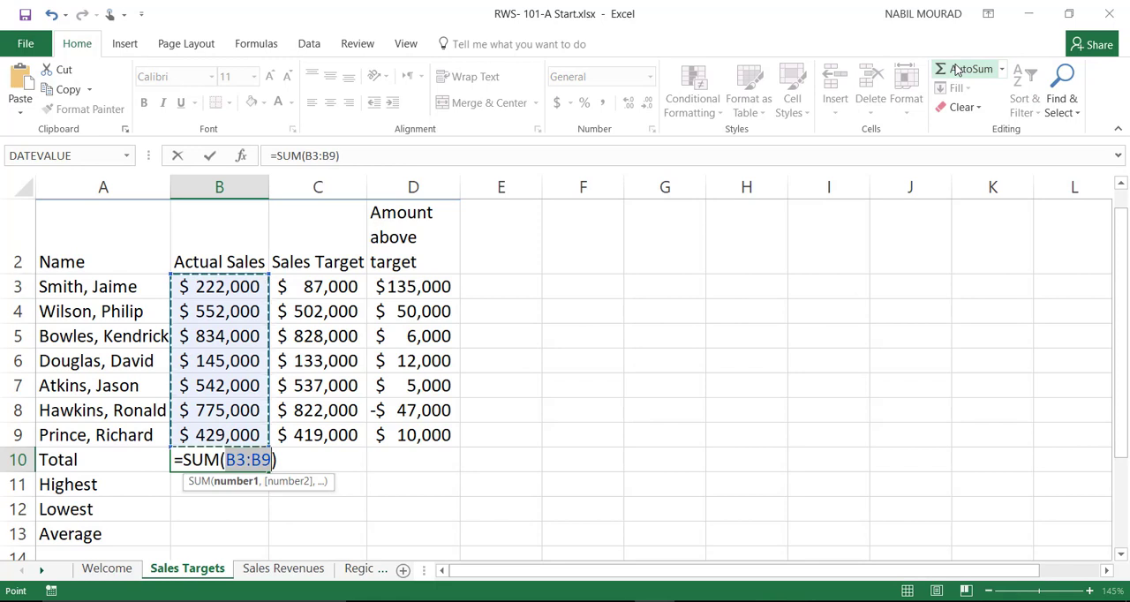
pyautogui.click(959, 71)
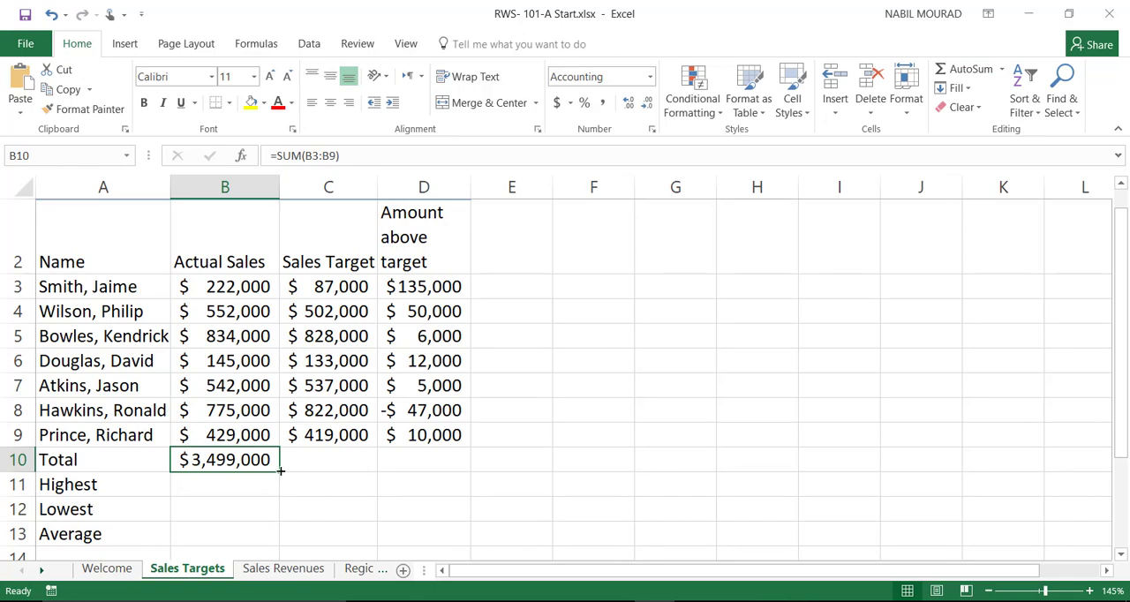
pyautogui.moveTo(279, 471); pyautogui.dragTo(463, 471)
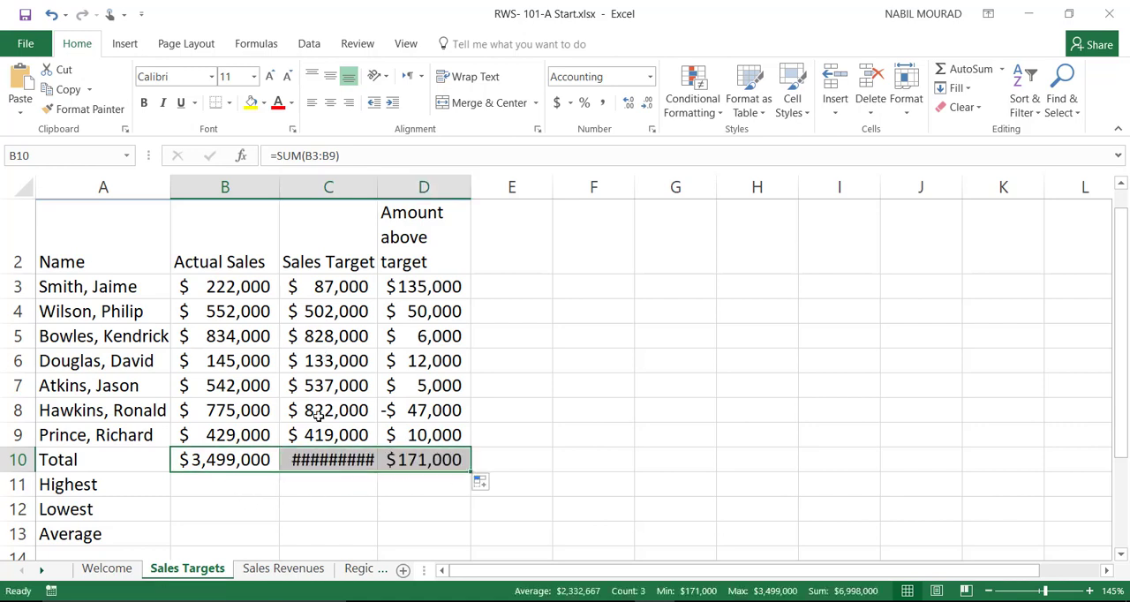
pyautogui.moveTo(374, 189); pyautogui.dragTo(397, 190)
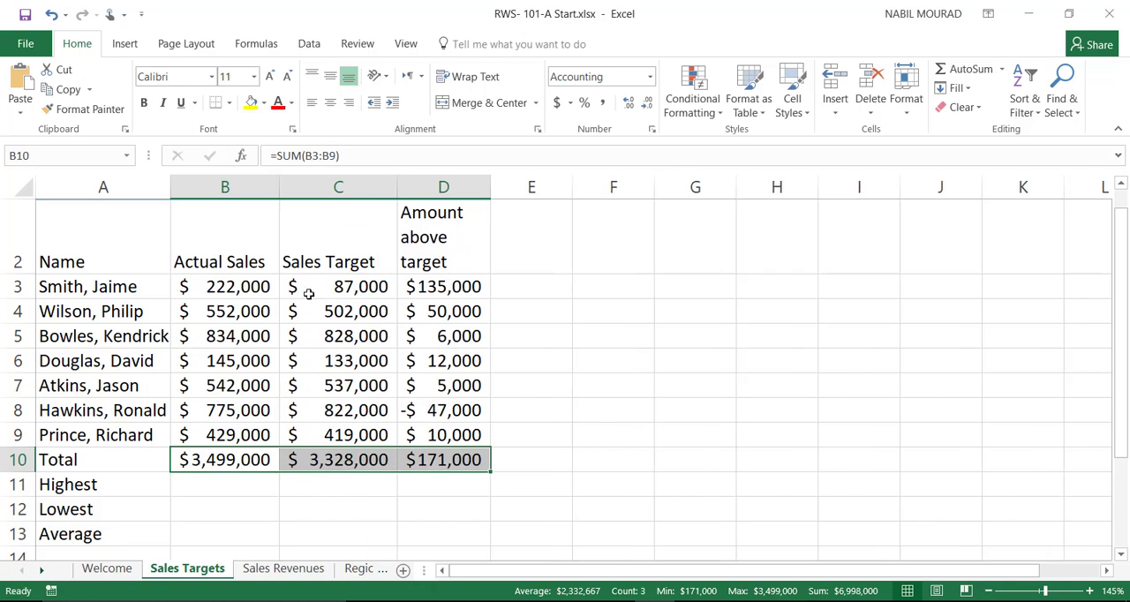
# Step: Calculate the highest actual sales in B11 with =MAX(B3:B9) and fill the formula across to D11
pyautogui.click(209, 486)
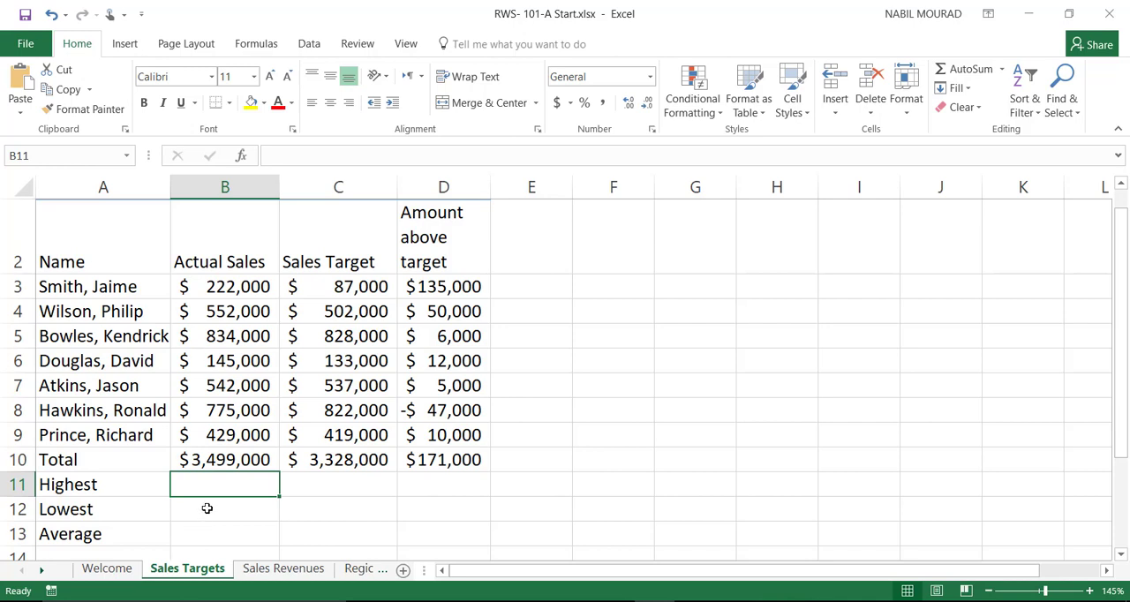
pyautogui.write('=max')
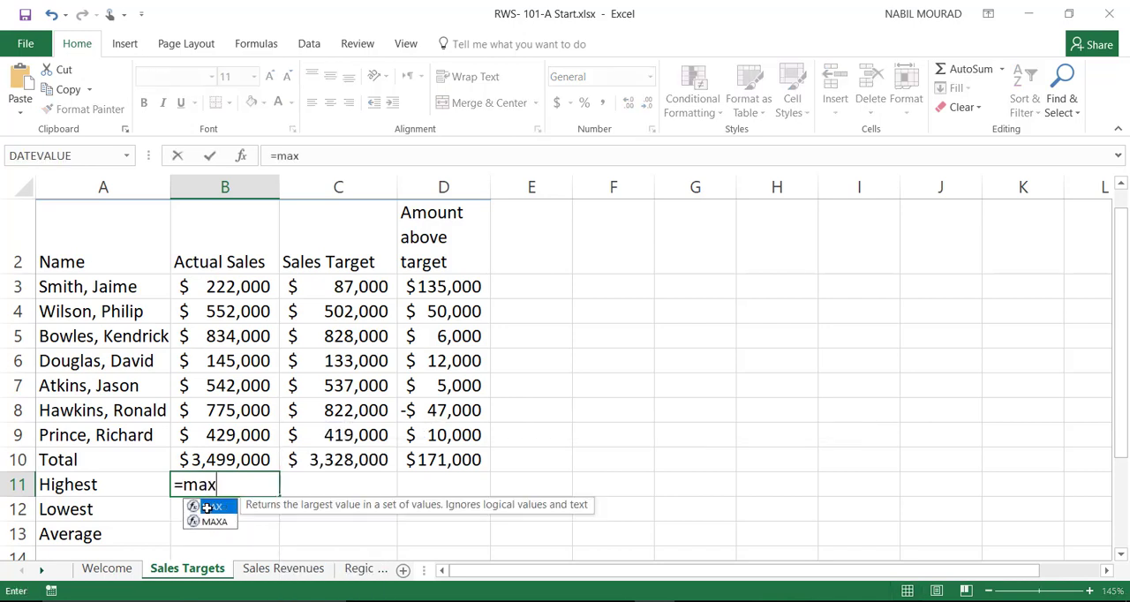
pyautogui.press('Tab')
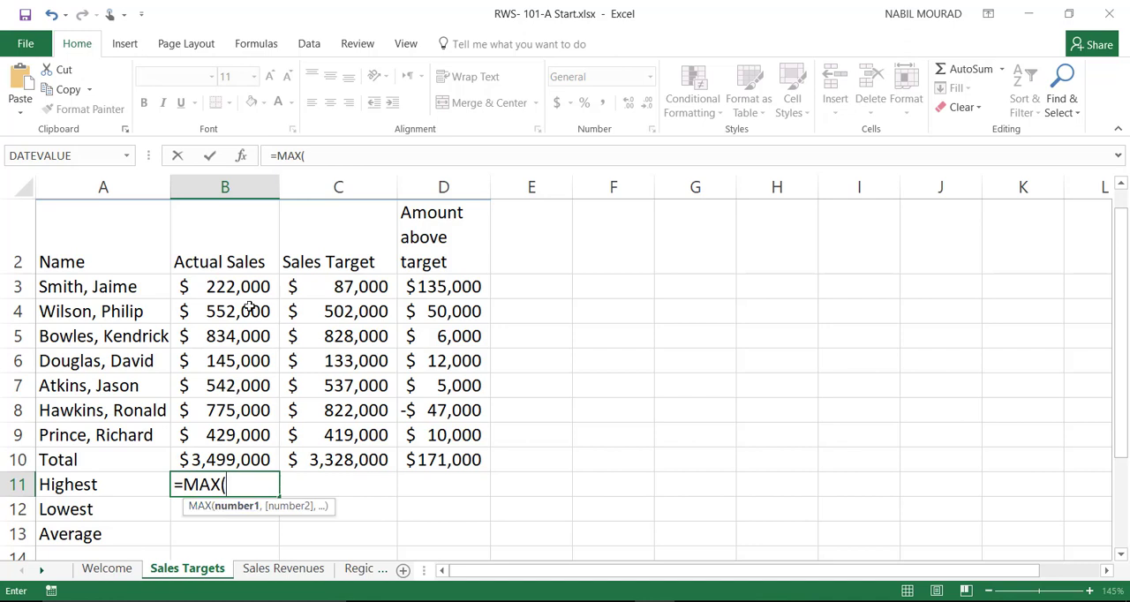
pyautogui.moveTo(239, 287); pyautogui.dragTo(220, 429)
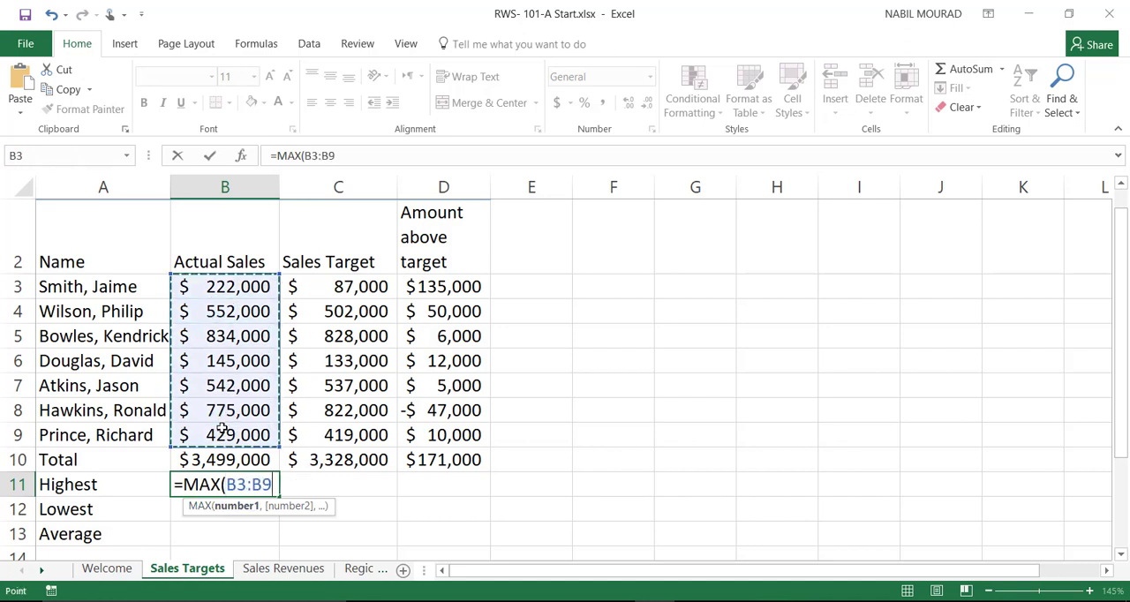
pyautogui.write(')')
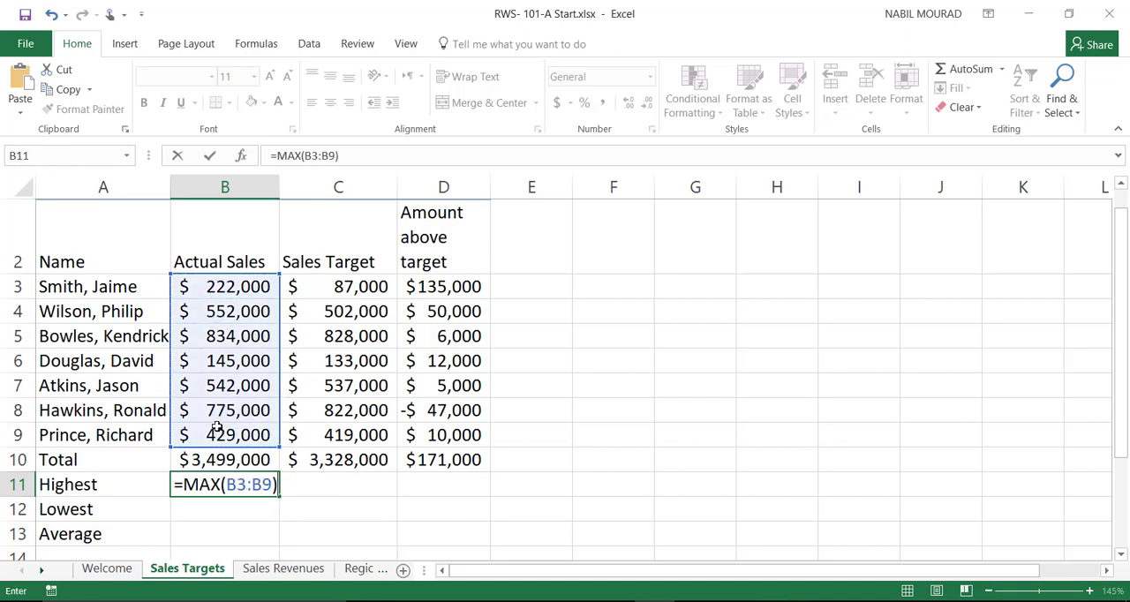
pyautogui.hotkey('ctrl', 'Return')
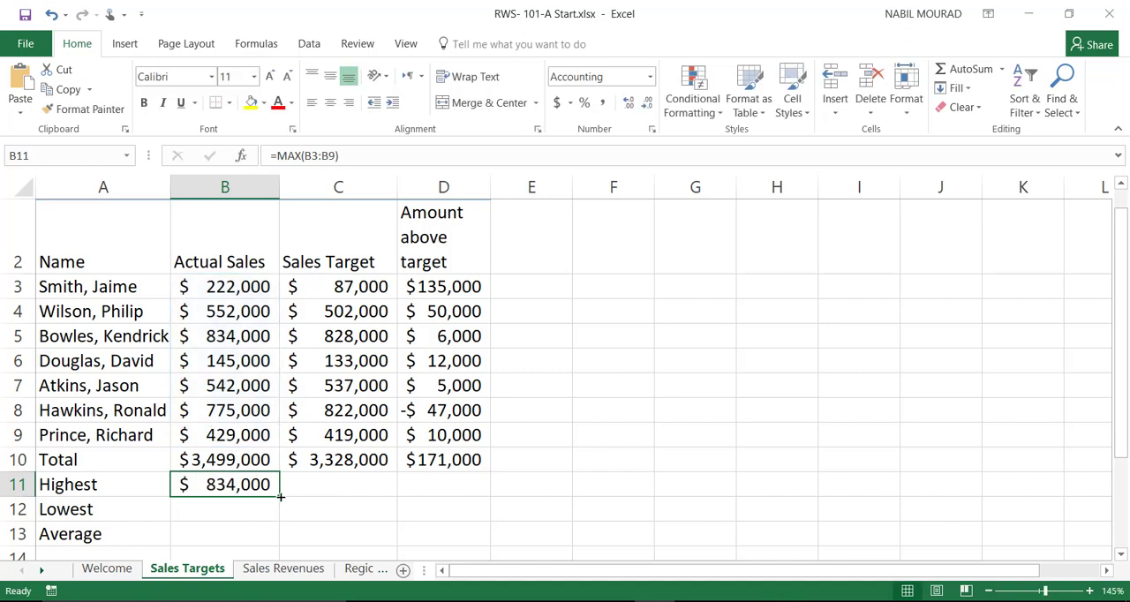
pyautogui.moveTo(279, 497); pyautogui.dragTo(464, 499)
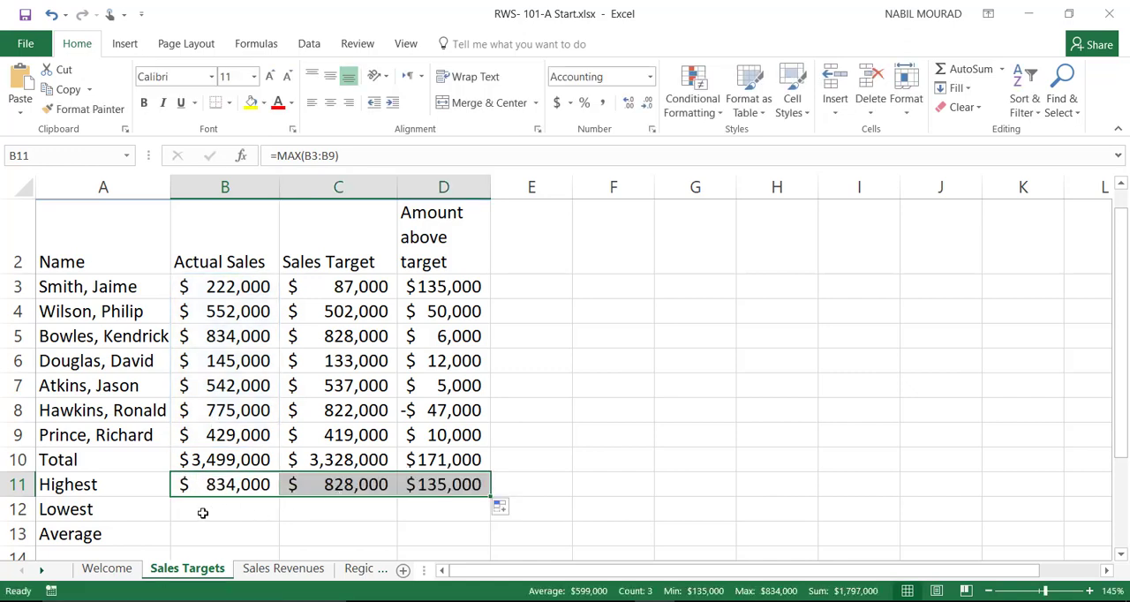
# Step: Calculate the lowest actual sales in B12 with =MIN(B3:B9) and fill the formula across to D12
pyautogui.click(202, 513)
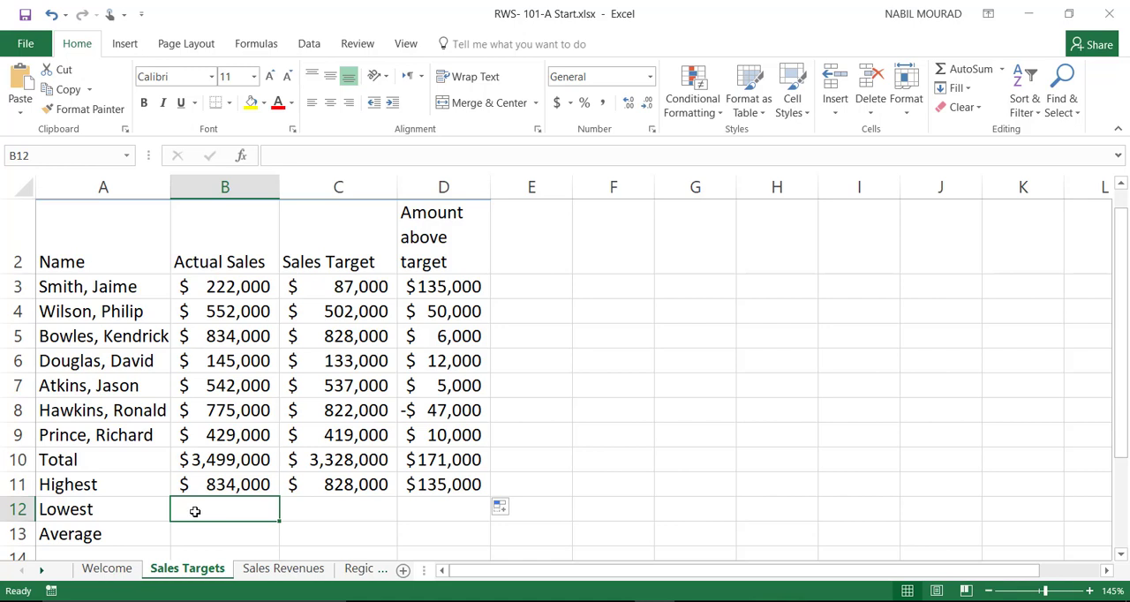
pyautogui.click(1003, 69)
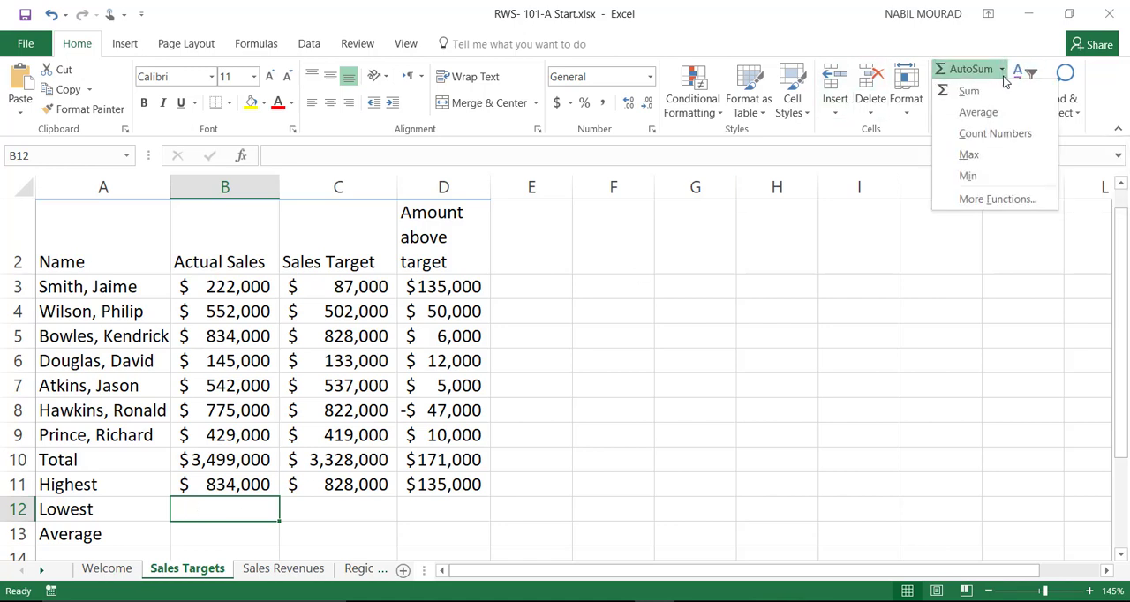
pyautogui.click(984, 176)
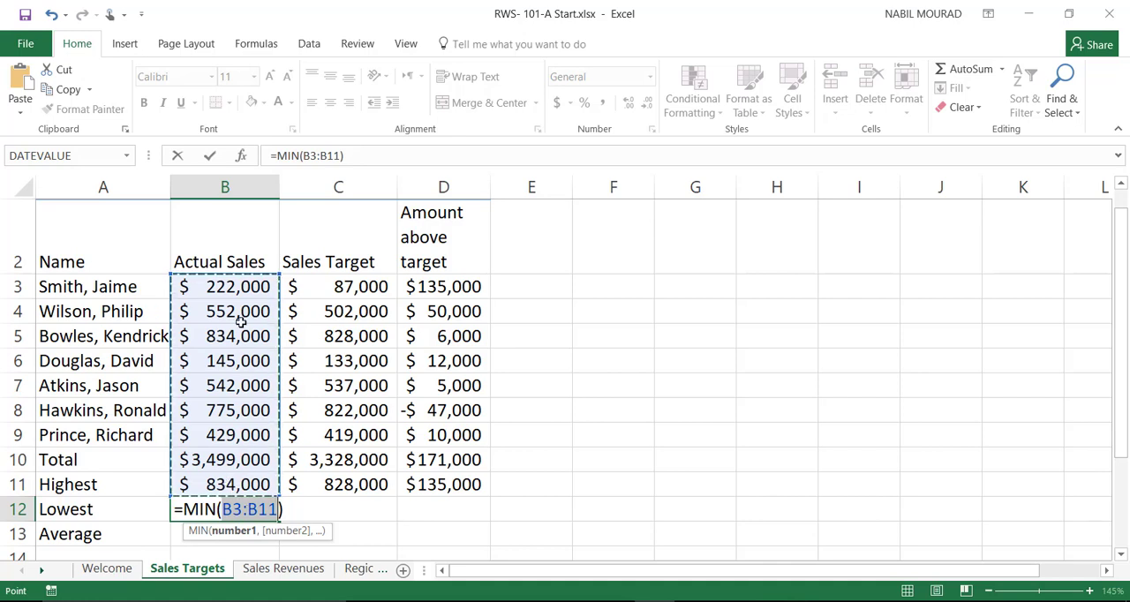
pyautogui.moveTo(241, 295); pyautogui.dragTo(235, 438)
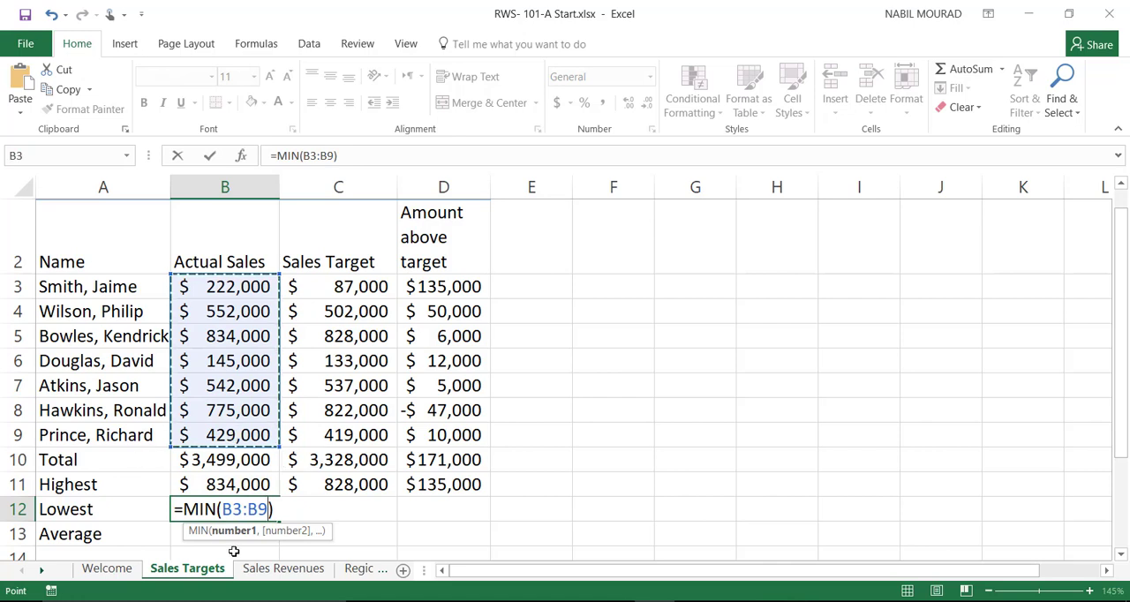
pyautogui.hotkey('ctrl', 'Return')
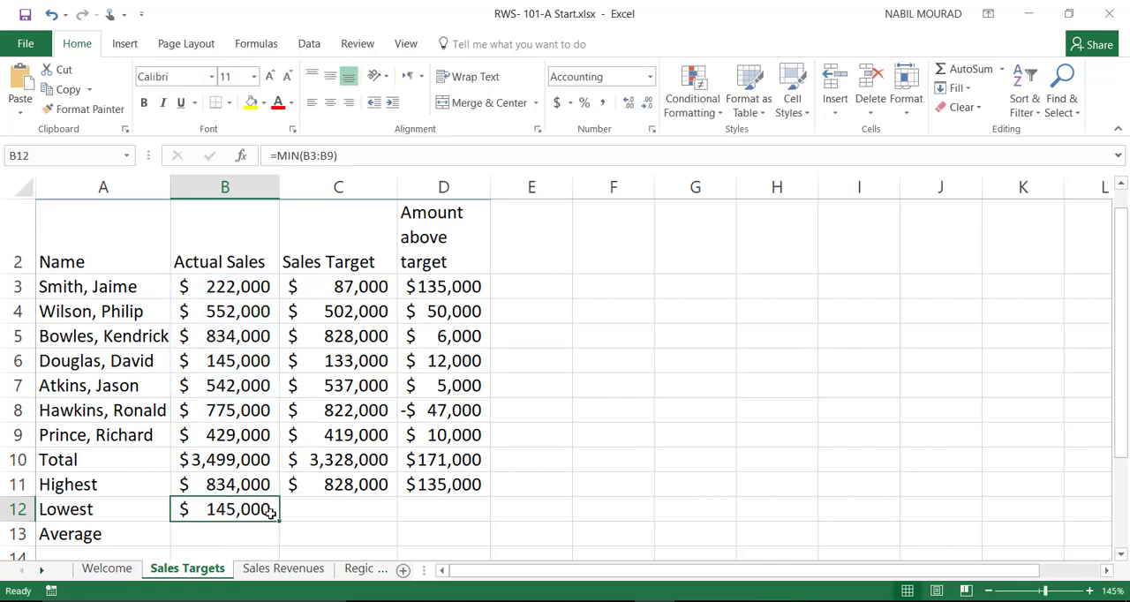
pyautogui.moveTo(279, 521); pyautogui.dragTo(460, 520)
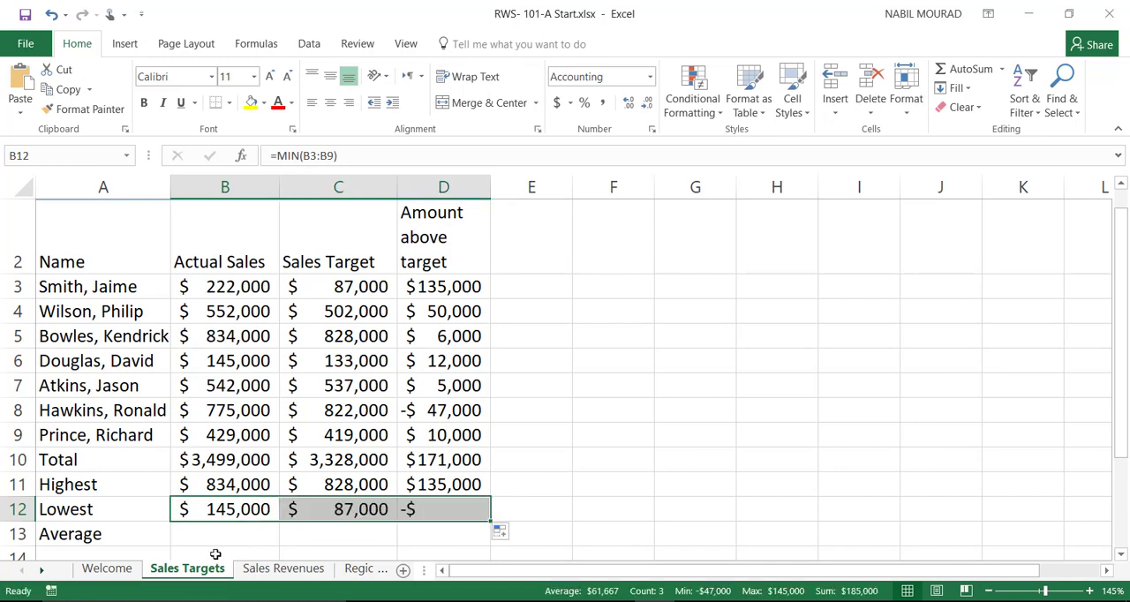
# Step: Average the actual sales in B13 with =AVERAGE(B3:B9) and fill the formula across to D13
pyautogui.click(199, 535)
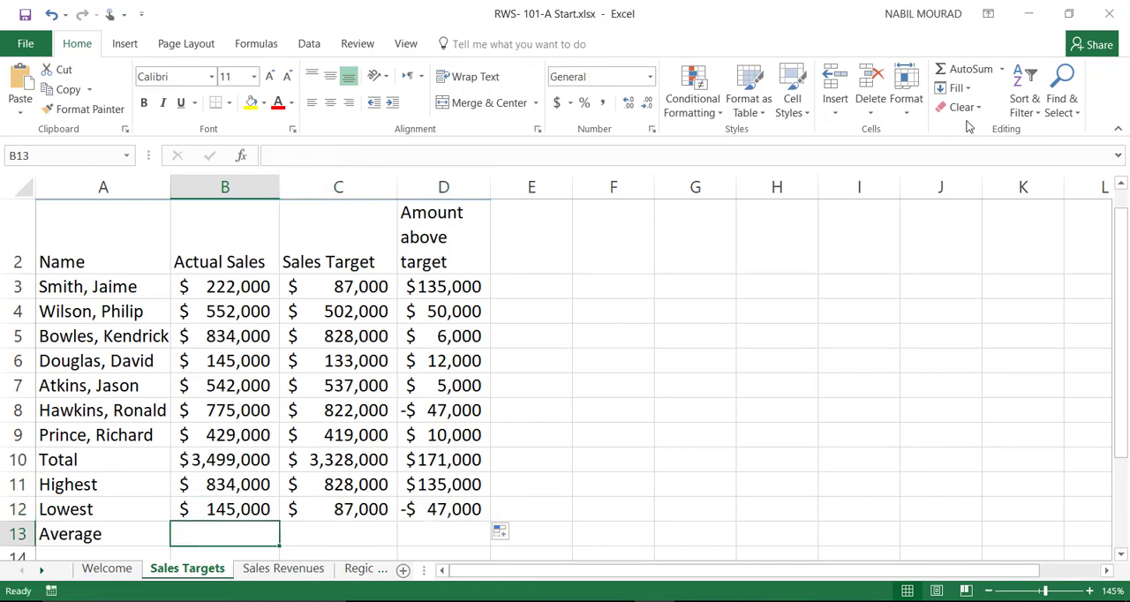
pyautogui.click(1003, 70)
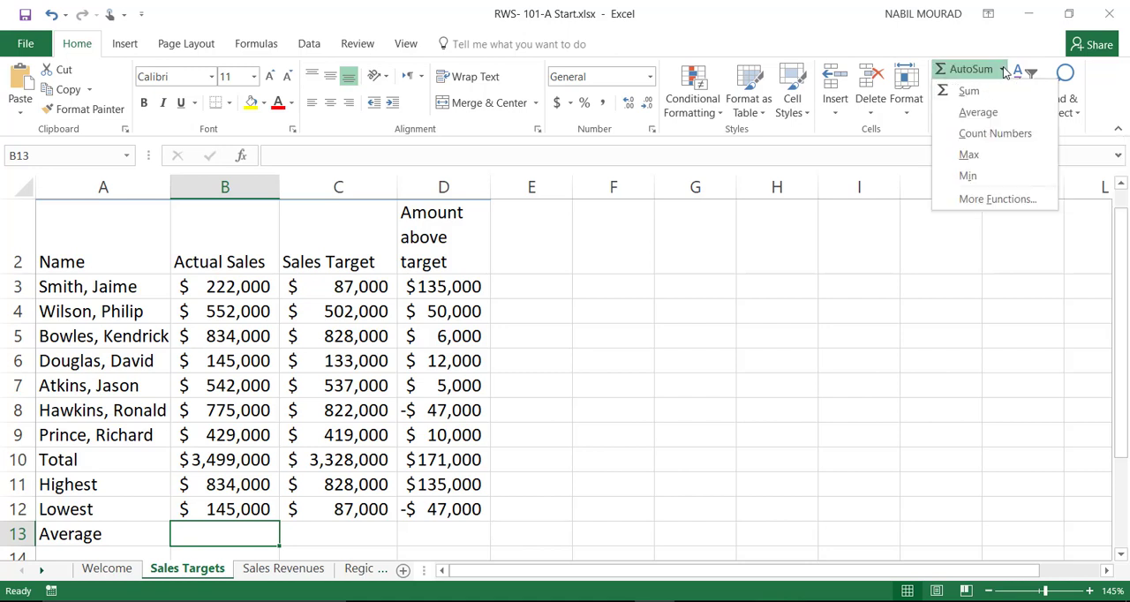
pyautogui.click(978, 113)
pyautogui.moveTo(225, 286); pyautogui.dragTo(232, 435)
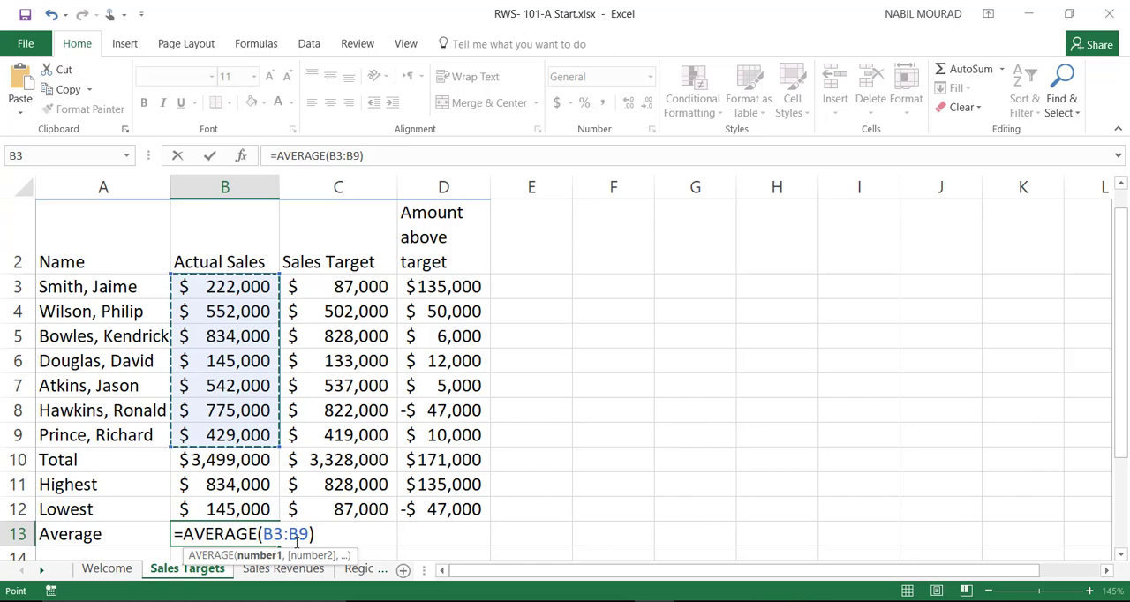
pyautogui.hotkey('ctrl', 'Return')
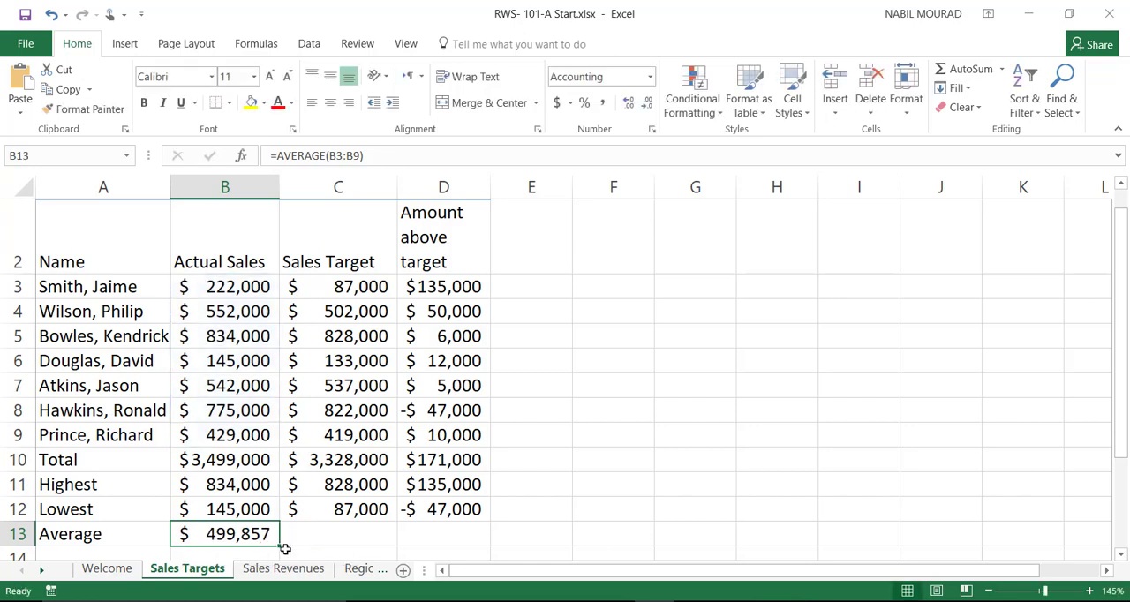
pyautogui.moveTo(279, 545); pyautogui.dragTo(444, 537)
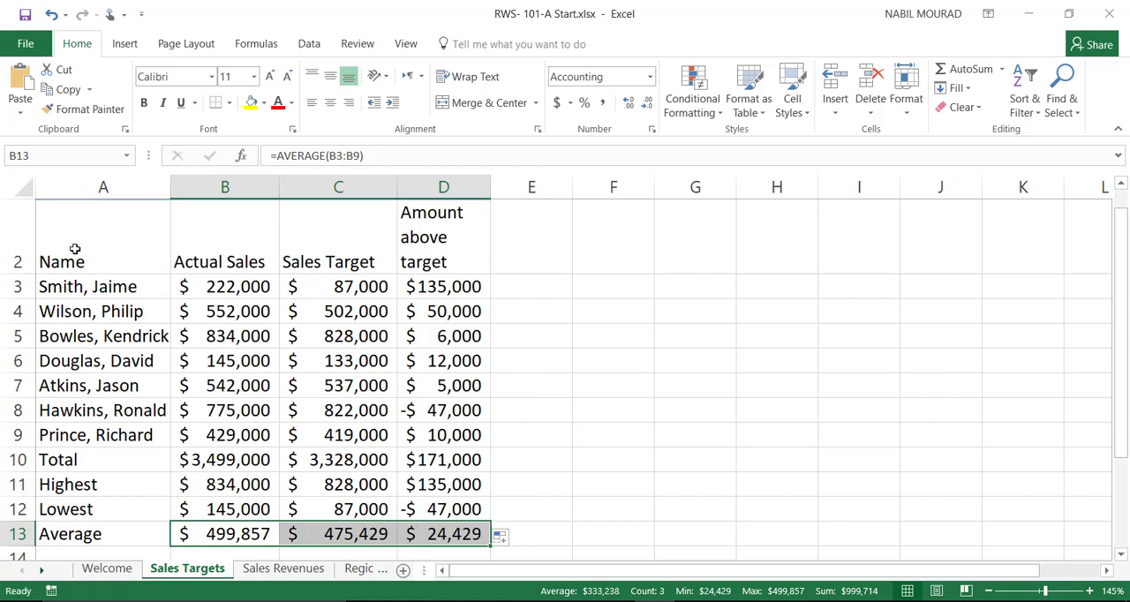
# Step: Format the table range A2:D13 in Arial at size 12 and autofit column C to its contents
pyautogui.moveTo(67, 262); pyautogui.dragTo(468, 531)
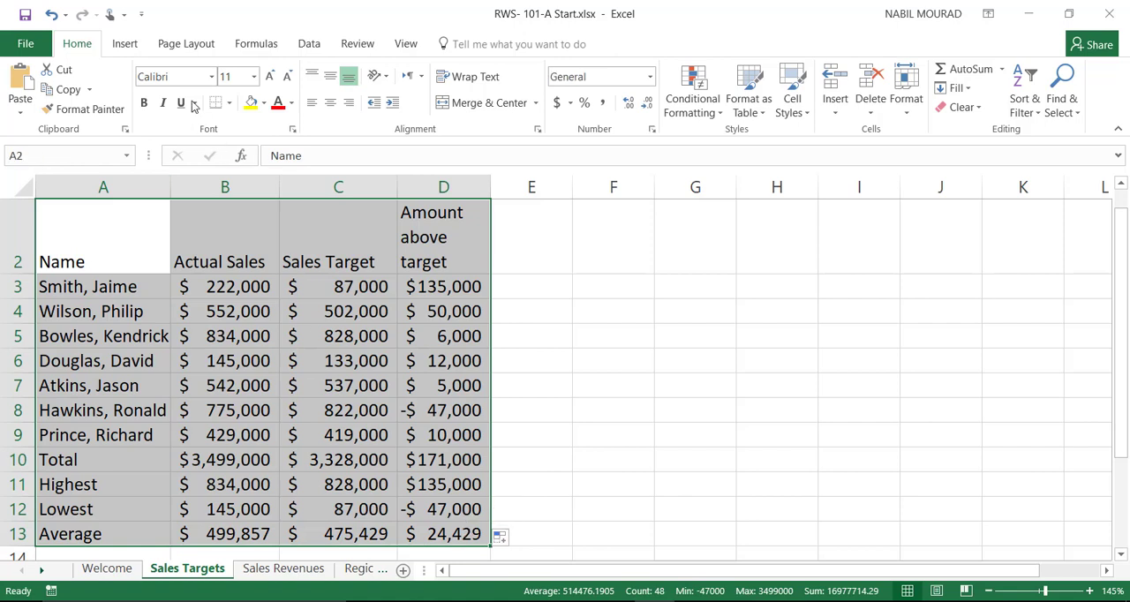
pyautogui.click(271, 77)
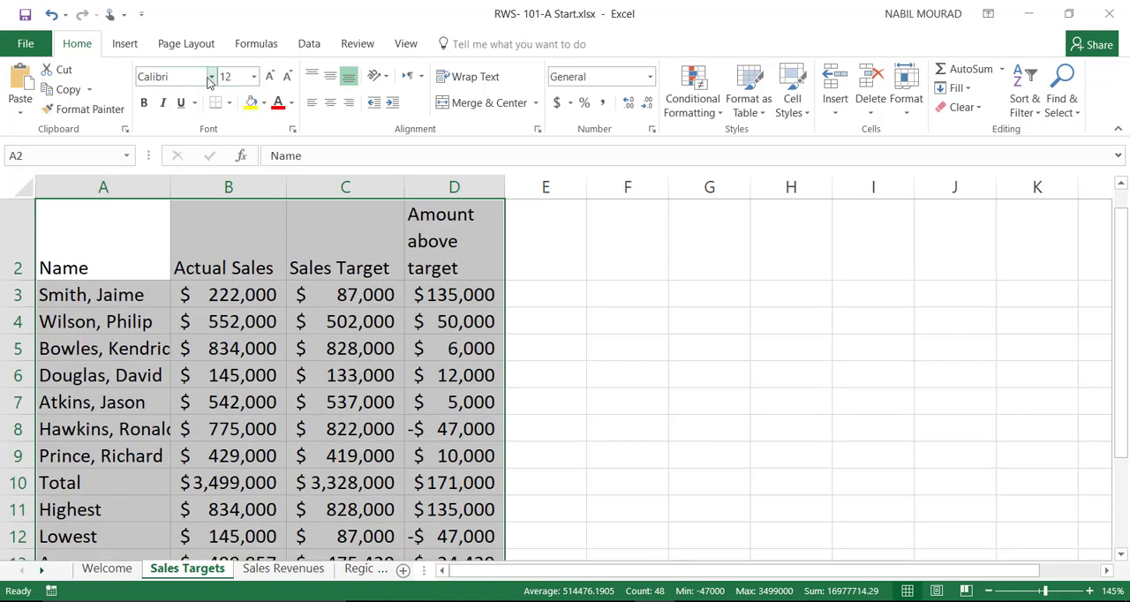
pyautogui.click(211, 77)
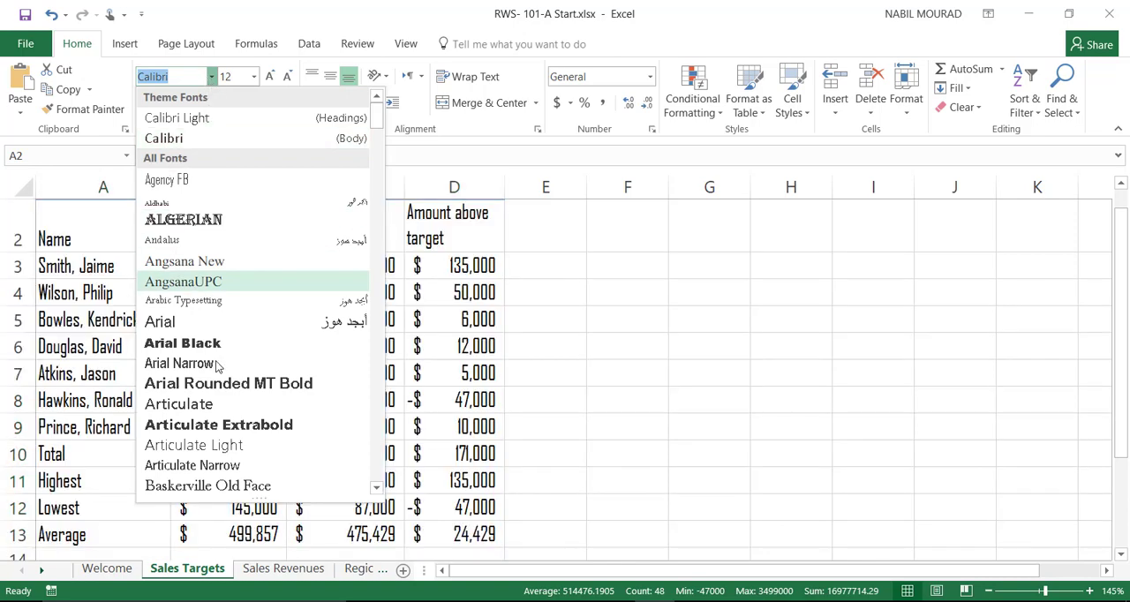
pyautogui.click(221, 321)
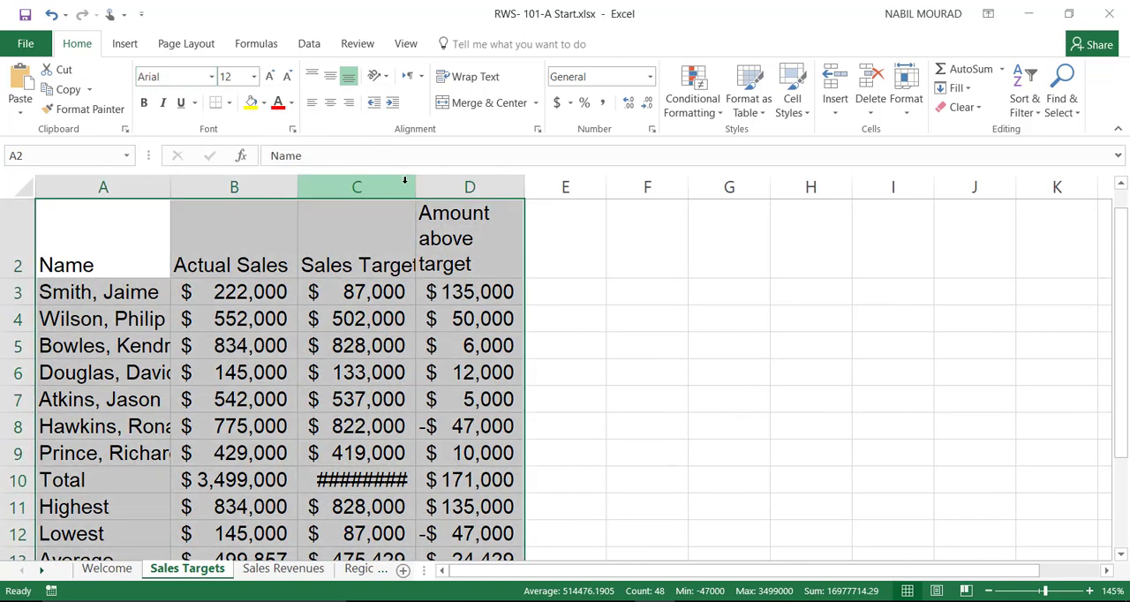
pyautogui.doubleClick(412, 188)
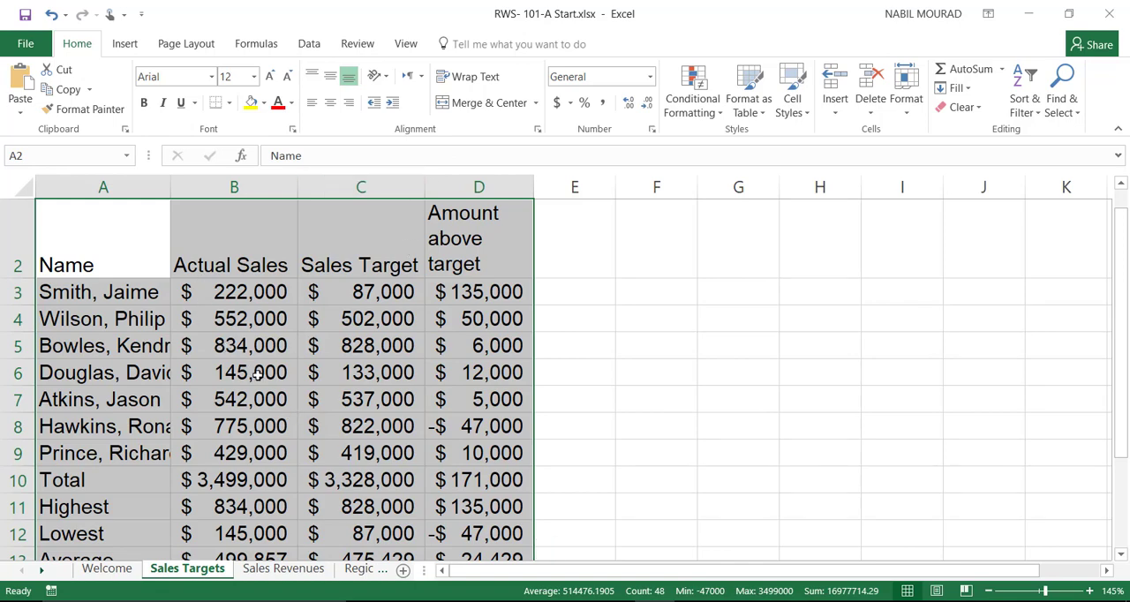
# Step: Enter the label "Bonus %" in cell A15 and the rate 4% beside it in B15
pyautogui.scroll(-1, 255, 374)
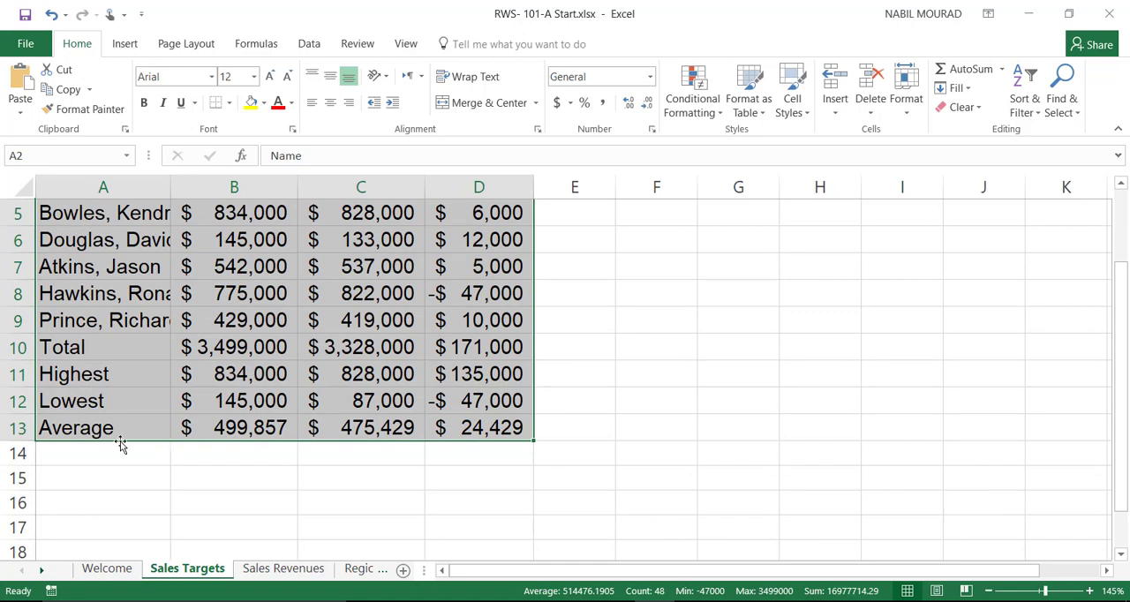
pyautogui.click(68, 477)
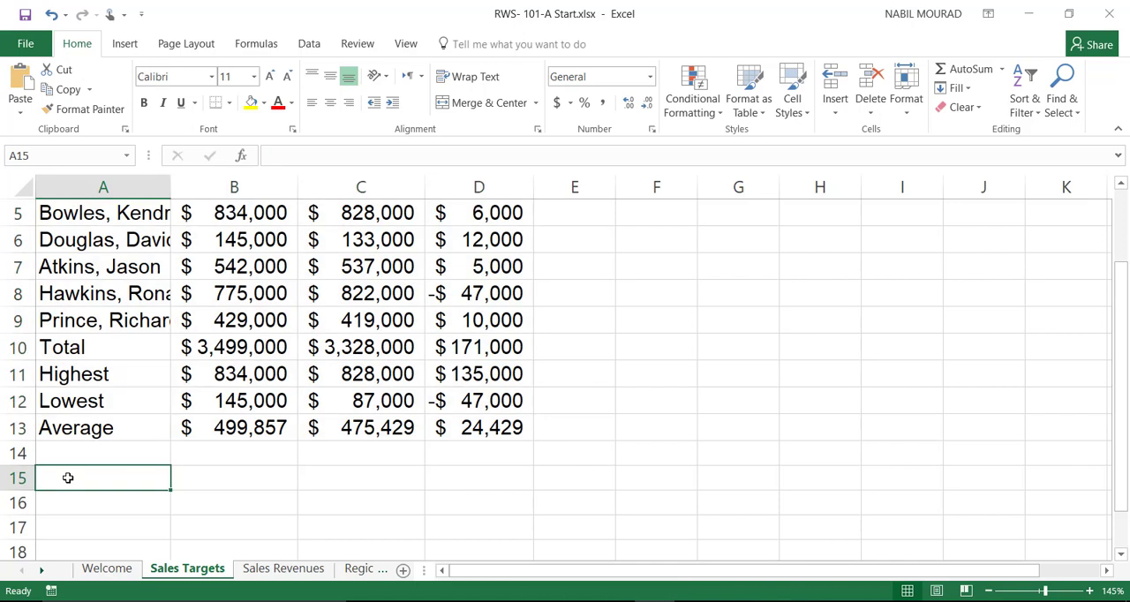
pyautogui.write('Bo')
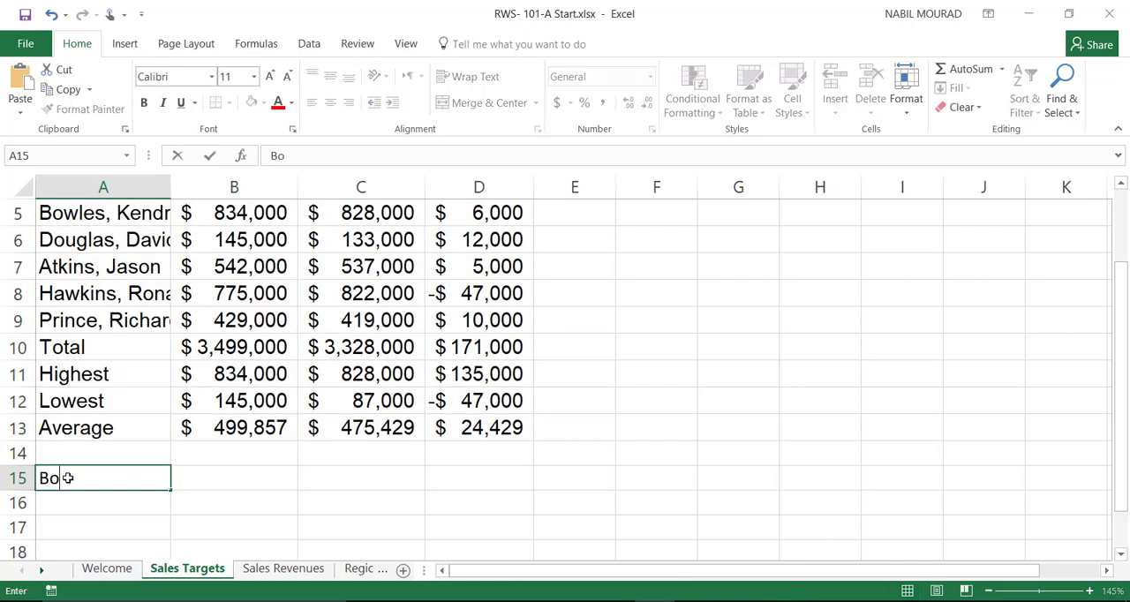
pyautogui.write('nus %')
pyautogui.press('Tab')
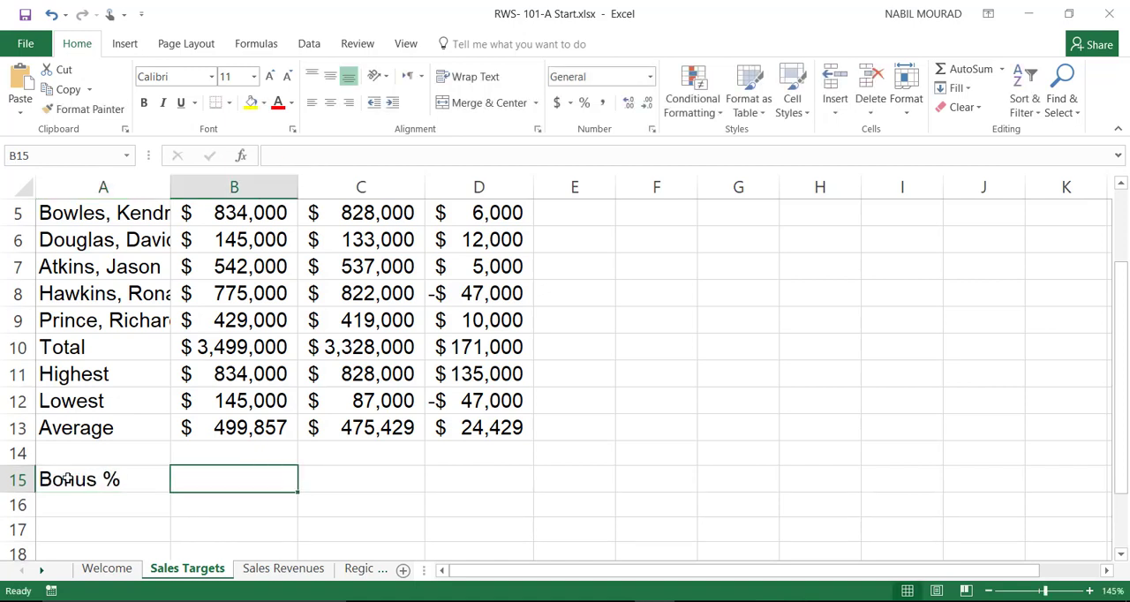
pyautogui.write('4')
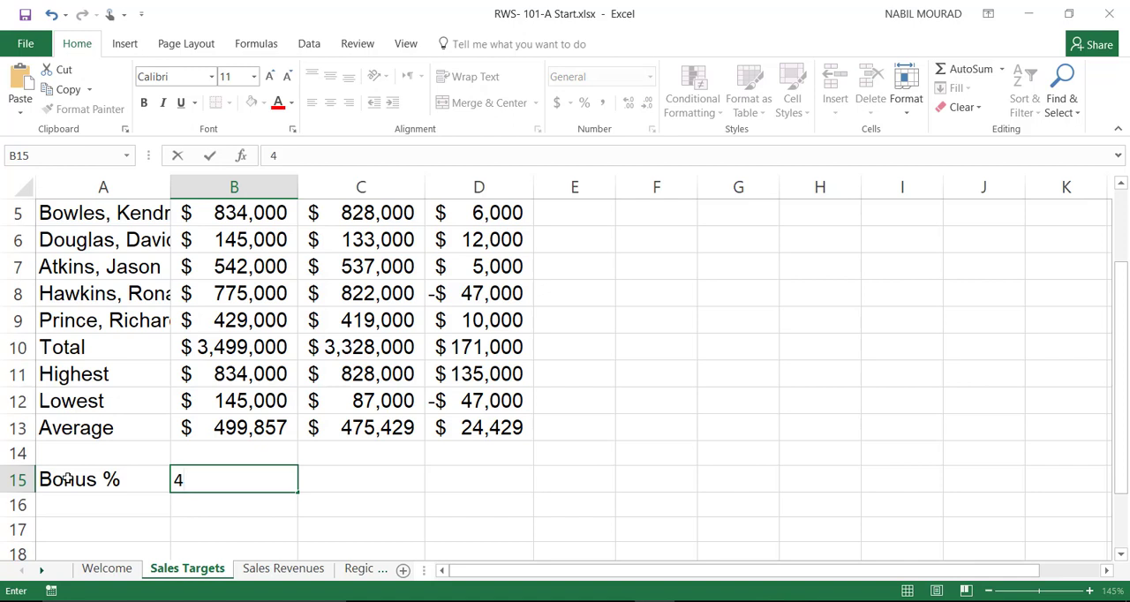
pyautogui.write('%')
pyautogui.press('Tab')
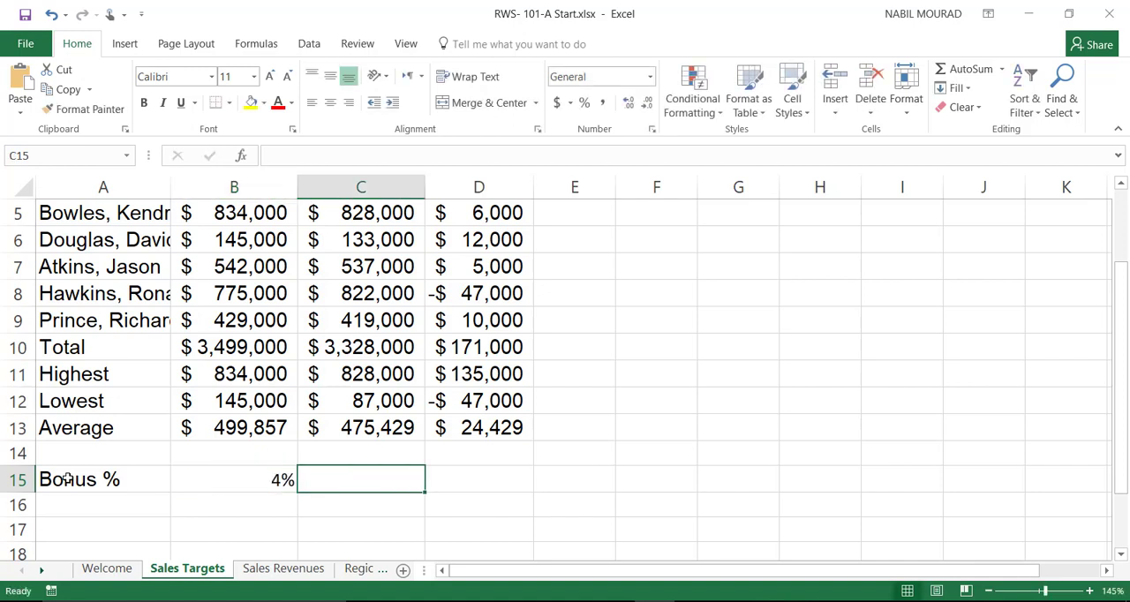
# Step: Add the column header "Award" in cell E2
pyautogui.scroll(2, 350, 468)
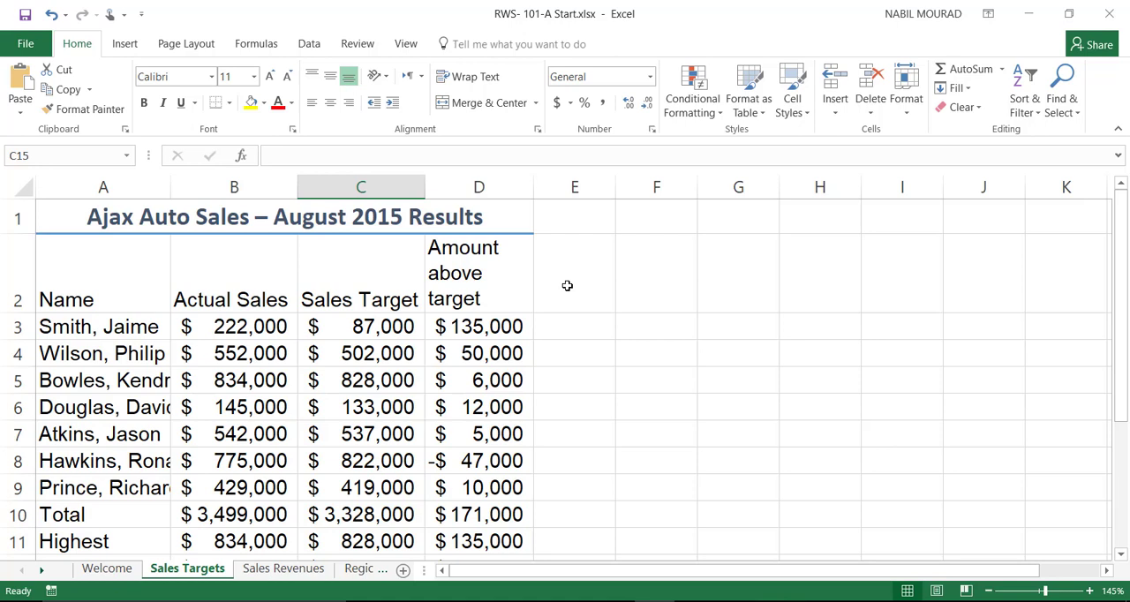
pyautogui.click(566, 286)
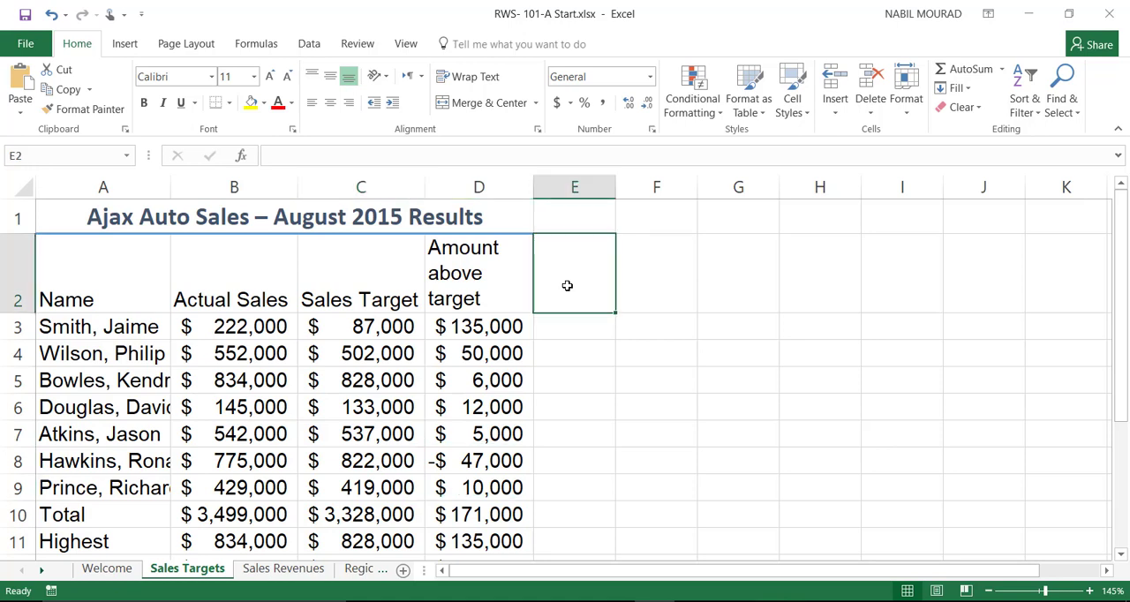
pyautogui.write('Award')
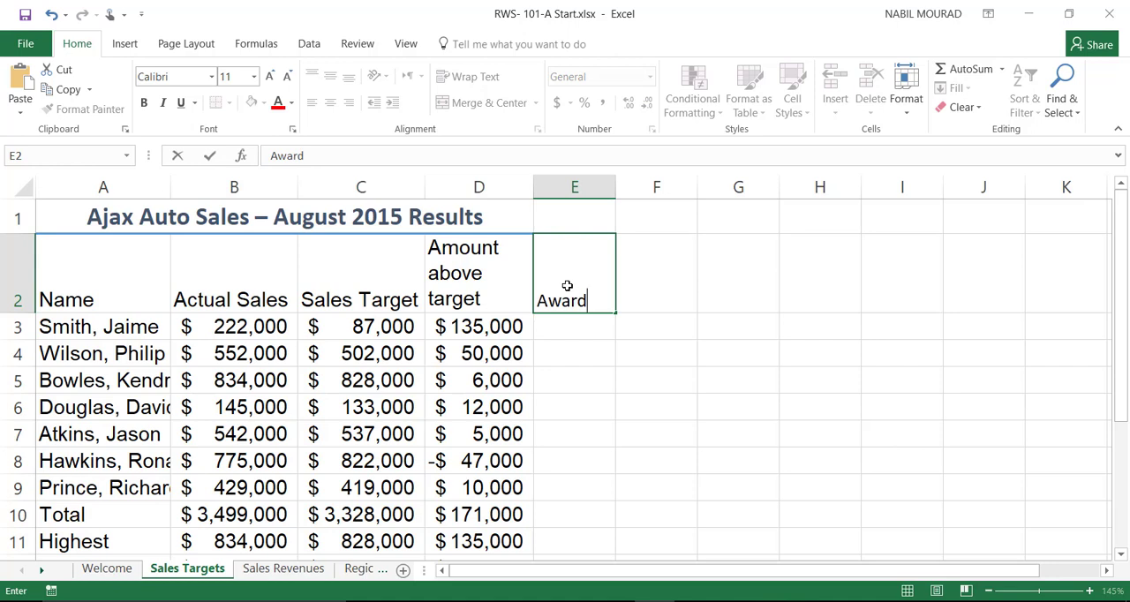
pyautogui.press('Return')
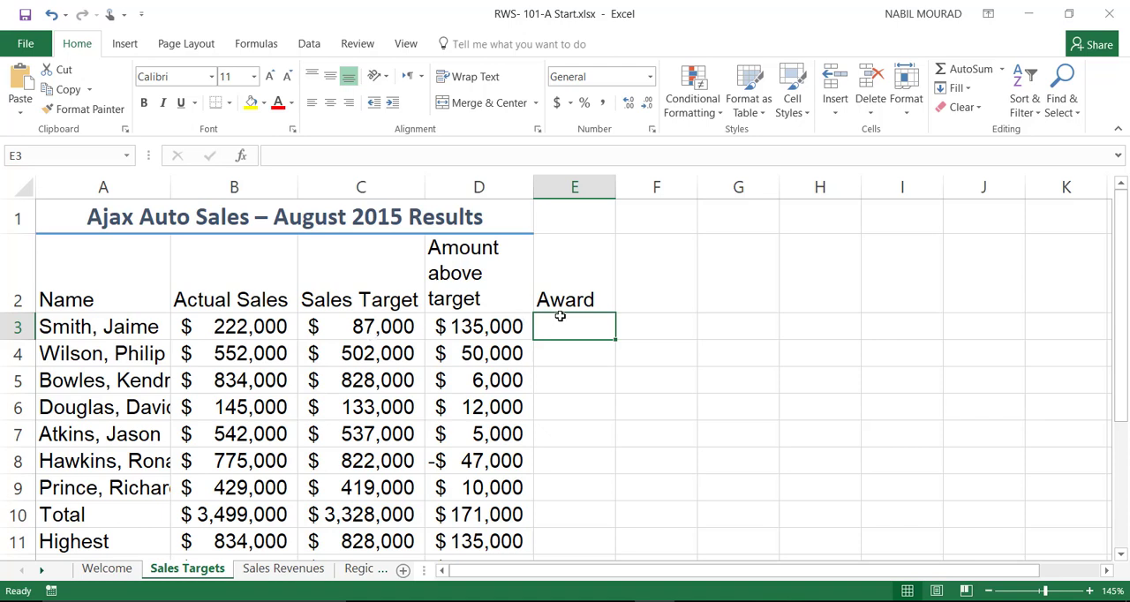
pyautogui.scroll(-2, 560, 316)
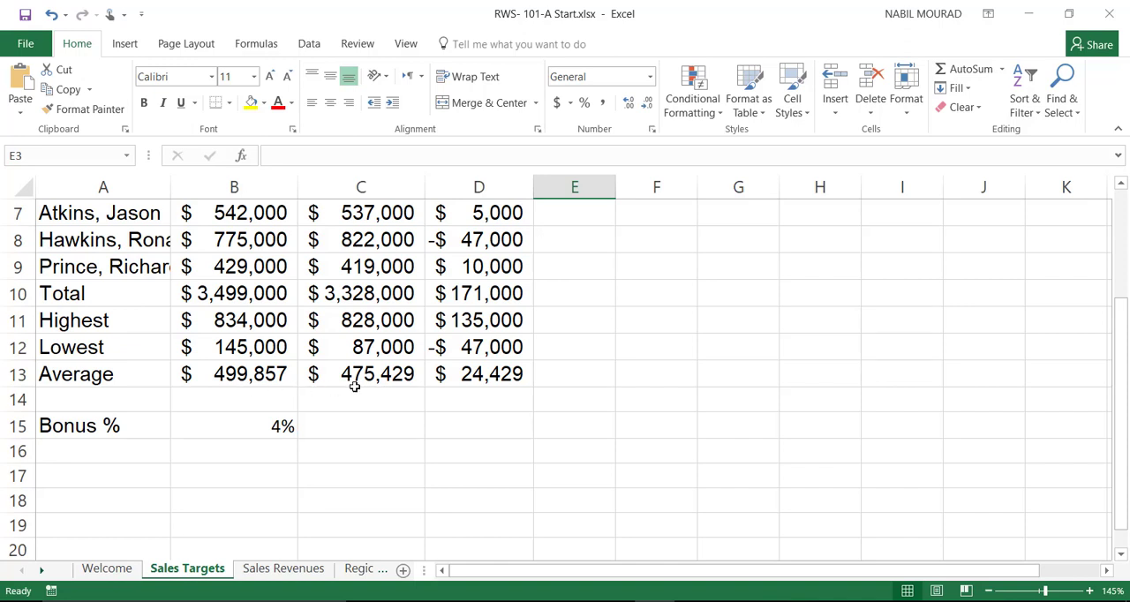
pyautogui.scroll(2, 439, 399)
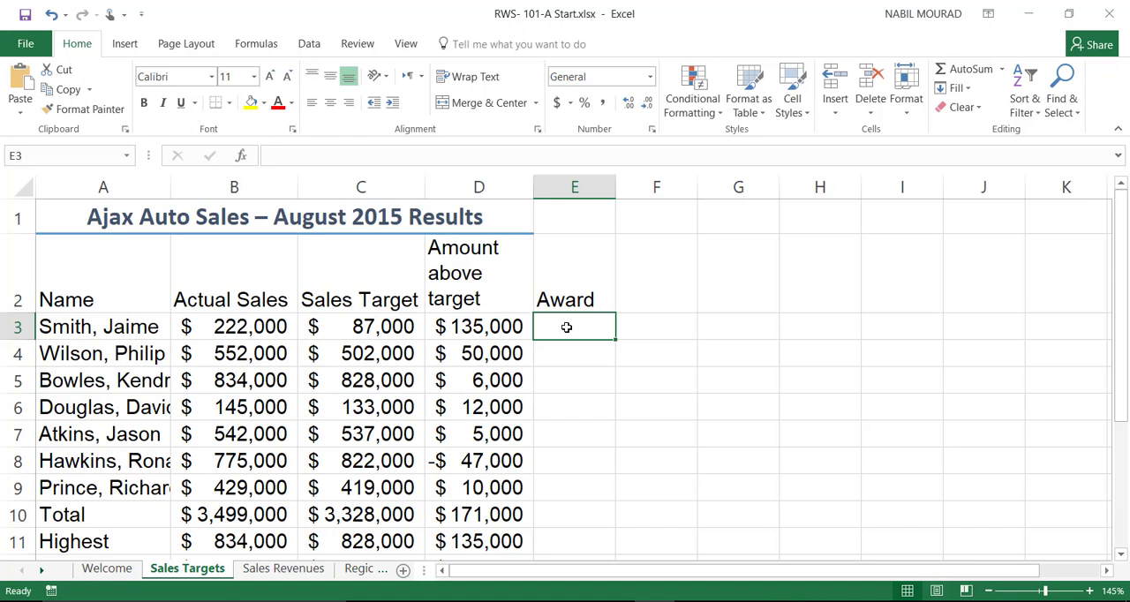
# Step: Enter the award formula =IF(B3>=C3,B3*$B$15,"Does Not Qualify") in cell E3, with the bonus rate as an absolute reference
pyautogui.write('=')
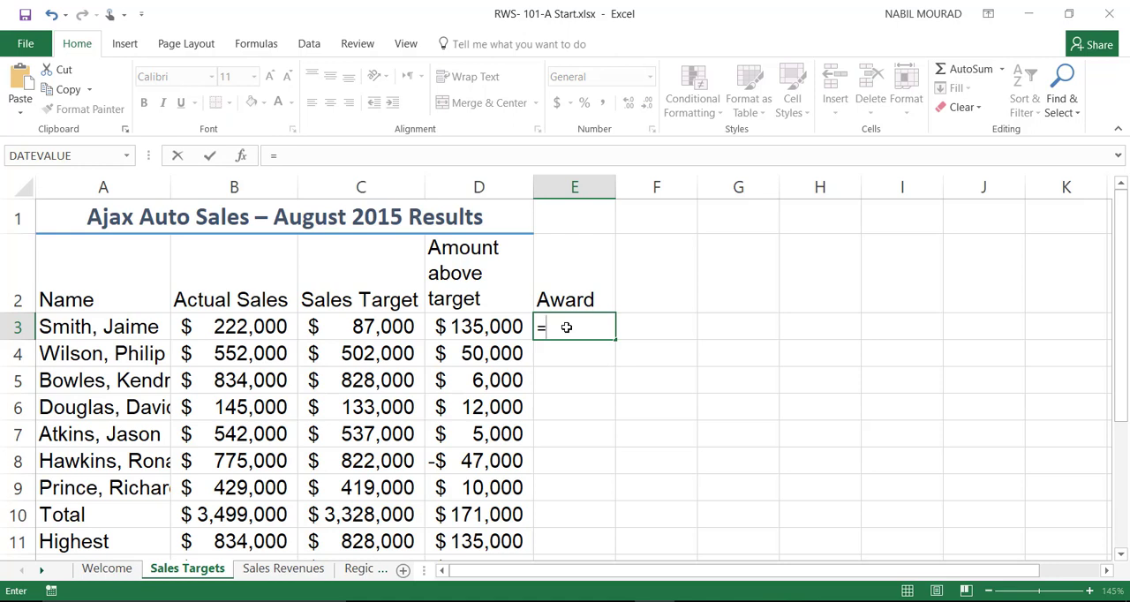
pyautogui.write('IF(')
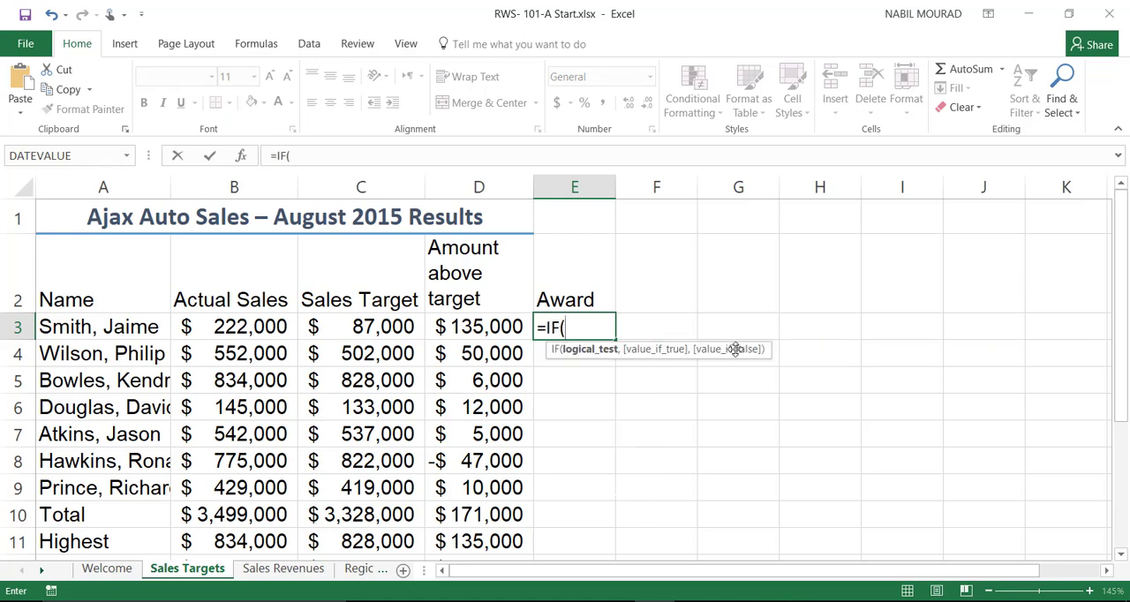
pyautogui.click(253, 325)
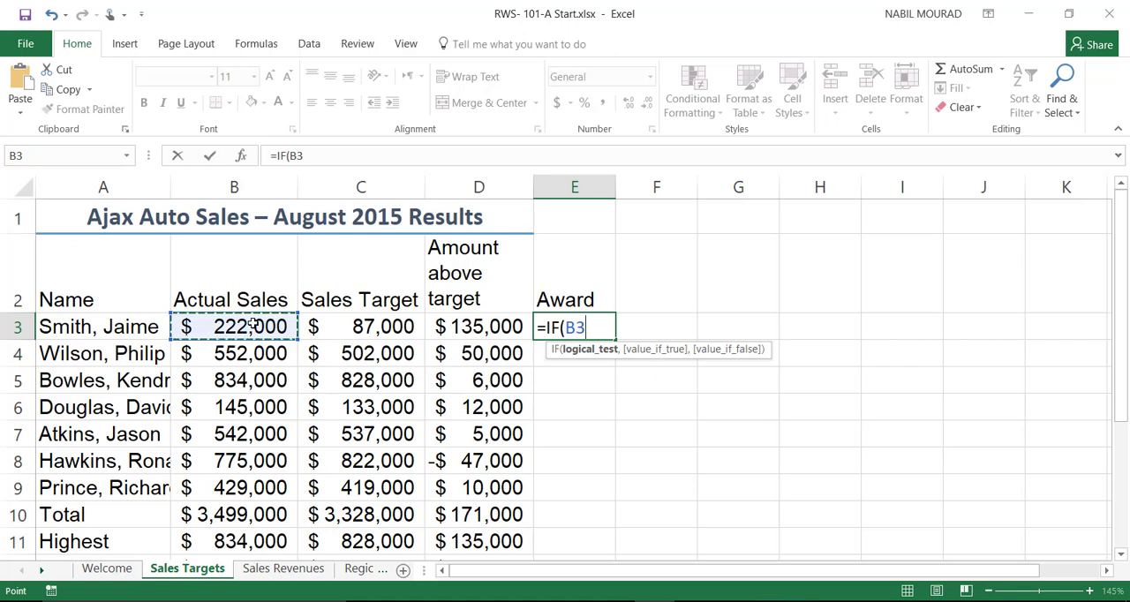
pyautogui.write('>=')
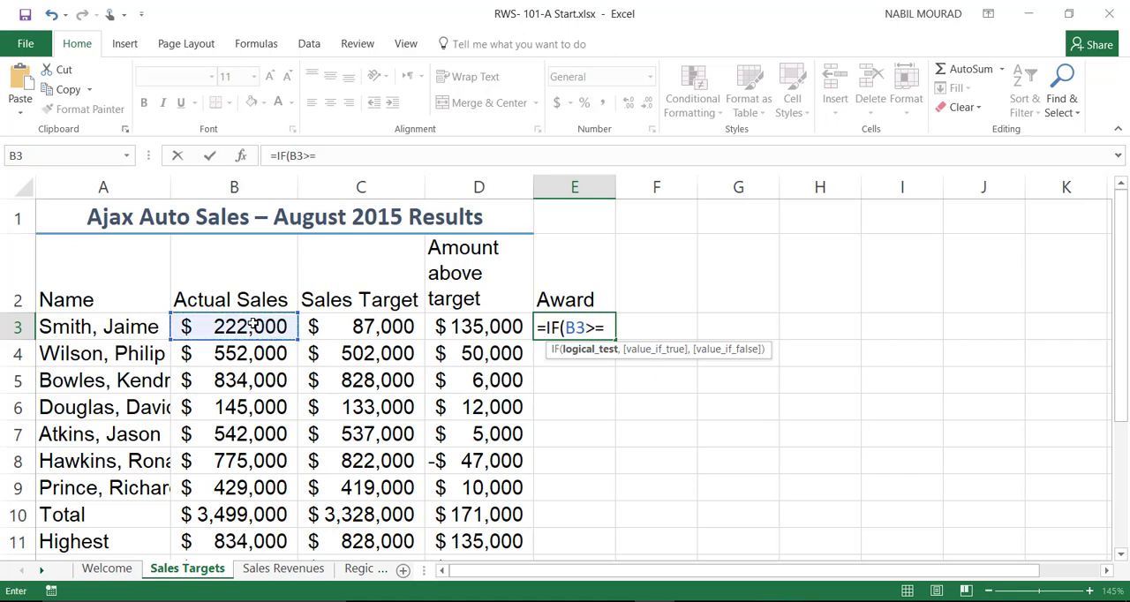
pyautogui.click(336, 326)
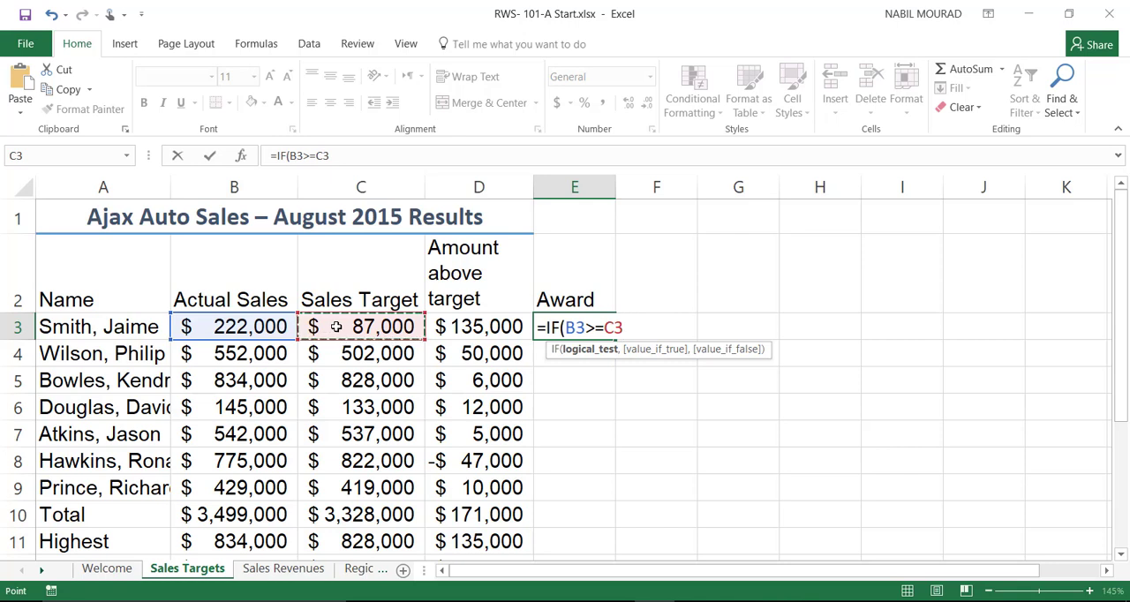
pyautogui.write(',')
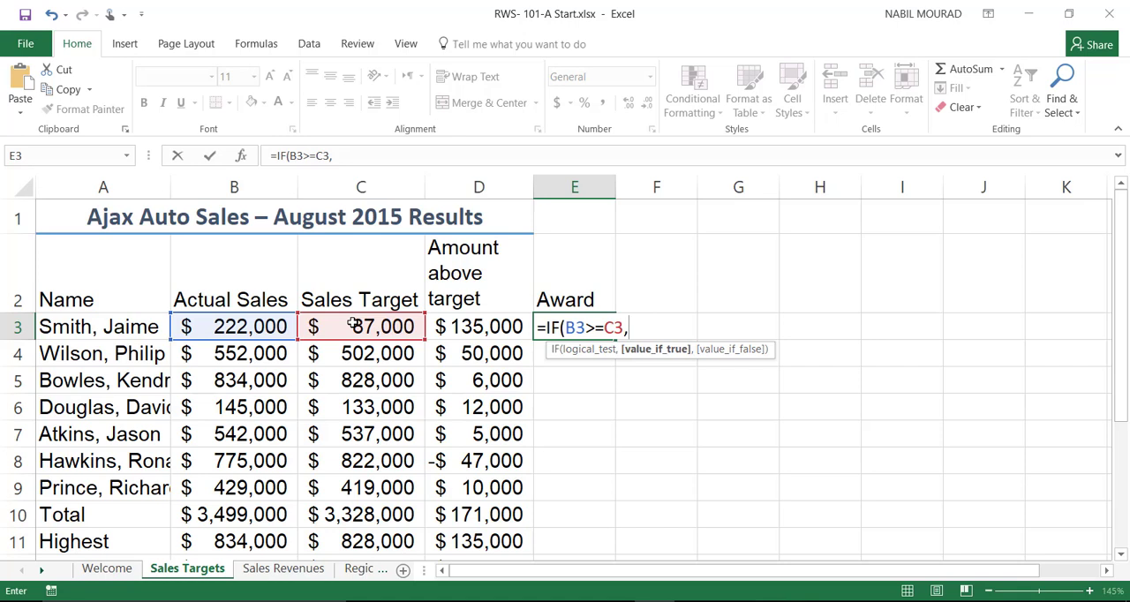
pyautogui.click(212, 328)
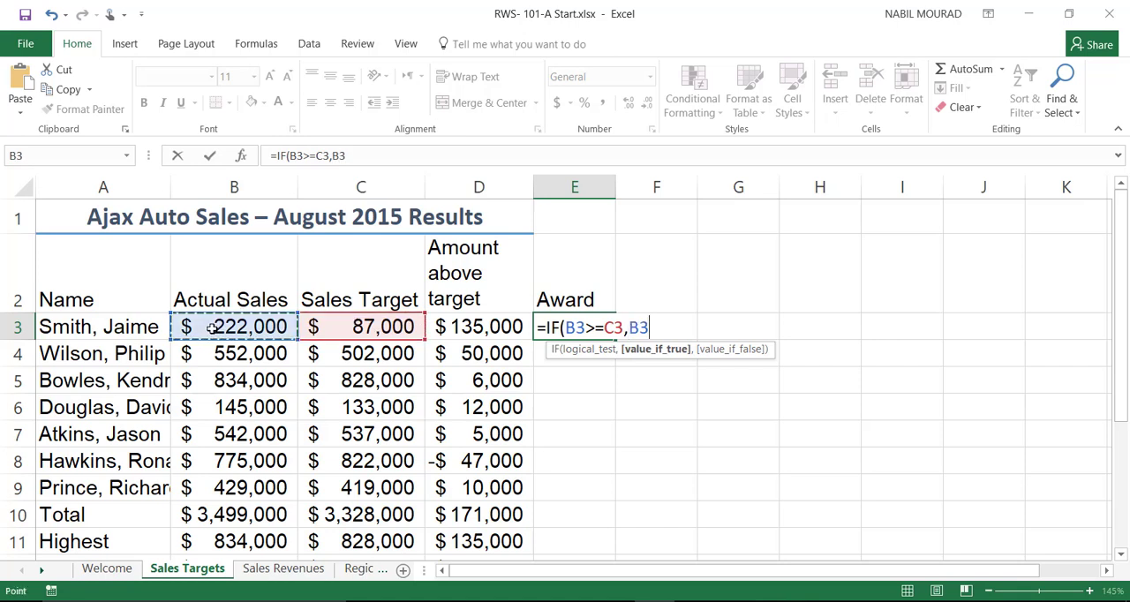
pyautogui.write('*')
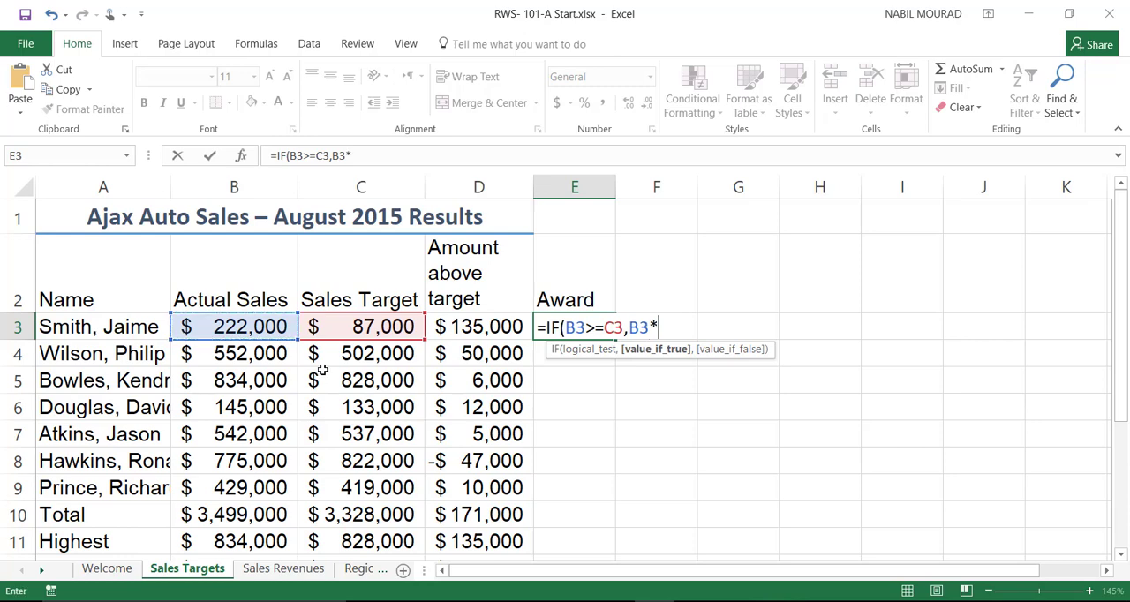
pyautogui.scroll(-2, 369, 357)
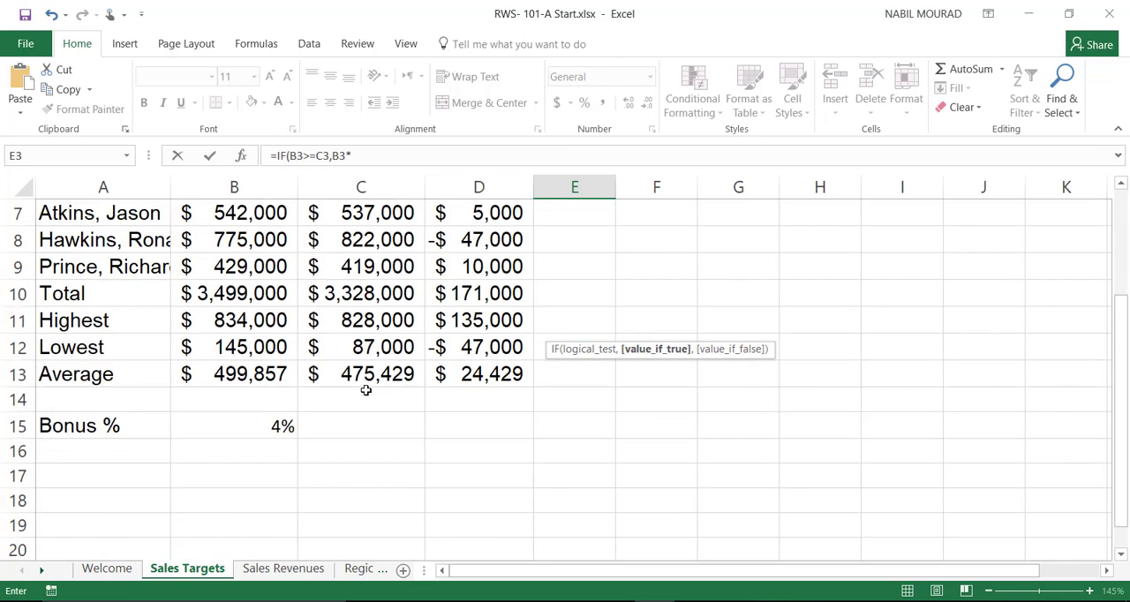
pyautogui.click(265, 423)
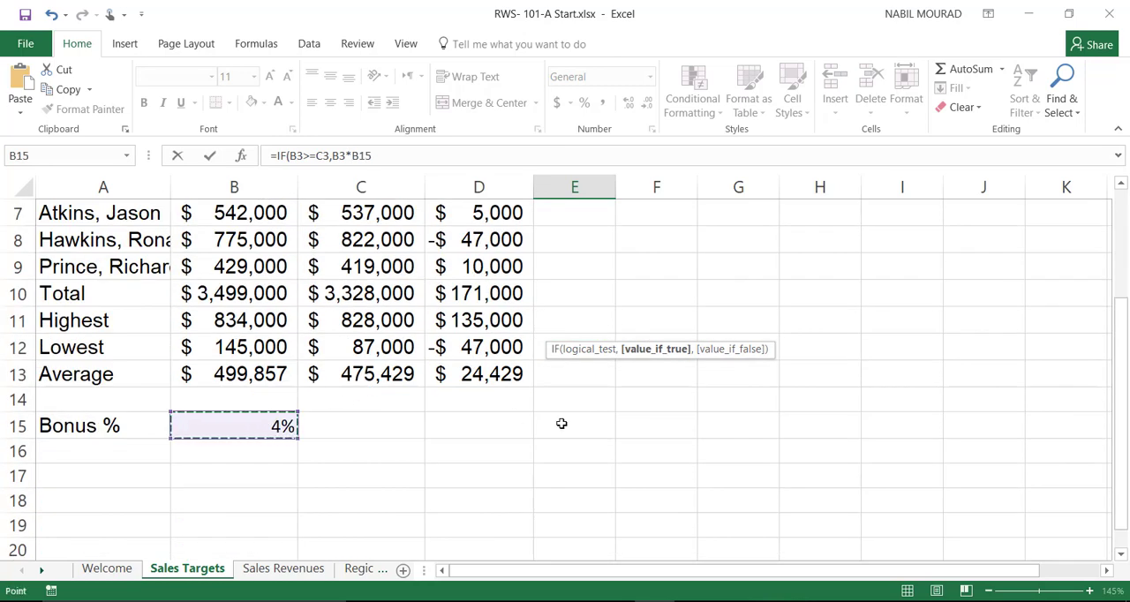
pyautogui.scroll(2, 561, 424)
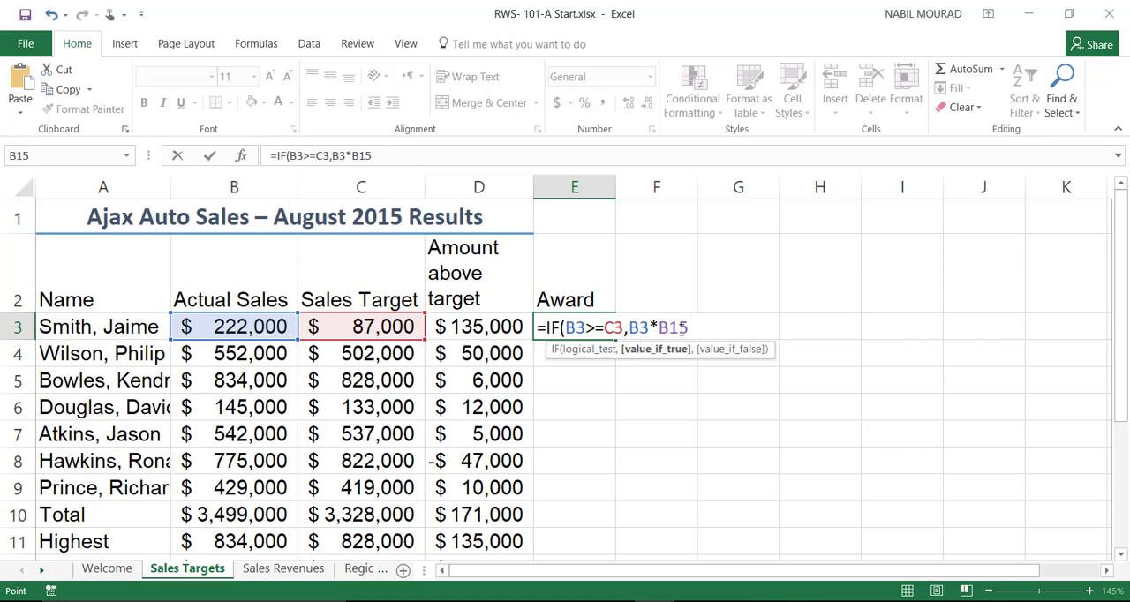
pyautogui.press('F4')
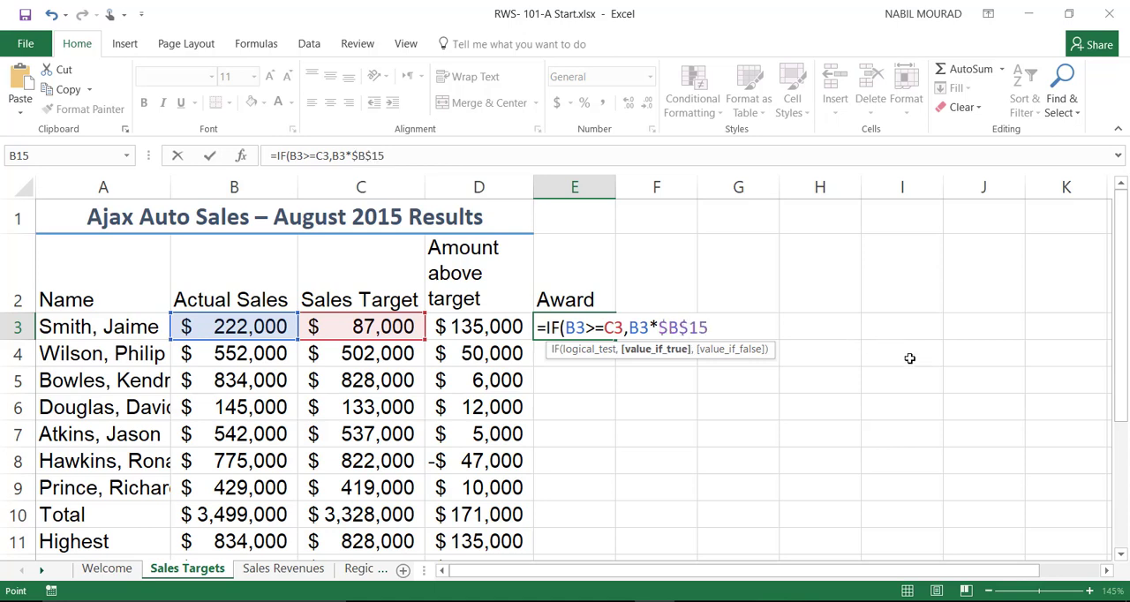
pyautogui.write(',')
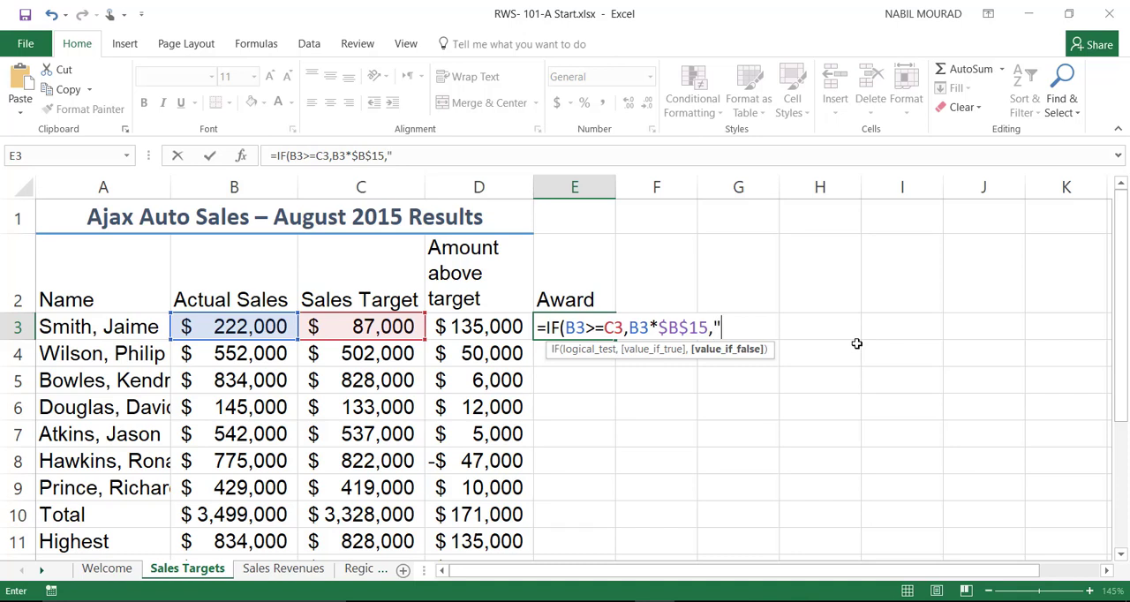
pyautogui.write('Does Not Qualify')
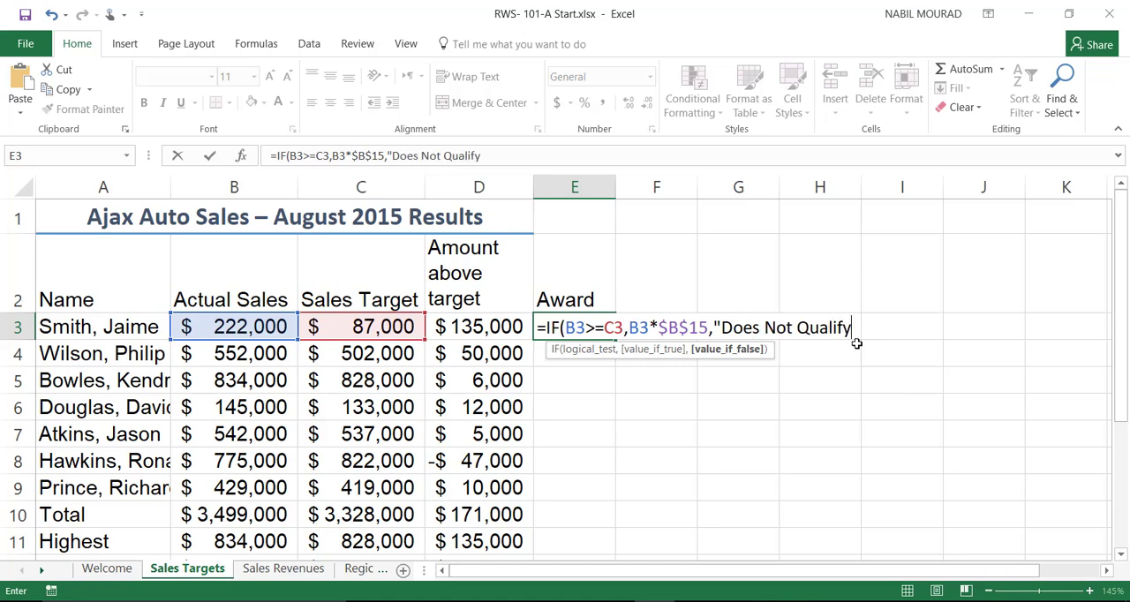
pyautogui.write('")')
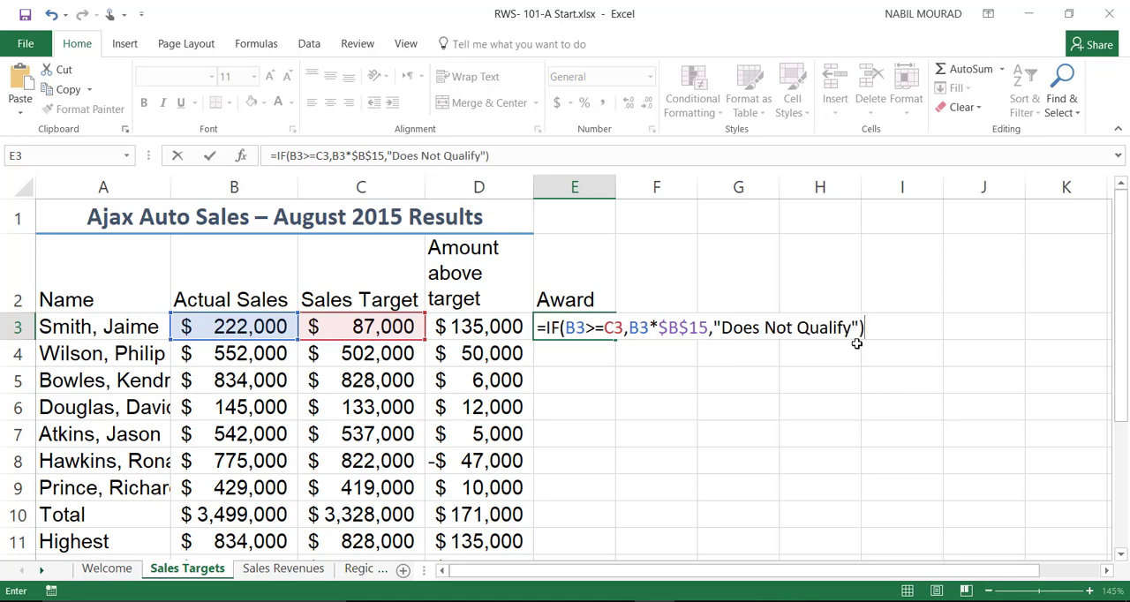
pyautogui.hotkey('ctrl', 'Return')
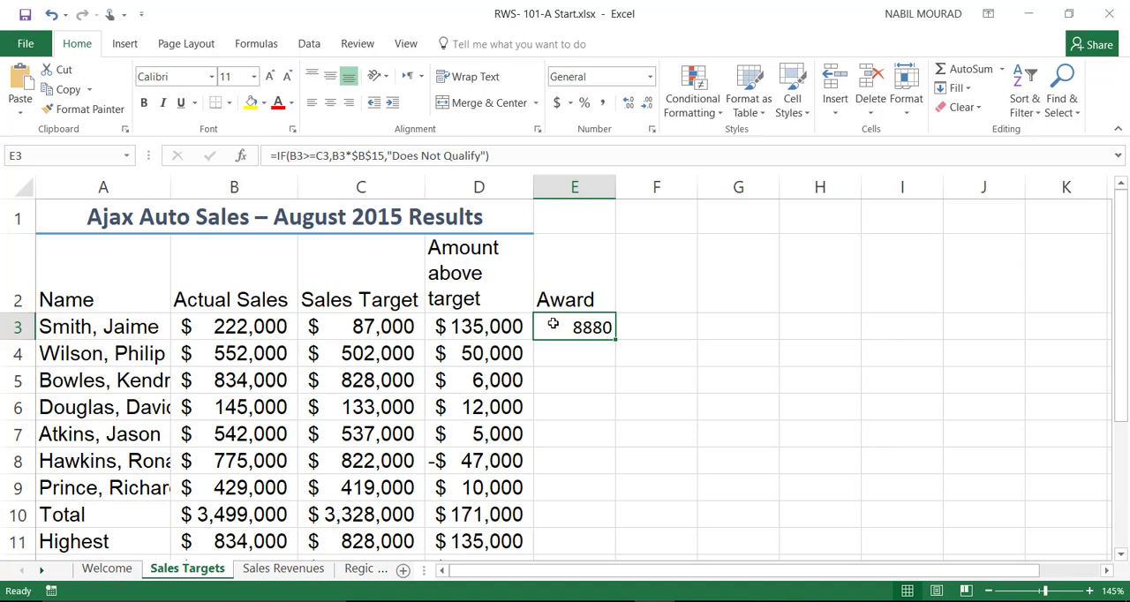
# Step: Copy the formatting of cell C4 to E3 with Format Painter and widen column E to fit the award amount
pyautogui.click(371, 353)
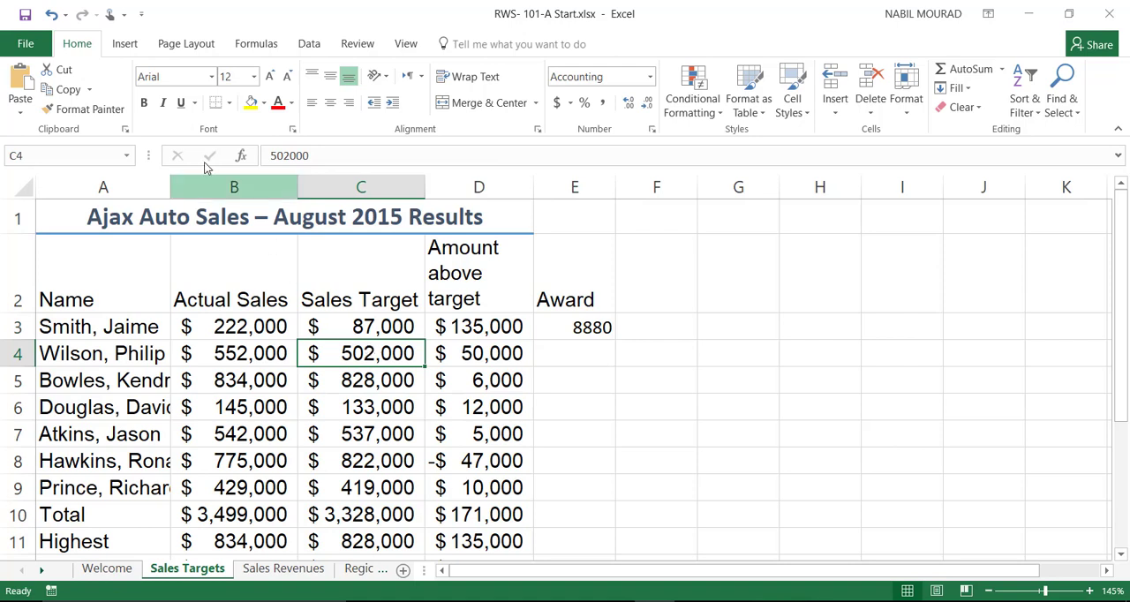
pyautogui.click(93, 112)
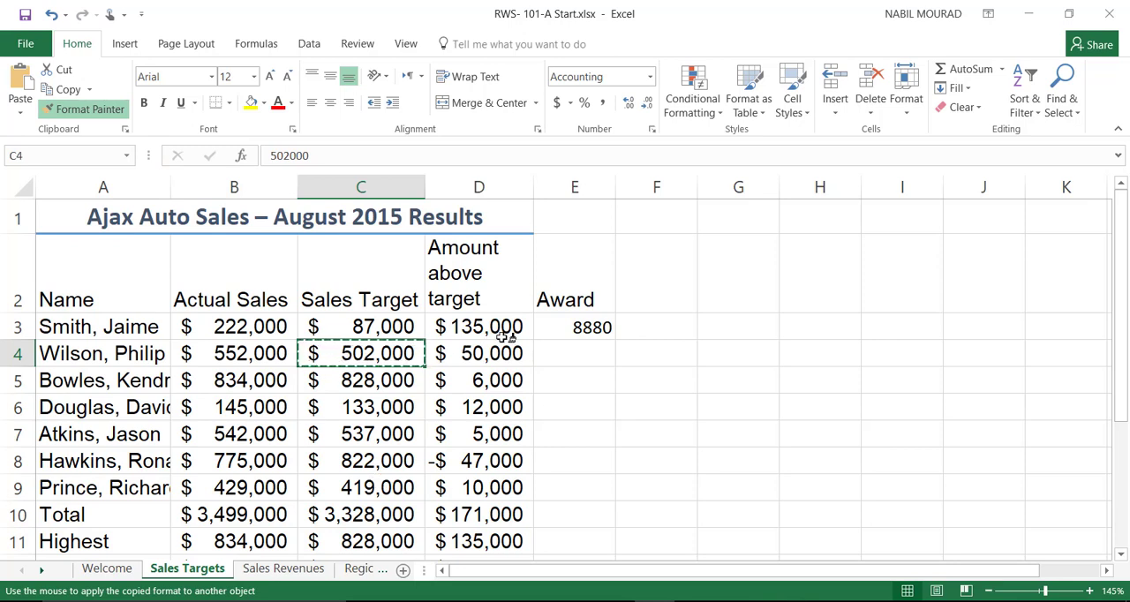
pyautogui.click(562, 328)
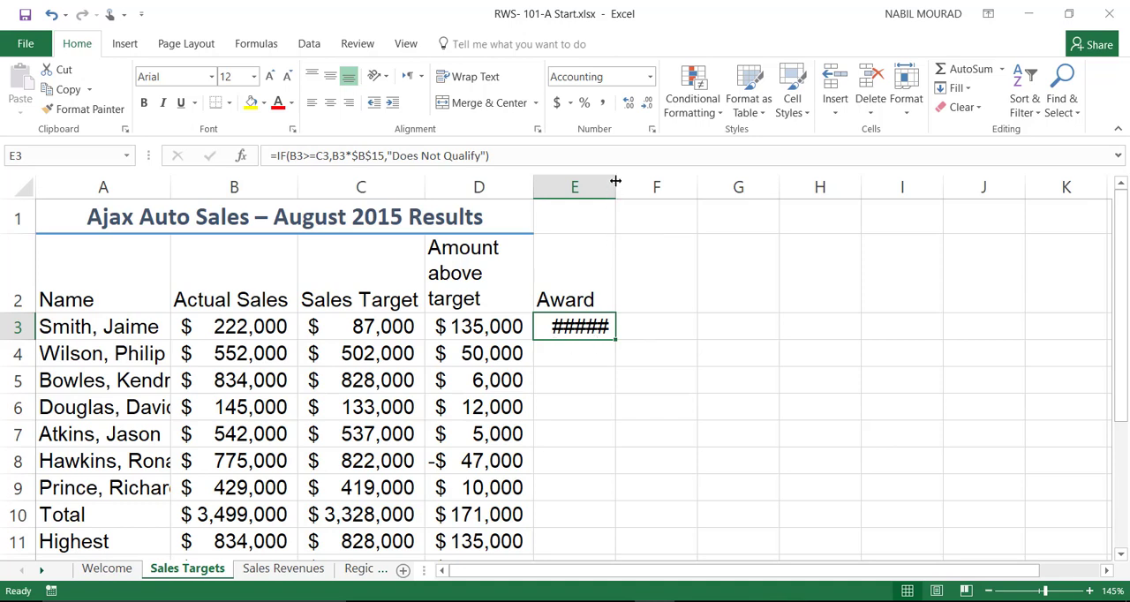
pyautogui.moveTo(615, 181); pyautogui.dragTo(644, 181)
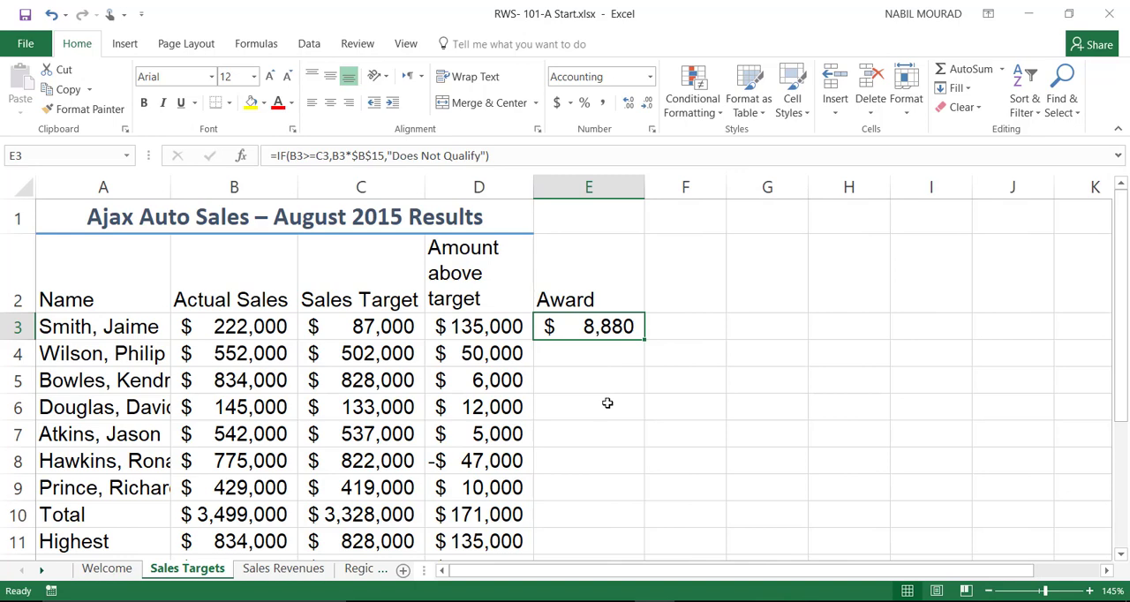
# Step: Fill the award formula from E3 down to E9, leaving the summary rows in column E empty
pyautogui.moveTo(646, 341); pyautogui.dragTo(639, 547)
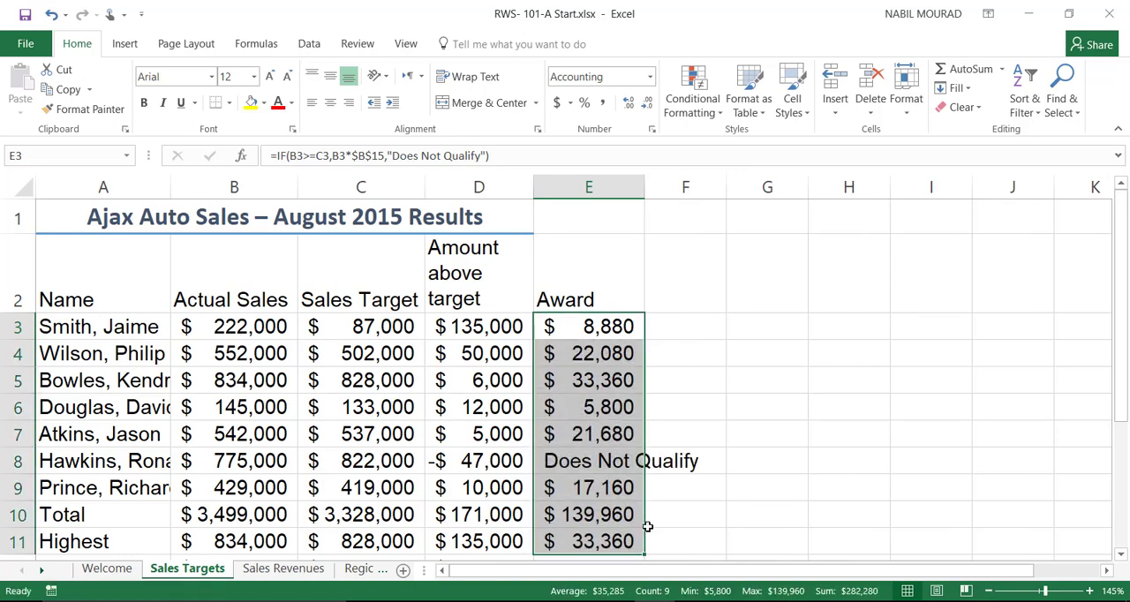
pyautogui.scroll(-3, 647, 526)
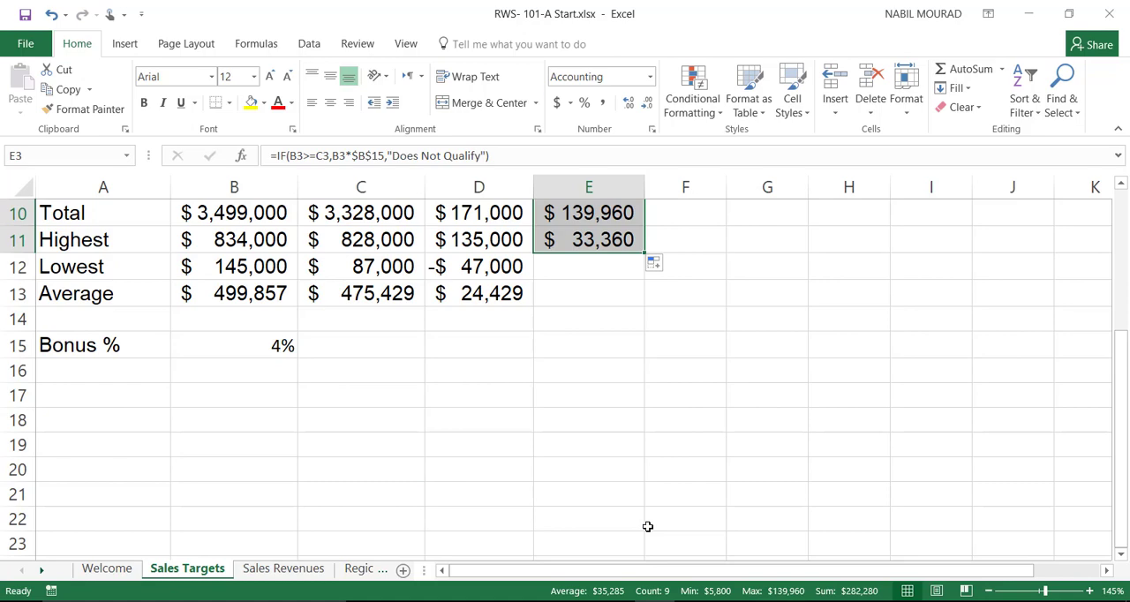
pyautogui.scroll(2, 650, 477)
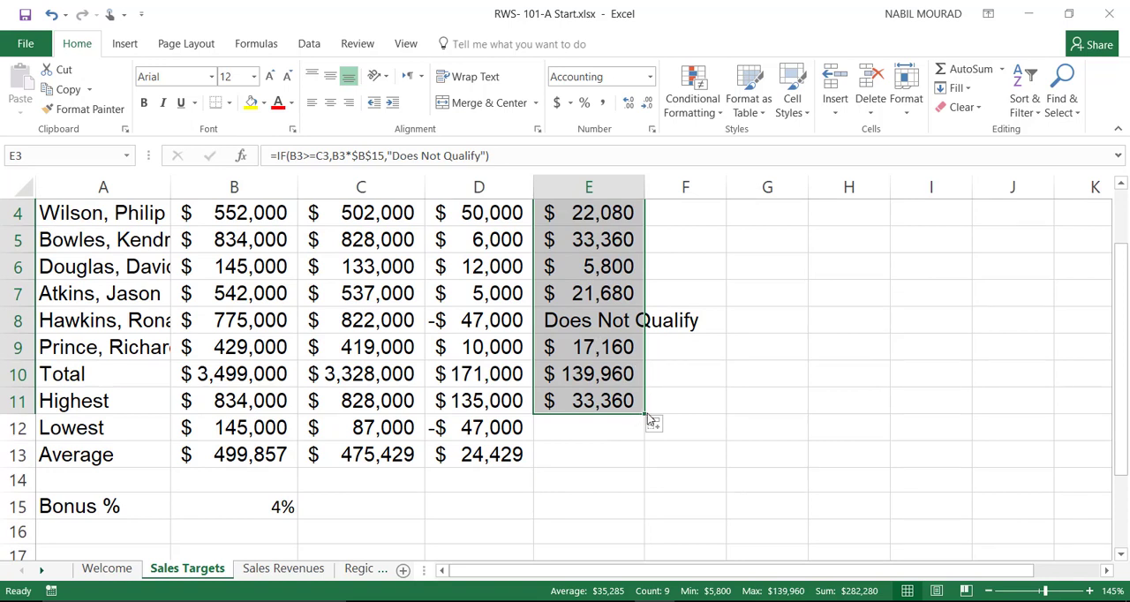
pyautogui.moveTo(645, 412); pyautogui.dragTo(645, 357)
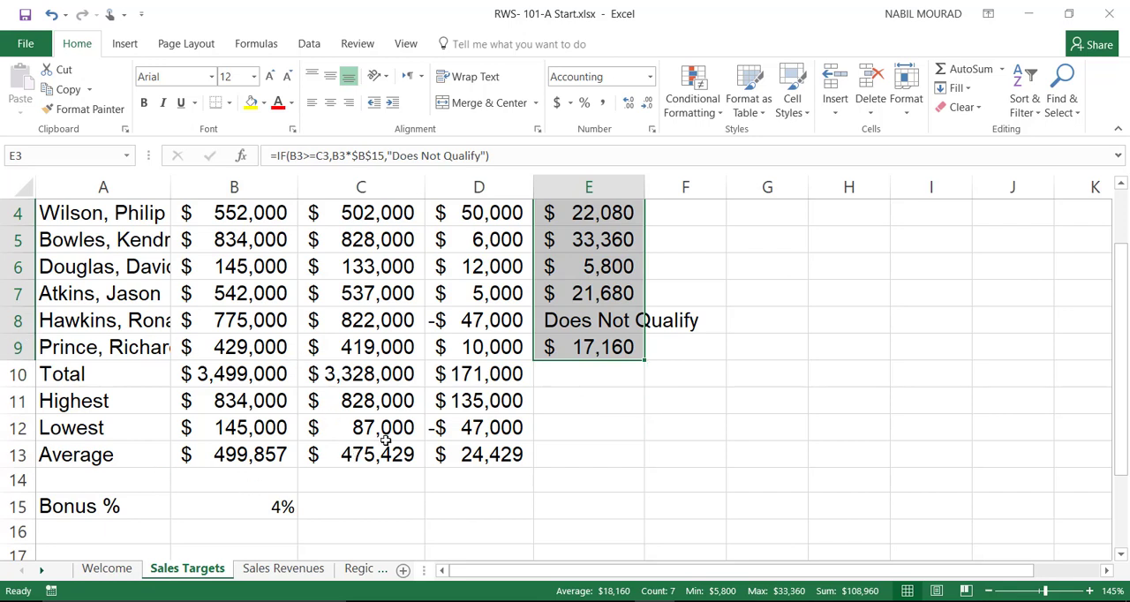
pyautogui.scroll(1, 580, 323)
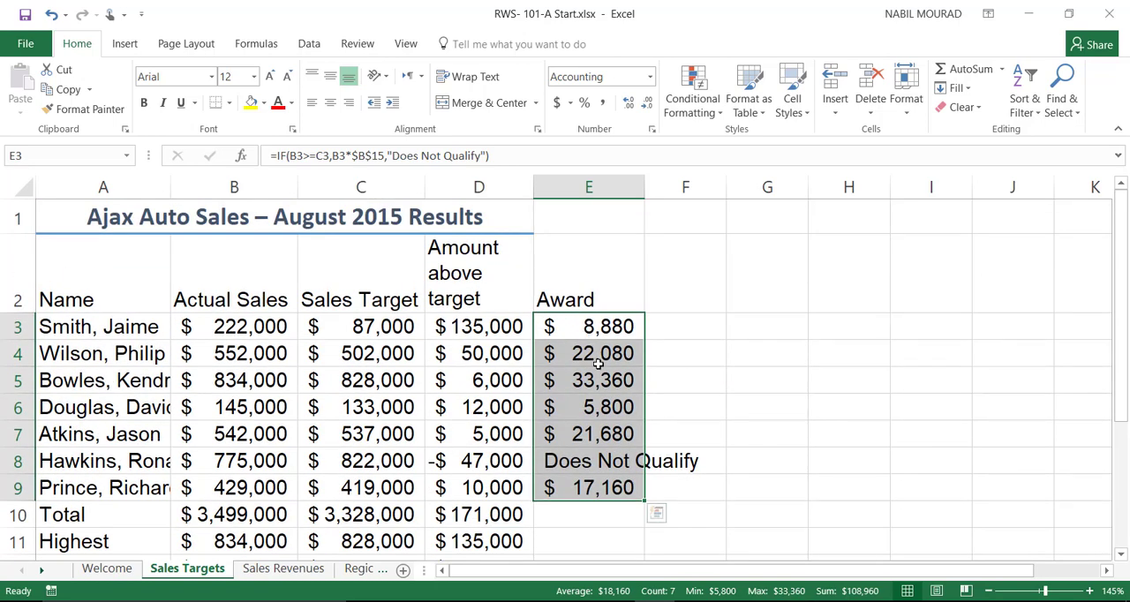
# Step: Set the bonus percentage in B15 to 5%
pyautogui.scroll(-2, 433, 463)
pyautogui.click(257, 421)
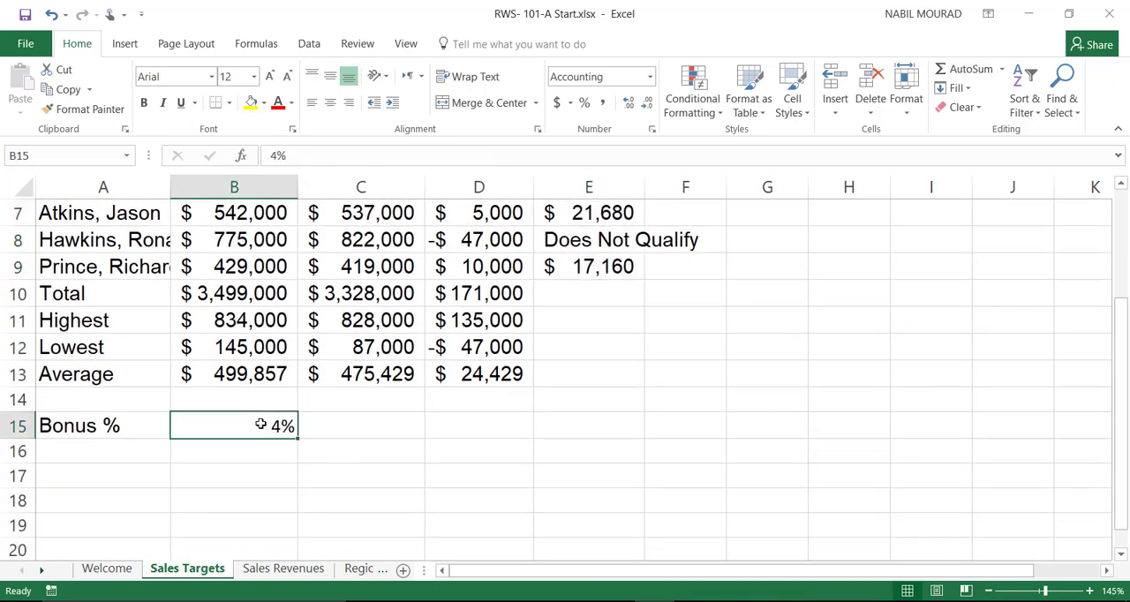
pyautogui.write('5')
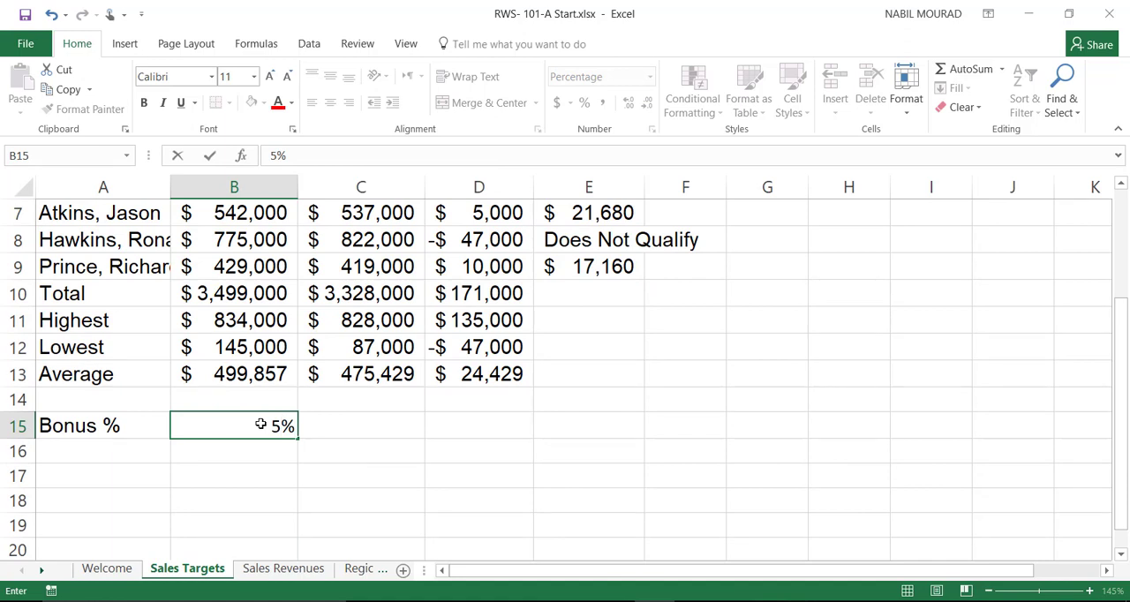
pyautogui.press('Return')
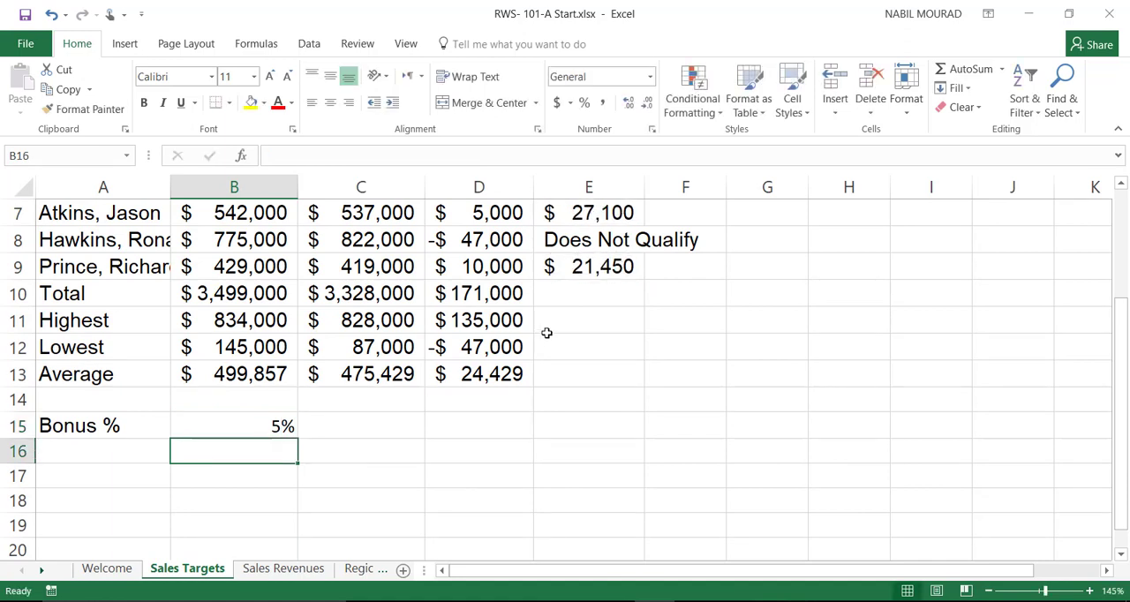
# Step: Insert a 3-D pie chart from the names and actual sales in A3:B9
pyautogui.scroll(2, 565, 329)
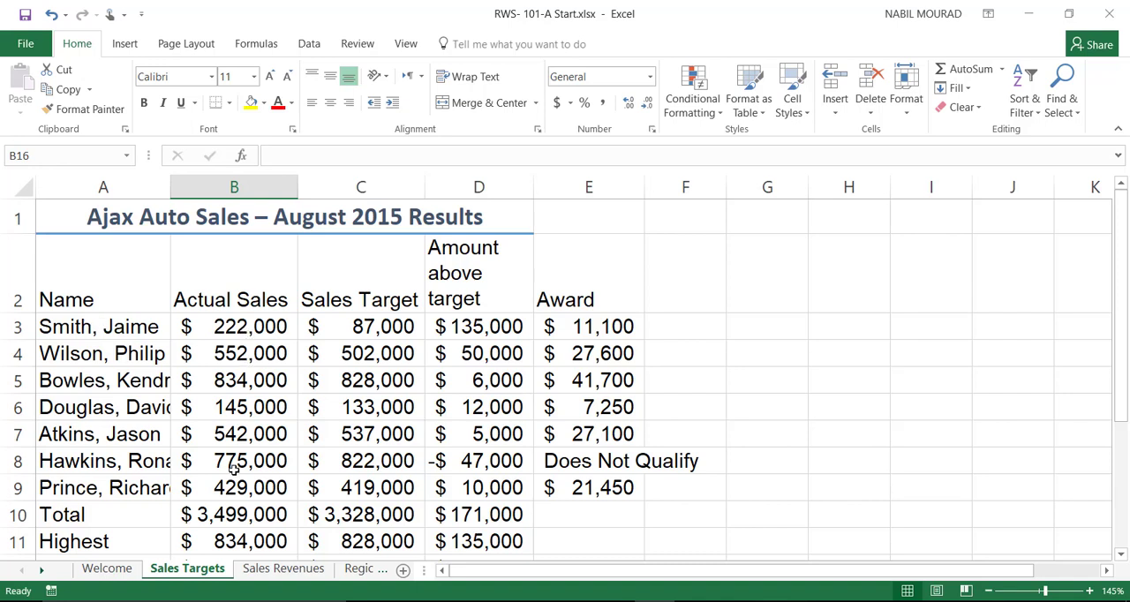
pyautogui.moveTo(102, 326); pyautogui.dragTo(265, 487)
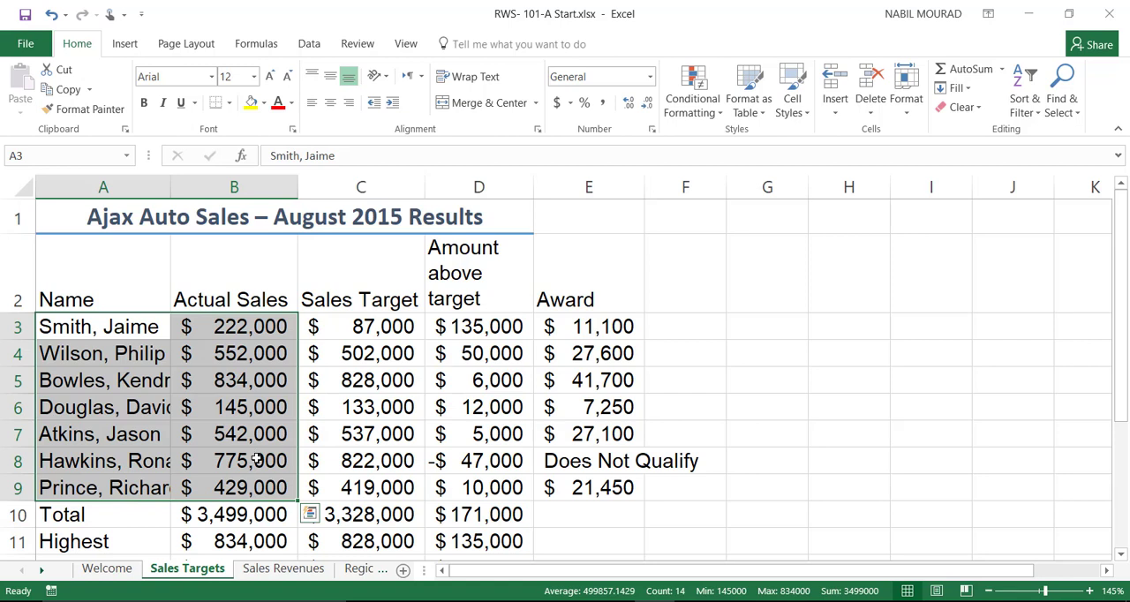
pyautogui.click(123, 44)
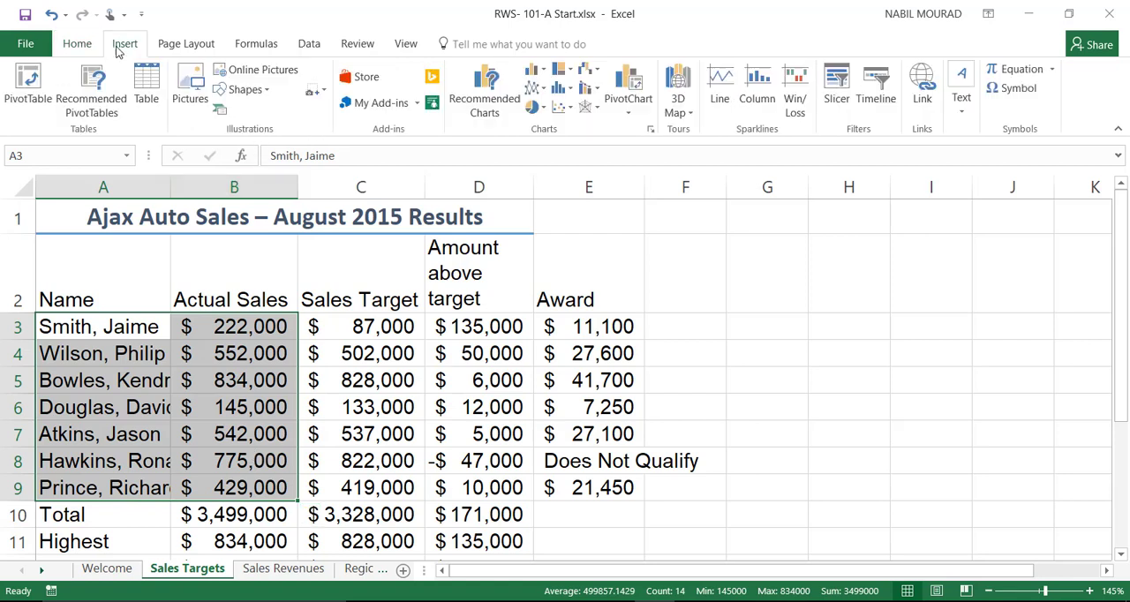
pyautogui.click(544, 108)
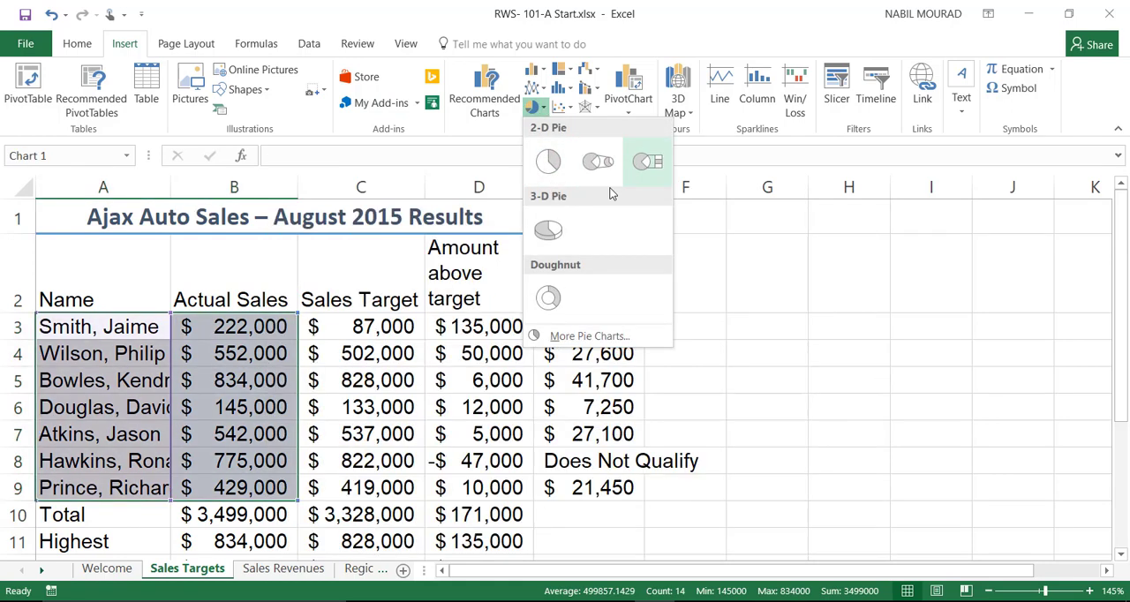
pyautogui.click(547, 230)
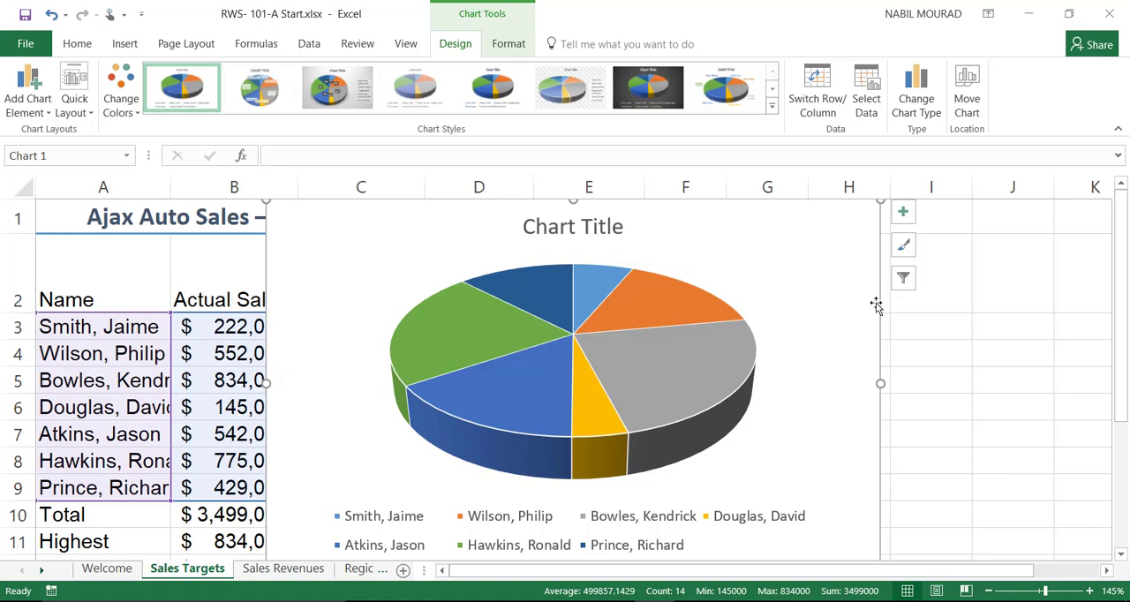
# Step: Move the 3-D pie chart to a new sheet named Sales Chart
pyautogui.moveTo(876, 307)
pyautogui.mouseDown()
pyautogui.moveTo(918, 314)
pyautogui.moveTo(824, 324)
pyautogui.moveTo(864, 315)
pyautogui.mouseUp()
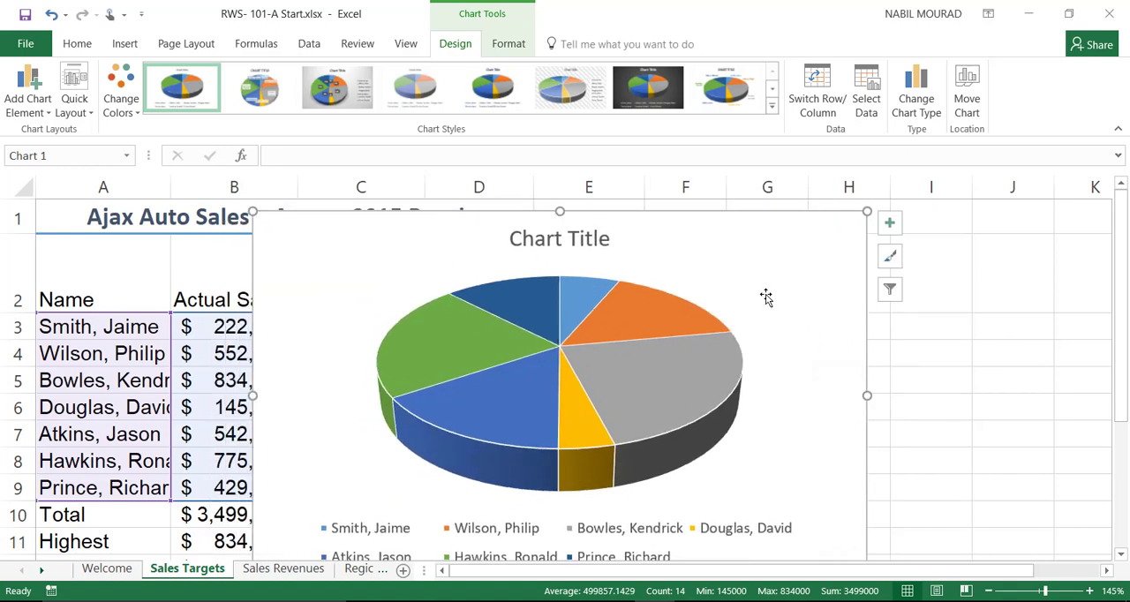
pyautogui.click(966, 93)
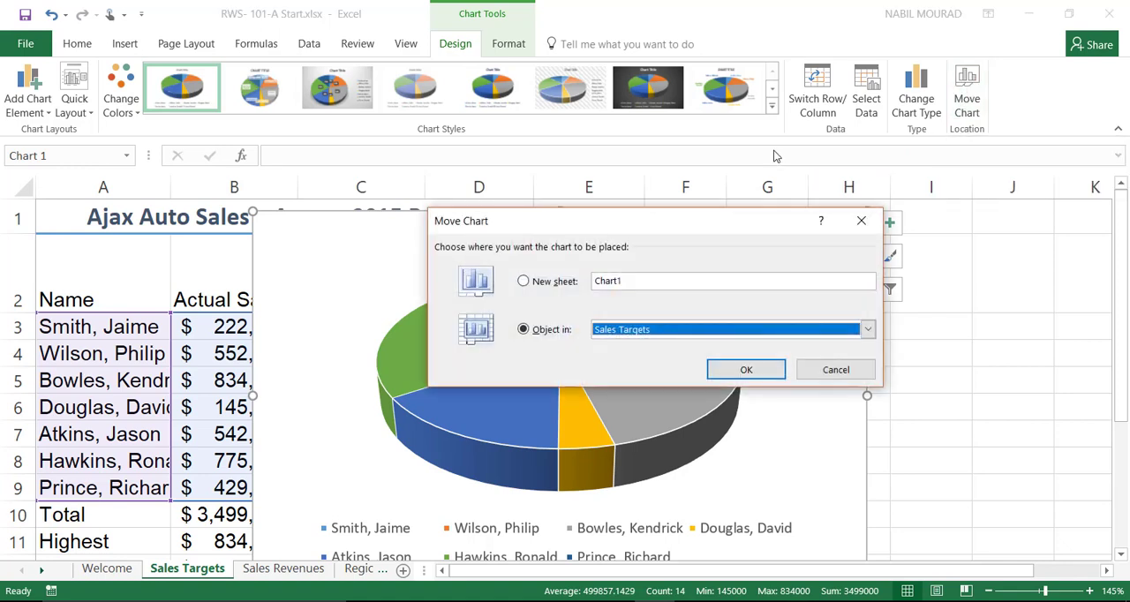
pyautogui.click(523, 280)
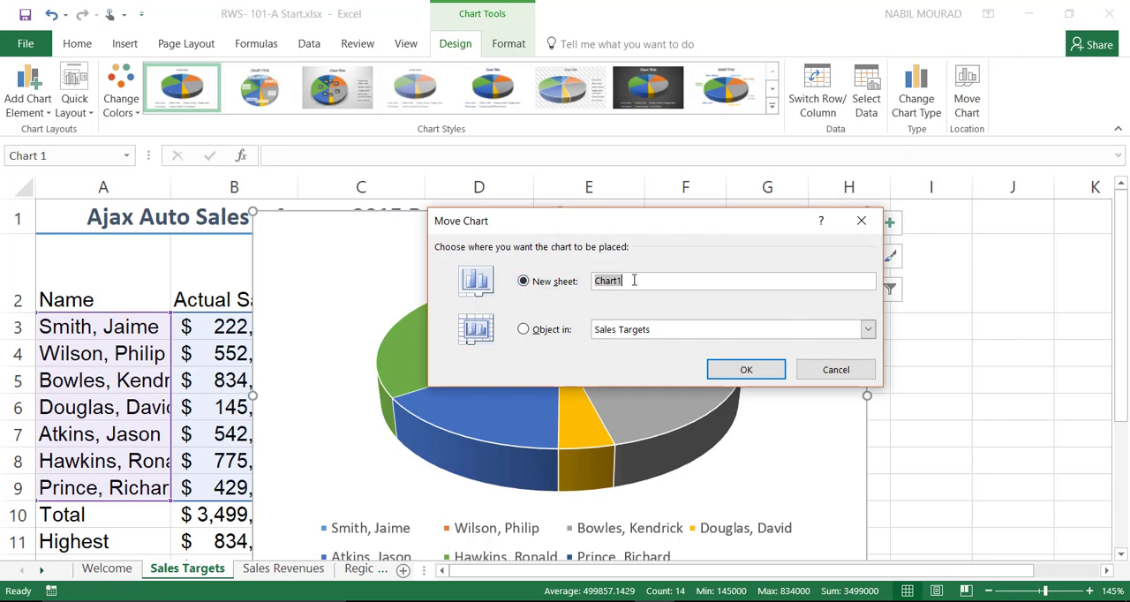
pyautogui.moveTo(634, 280); pyautogui.dragTo(596, 280)
pyautogui.write('Sales Chart')
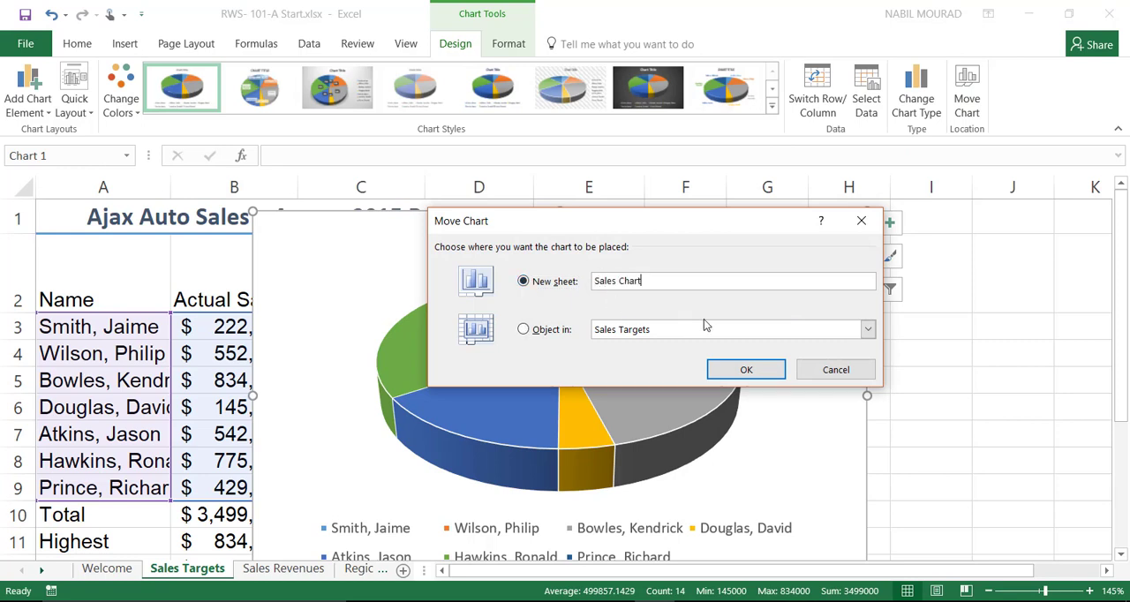
pyautogui.click(721, 370)
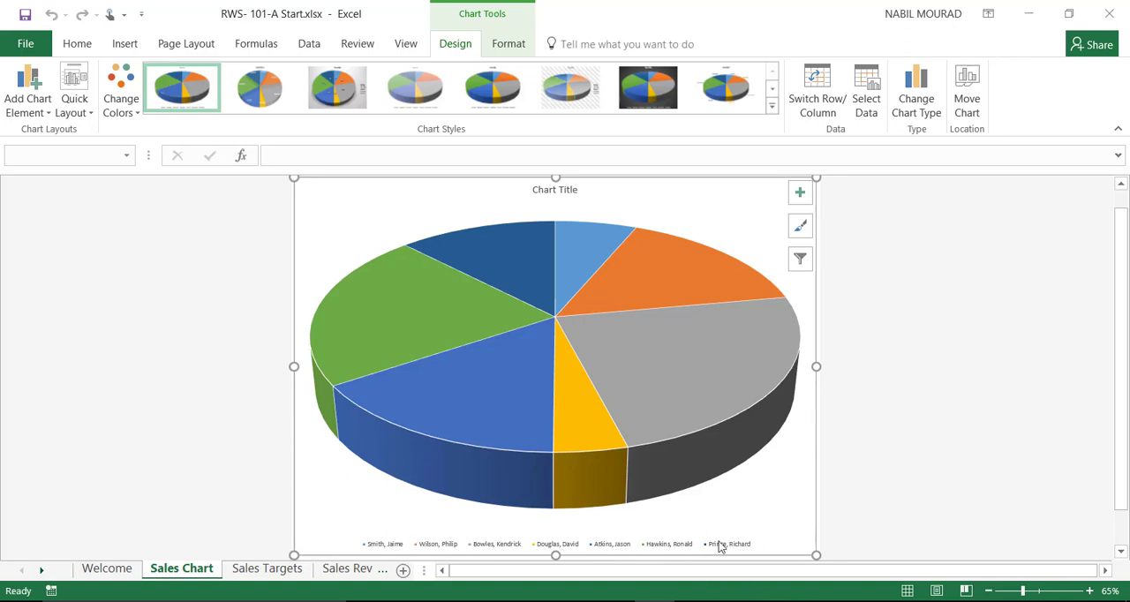
# Step: Remove the pie chart's legend and add data labels showing category name and percentage, without the value
pyautogui.click(801, 199)
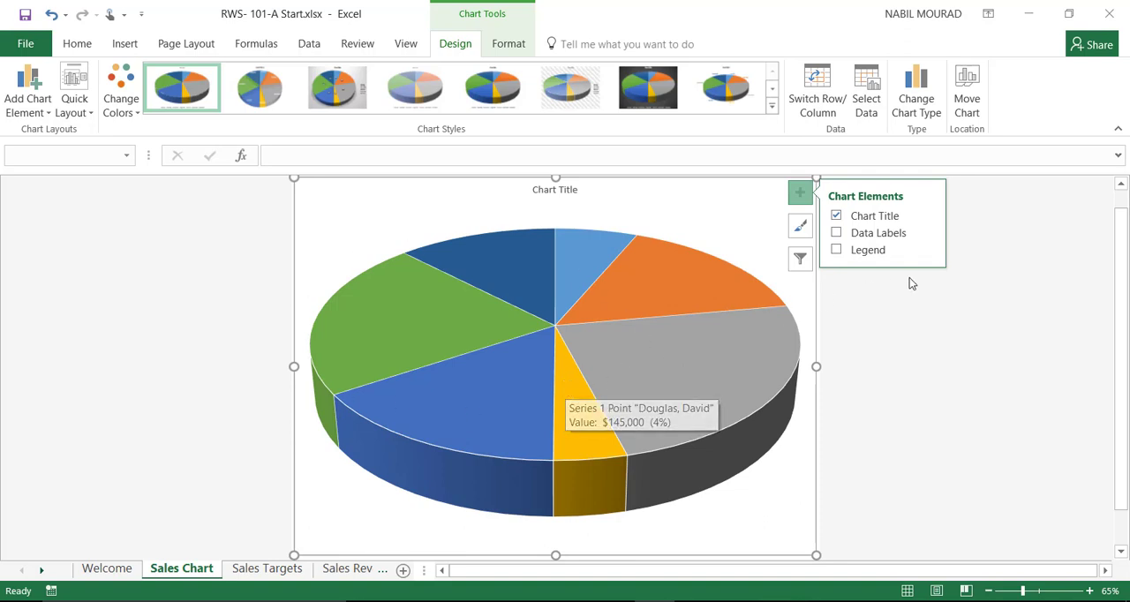
pyautogui.moveTo(914, 236)
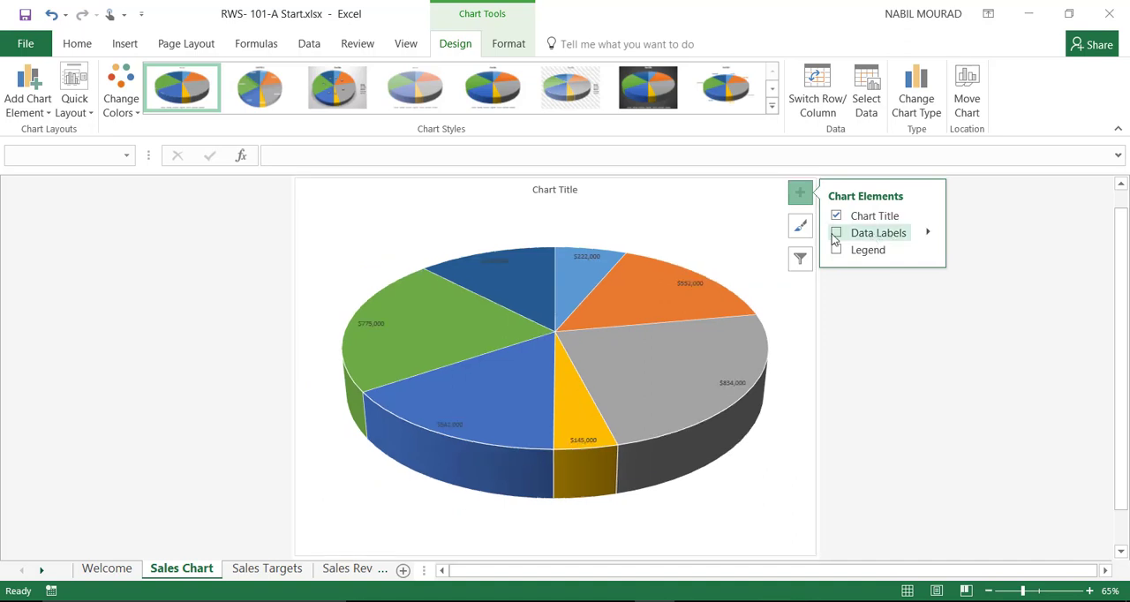
pyautogui.click(928, 232)
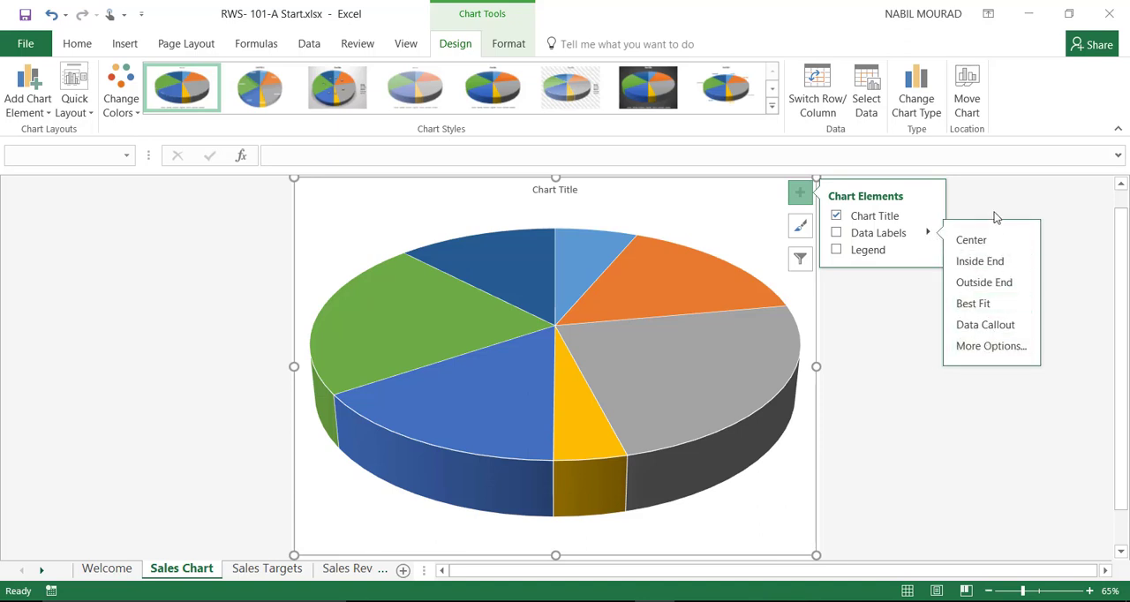
pyautogui.click(990, 346)
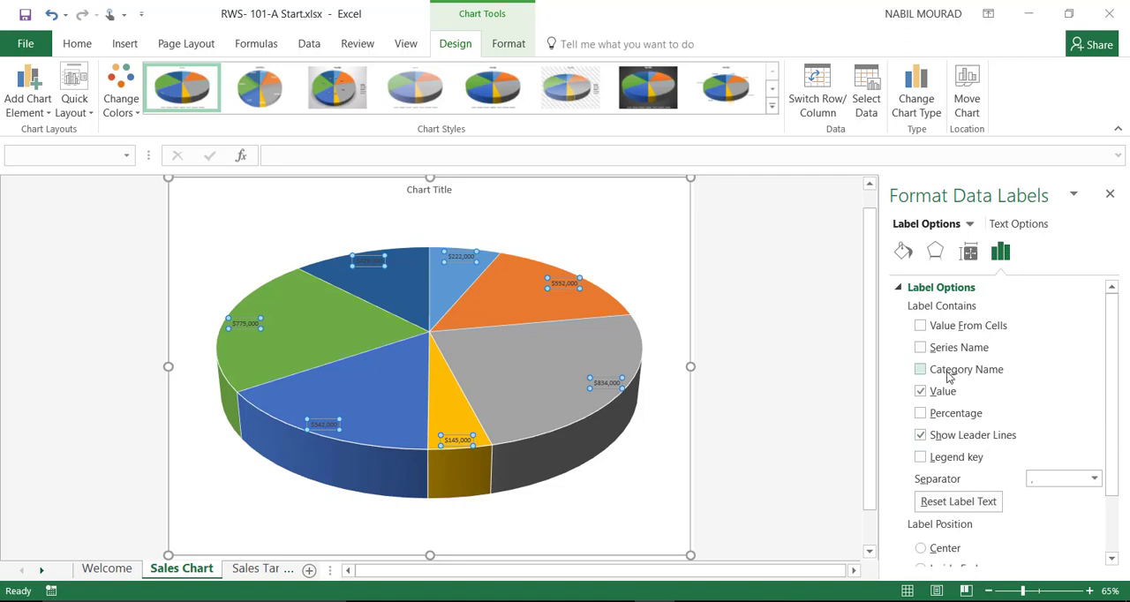
pyautogui.click(920, 369)
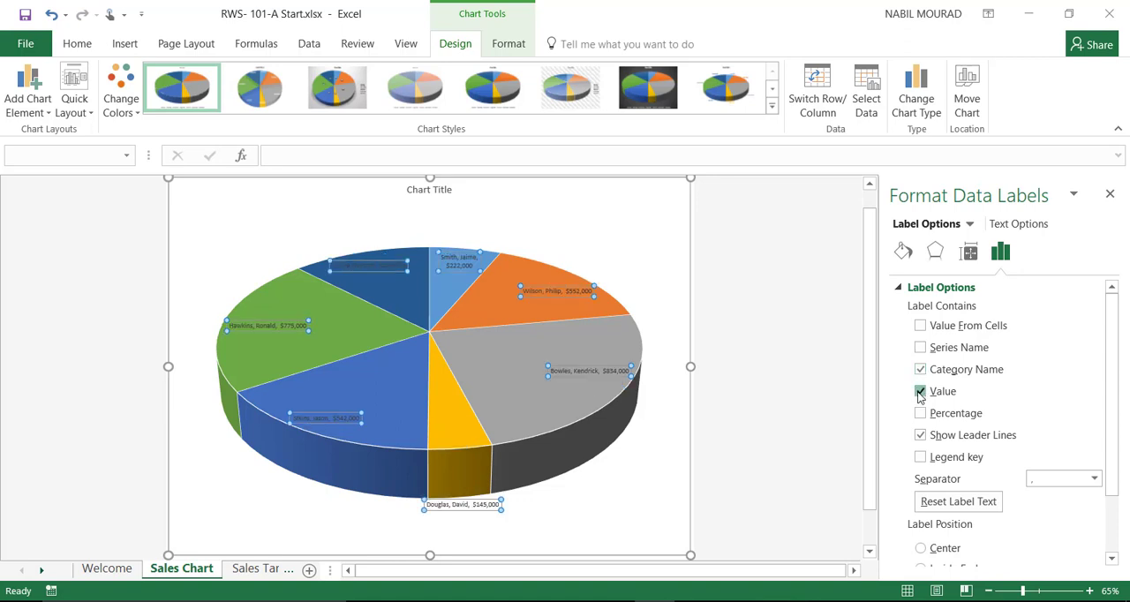
pyautogui.click(919, 392)
pyautogui.click(920, 414)
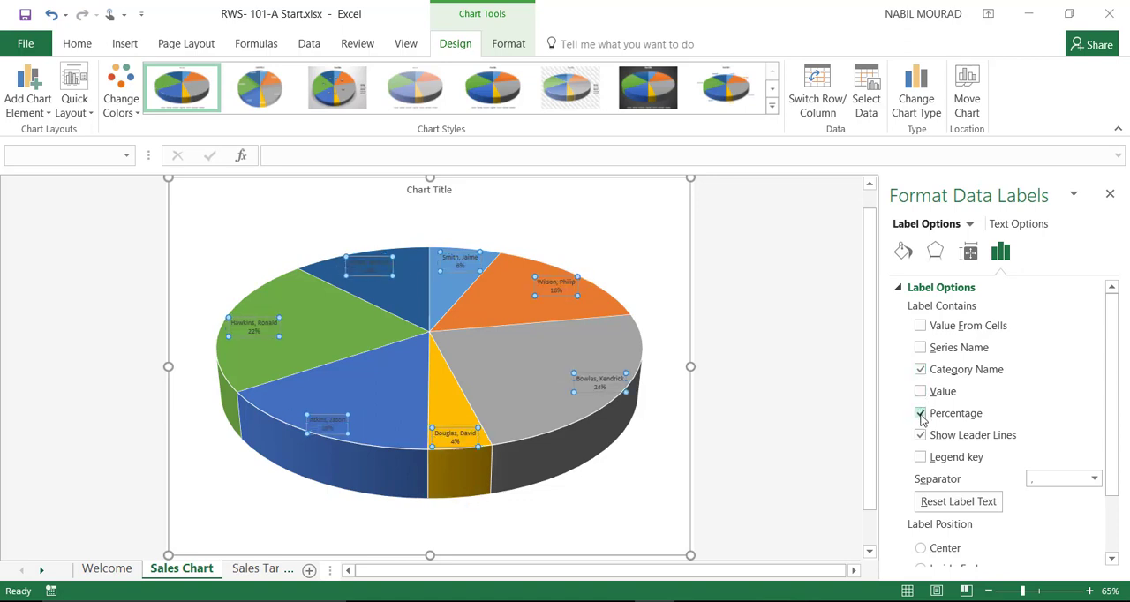
pyautogui.click(1110, 194)
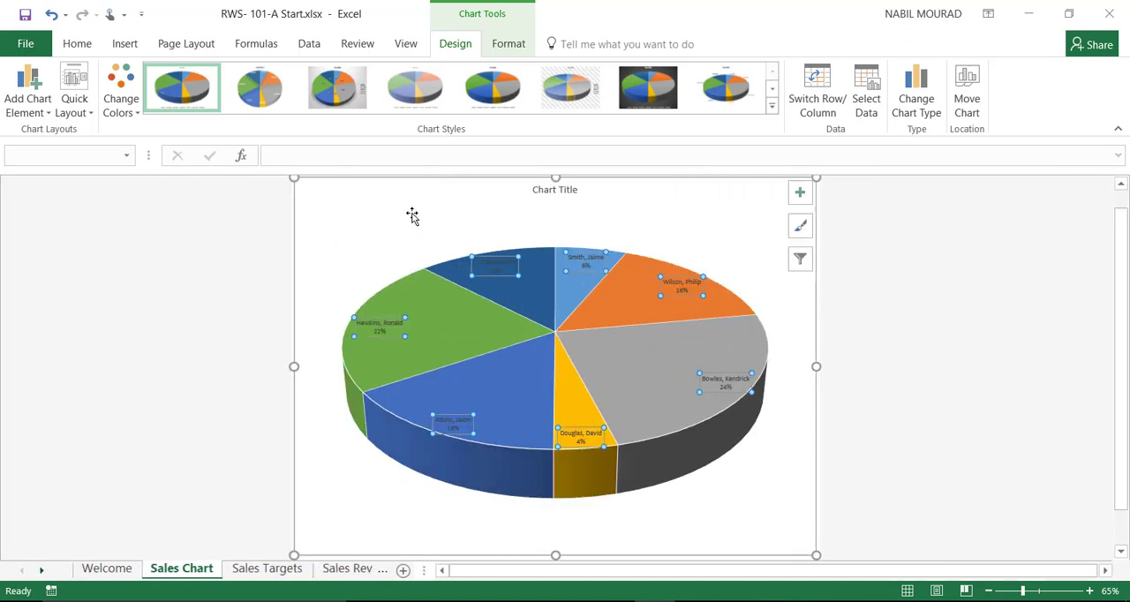
# Step: Format the pie chart's data labels as bold with font size 14
pyautogui.moveTo(589, 455)
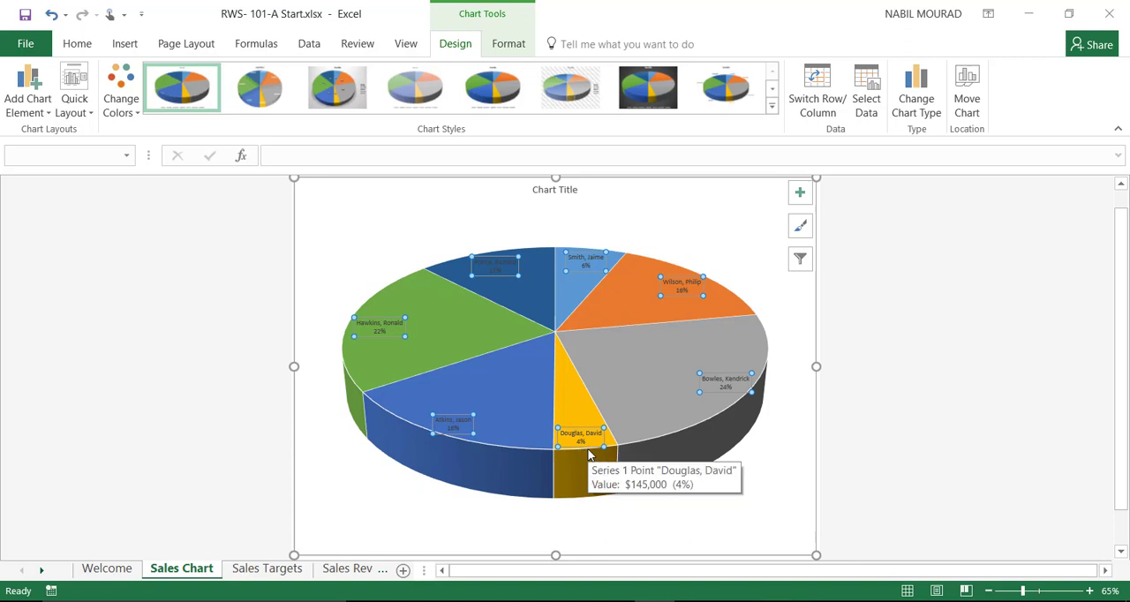
pyautogui.click(78, 44)
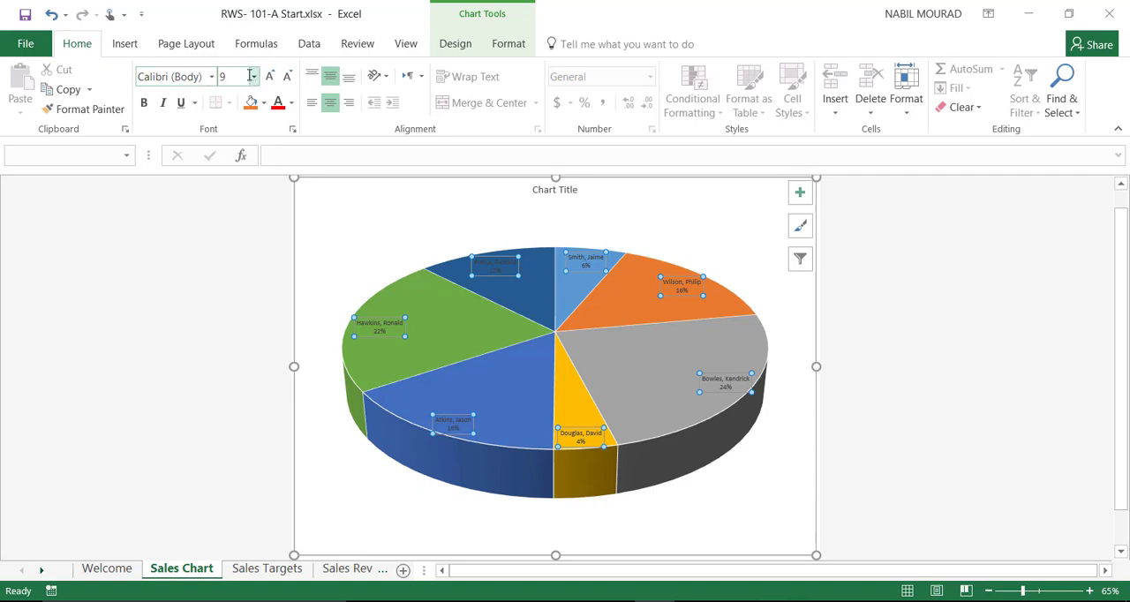
pyautogui.click(252, 76)
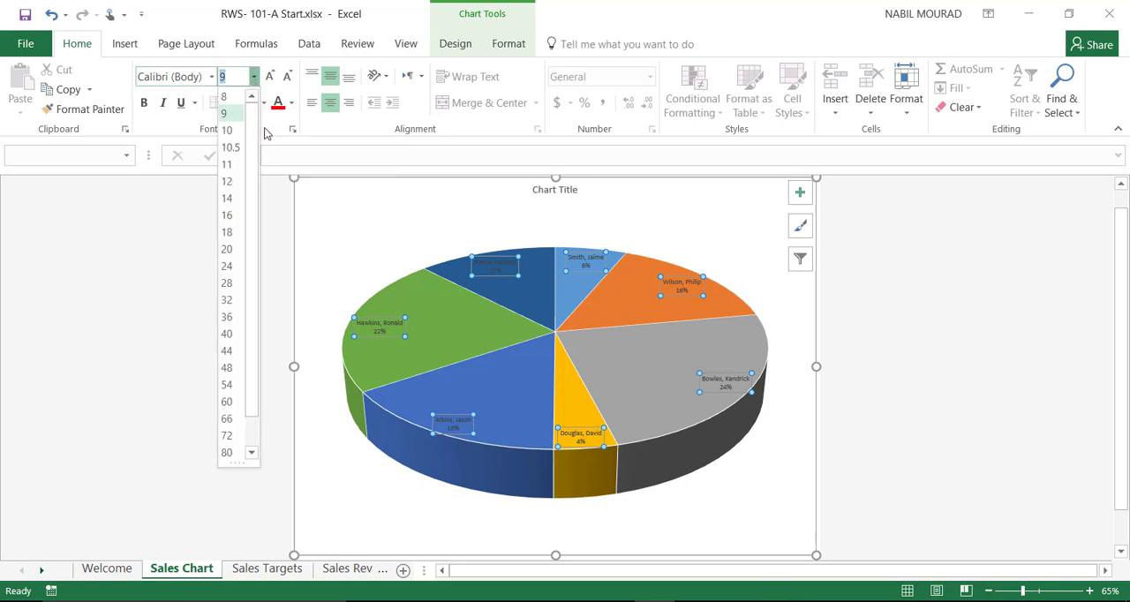
pyautogui.click(228, 198)
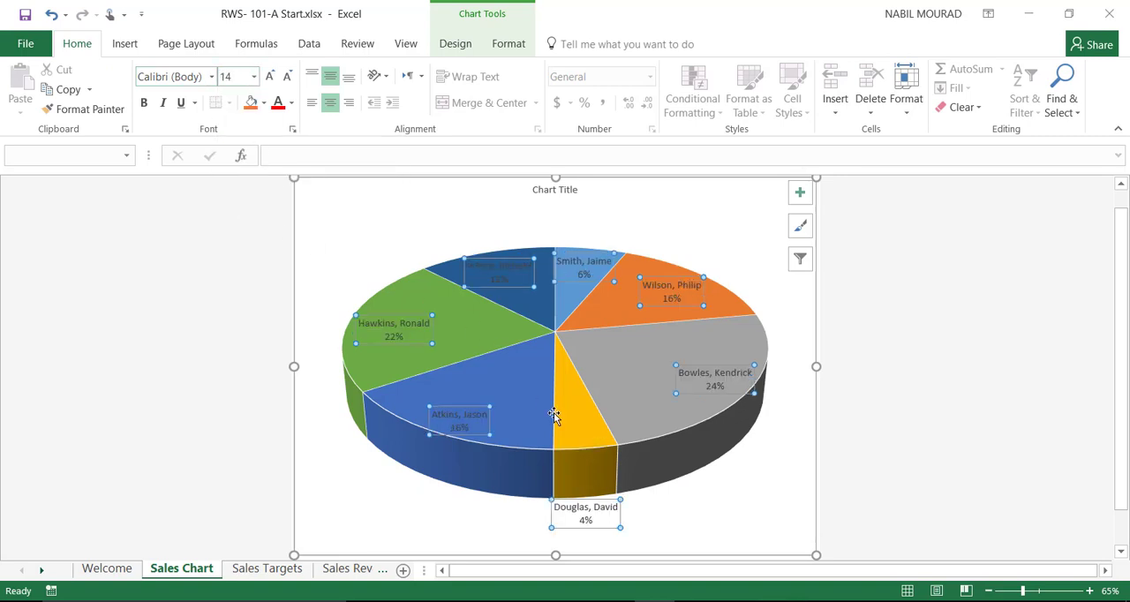
pyautogui.click(144, 102)
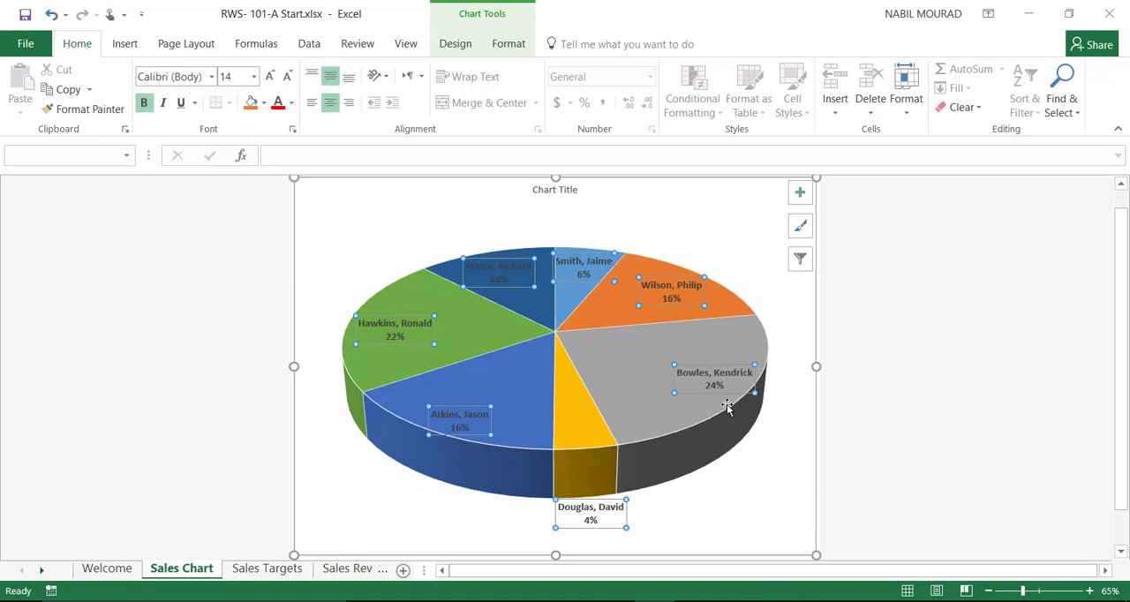
pyautogui.click(947, 394)
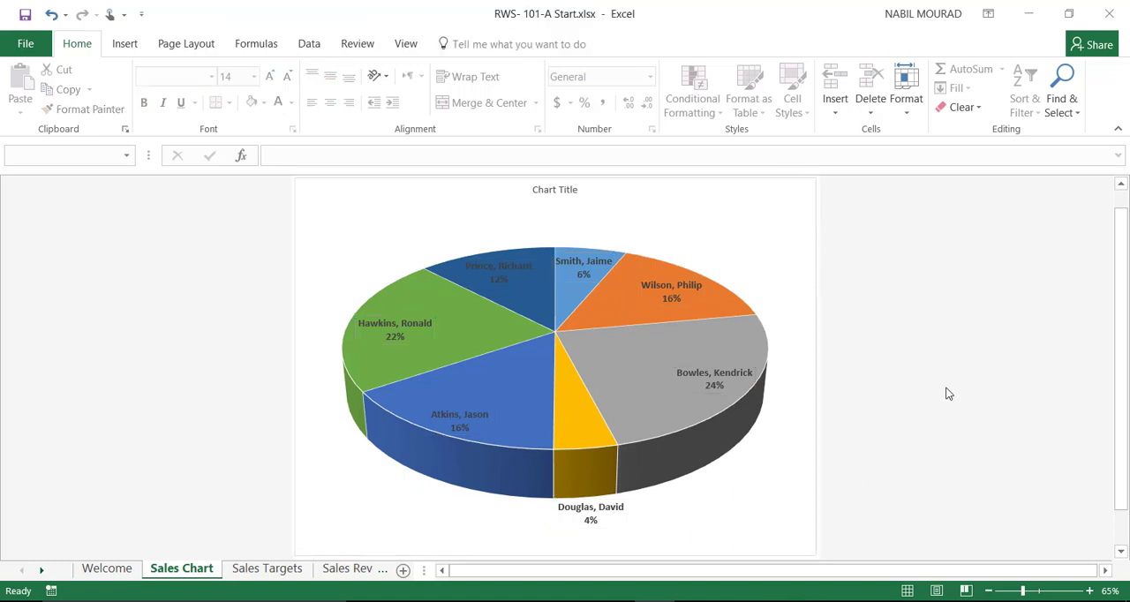
# Step: Pull the gray 24% slice slightly out of the pie to separate it from the others
pyautogui.click(582, 341)
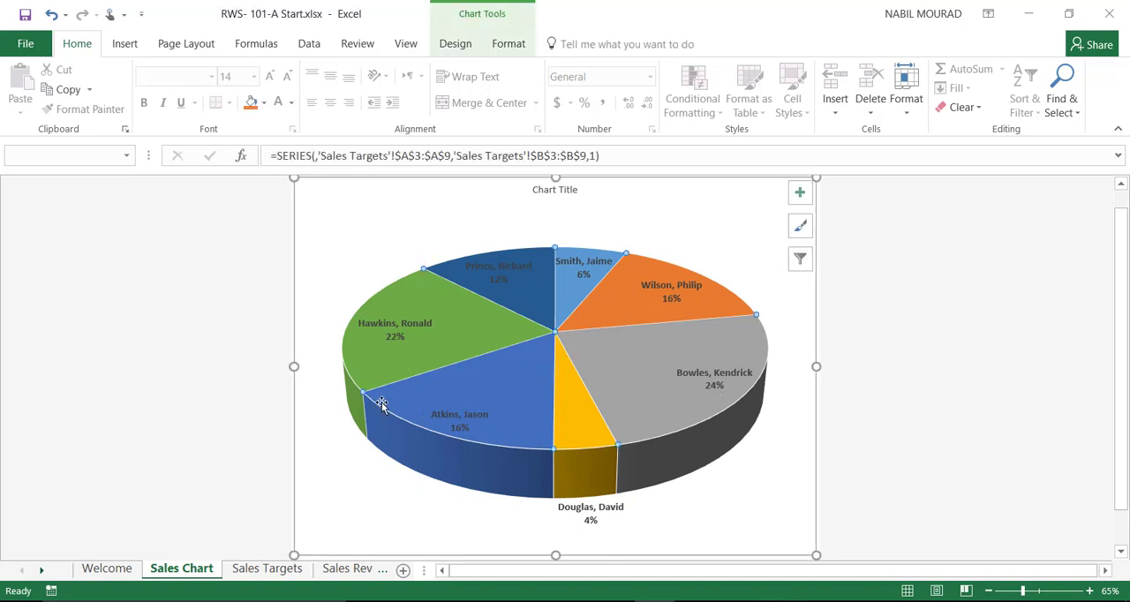
pyautogui.moveTo(641, 446)
pyautogui.moveTo(698, 399)
pyautogui.click(644, 360)
pyautogui.moveTo(627, 381)
pyautogui.moveTo(627, 381); pyautogui.dragTo(646, 387)
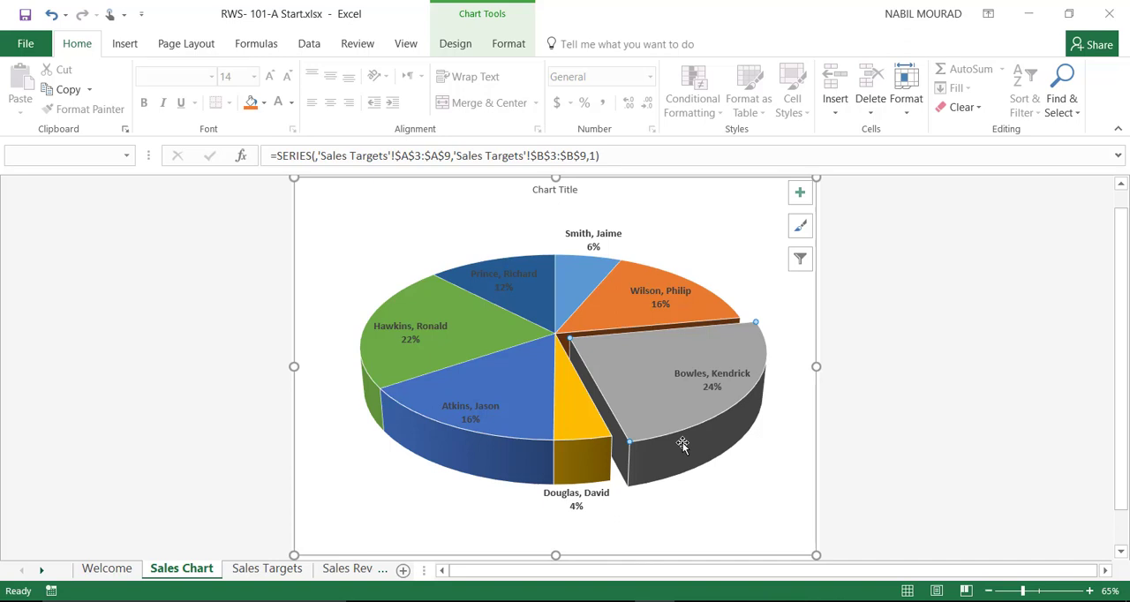
# Step: View the pie's data series options for first slice angle and pie explosion, leaving them as they are
pyautogui.rightClick(641, 374)
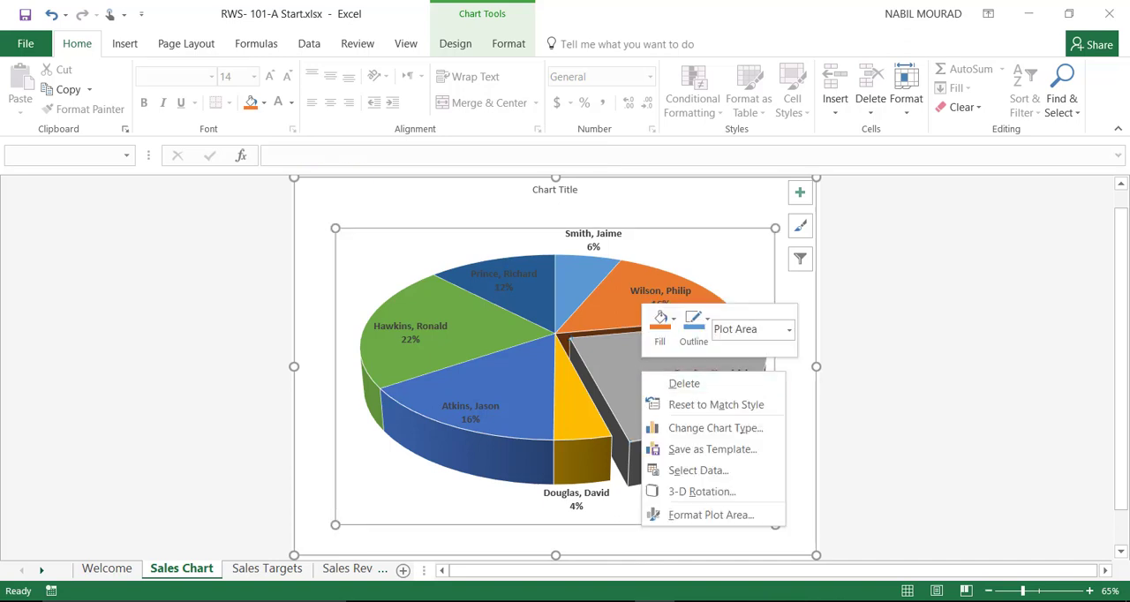
pyautogui.press('Escape')
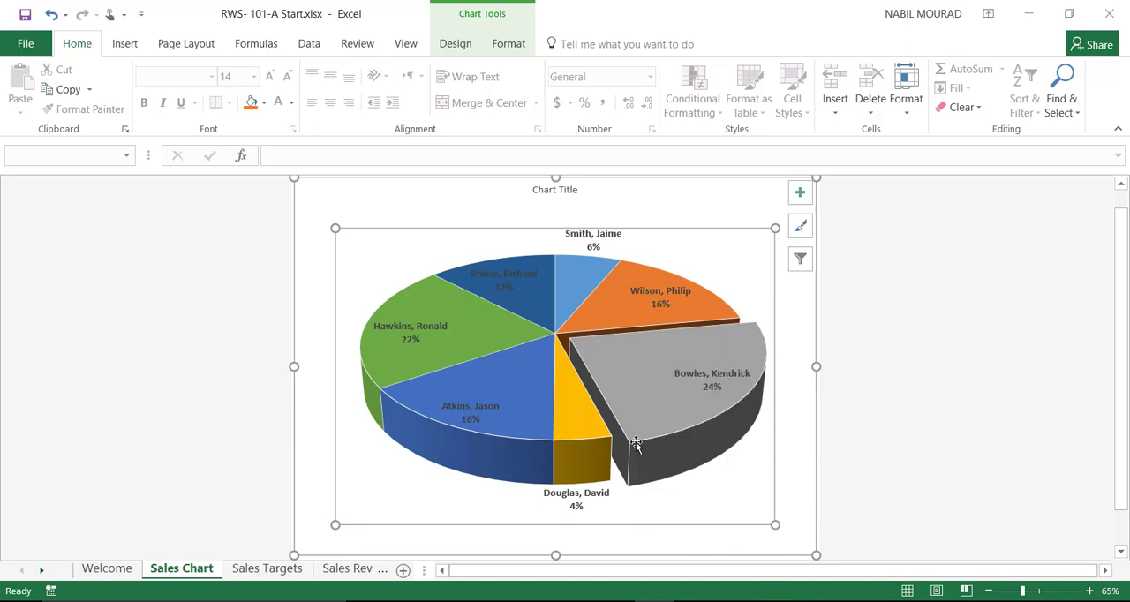
pyautogui.click(971, 446)
pyautogui.rightClick(558, 401)
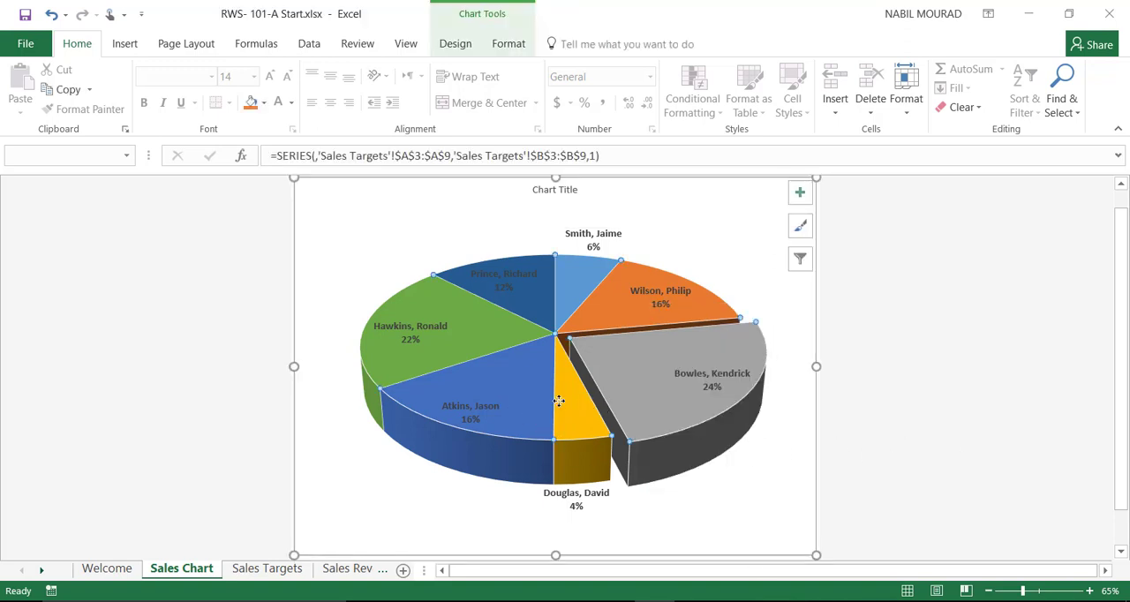
pyautogui.click(627, 565)
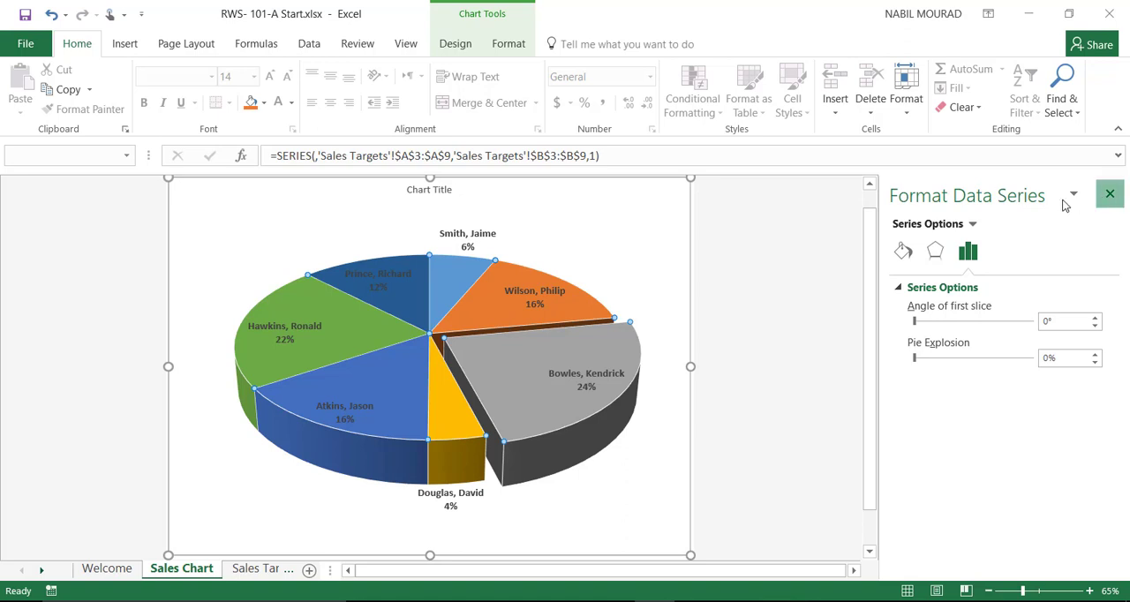
pyautogui.click(1110, 193)
# Step: Bold the header cells A1:C1 on the Sales Revenues sheet
pyautogui.click(309, 571)
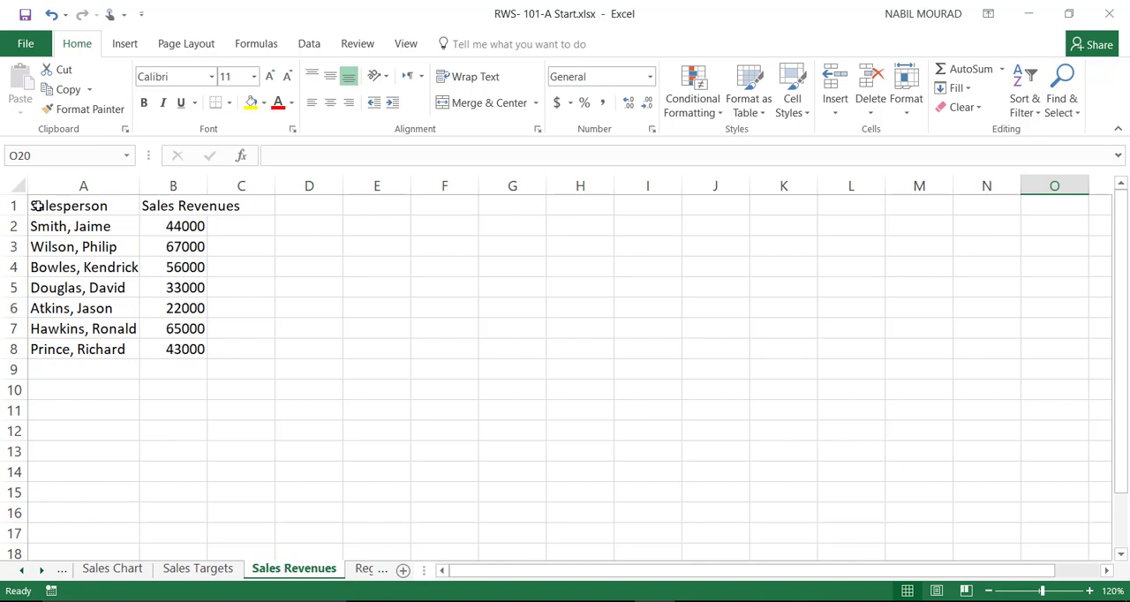
pyautogui.click(67, 205)
pyautogui.moveTo(66, 204); pyautogui.dragTo(209, 206)
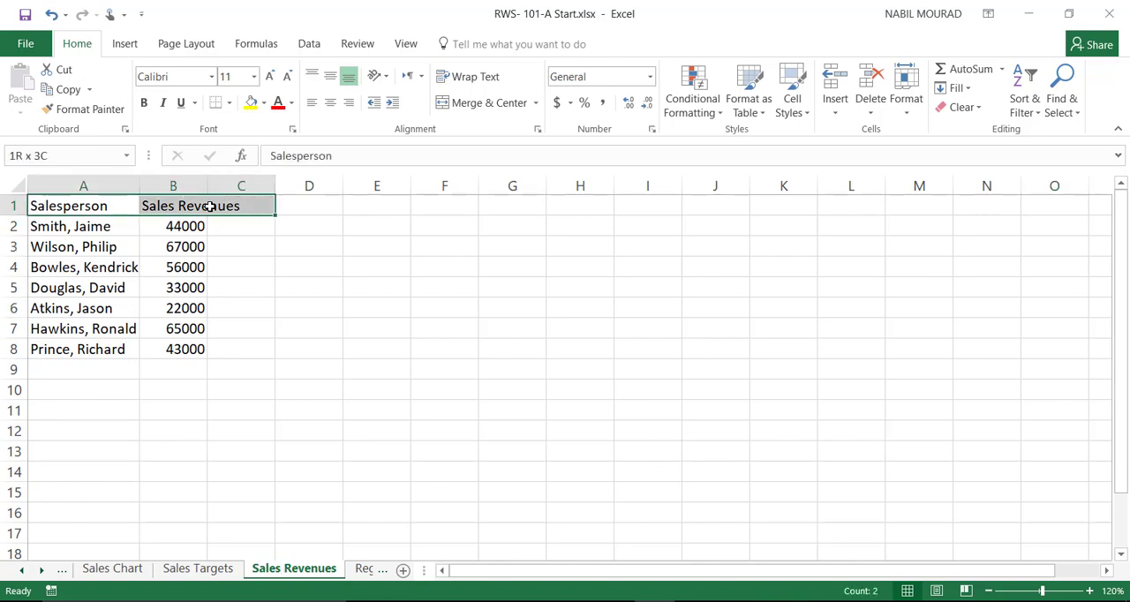
pyautogui.moveTo(209, 205); pyautogui.dragTo(235, 207)
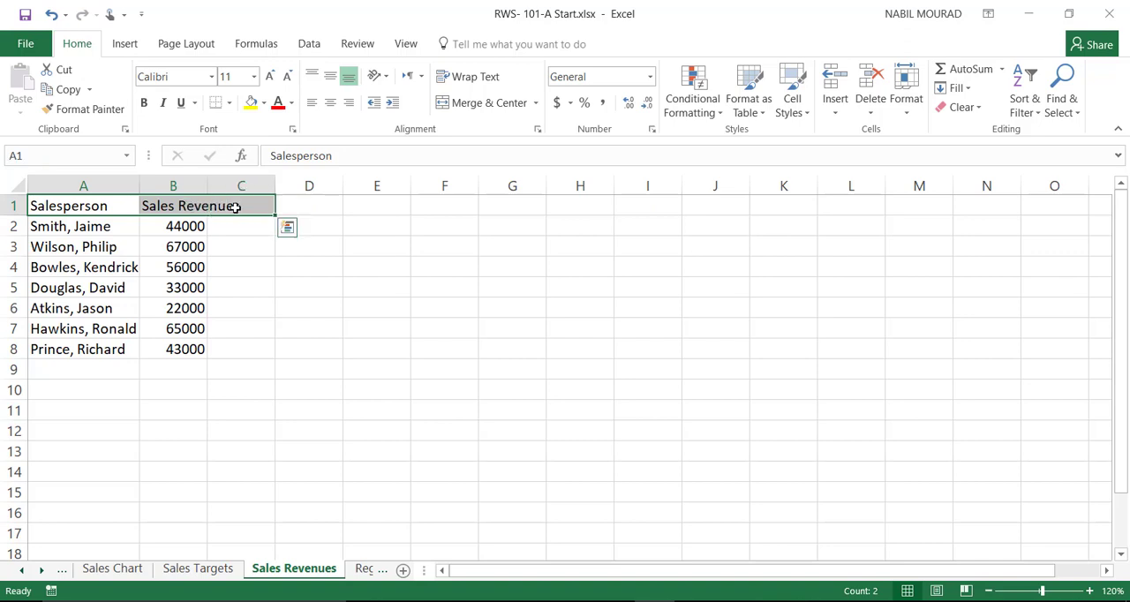
pyautogui.click(144, 104)
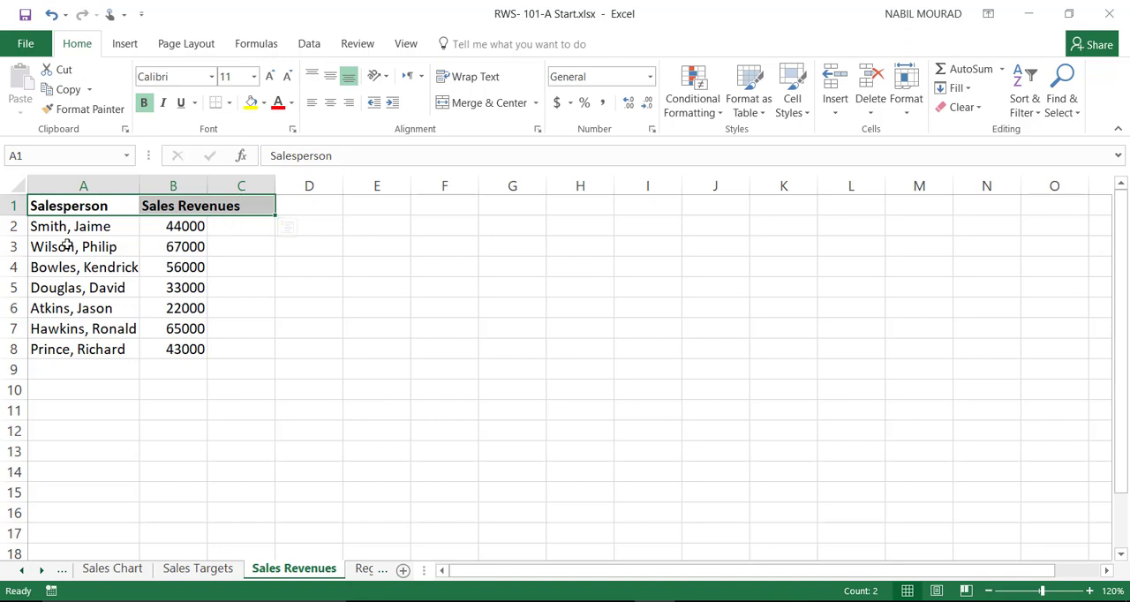
# Step: Format the sales revenues in B2:B8 as Currency with the $ symbol and 0 decimal places
pyautogui.moveTo(168, 226); pyautogui.dragTo(178, 347)
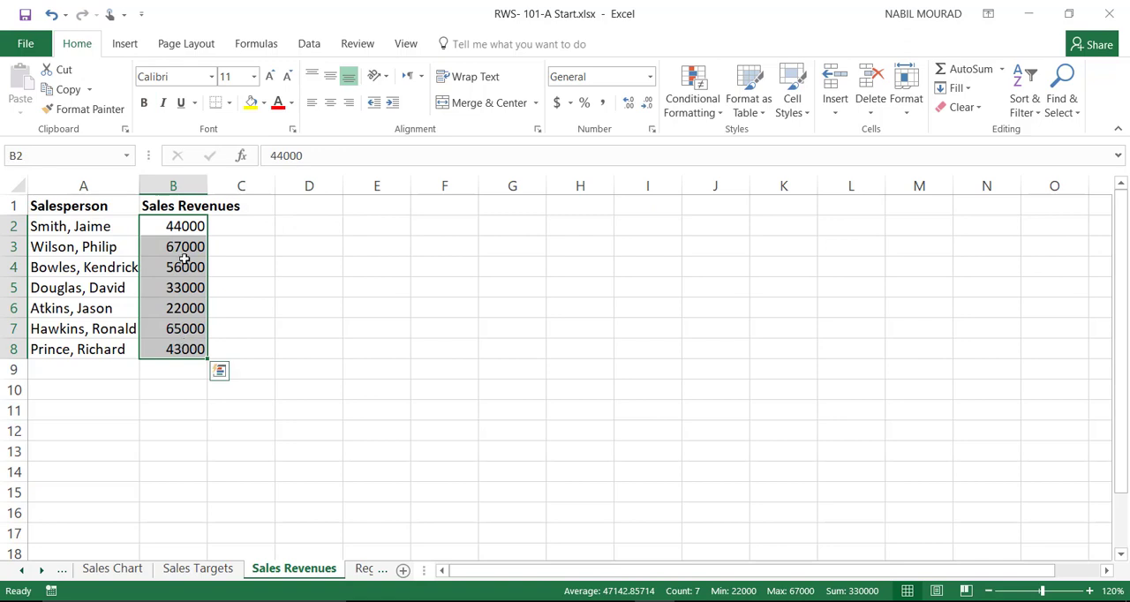
pyautogui.rightClick(173, 280)
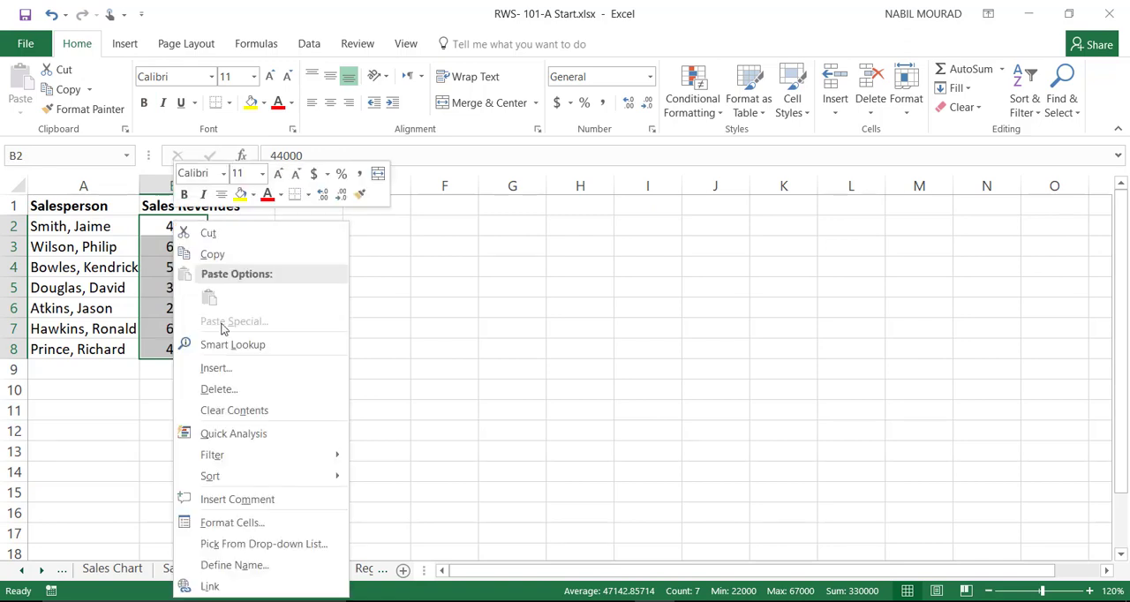
pyautogui.click(232, 523)
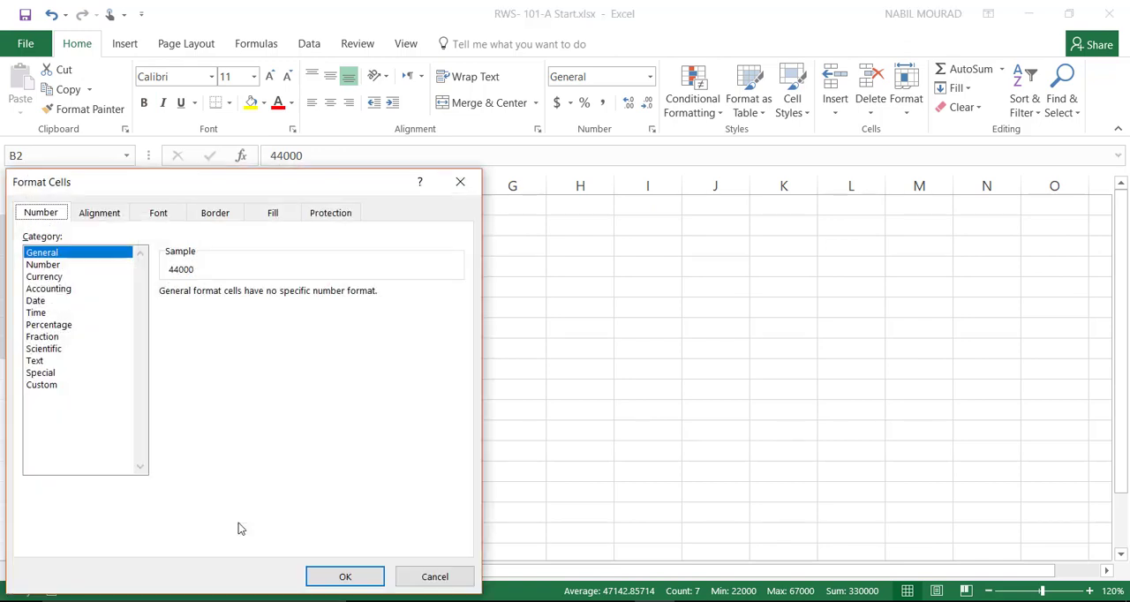
pyautogui.moveTo(259, 181); pyautogui.dragTo(475, 130)
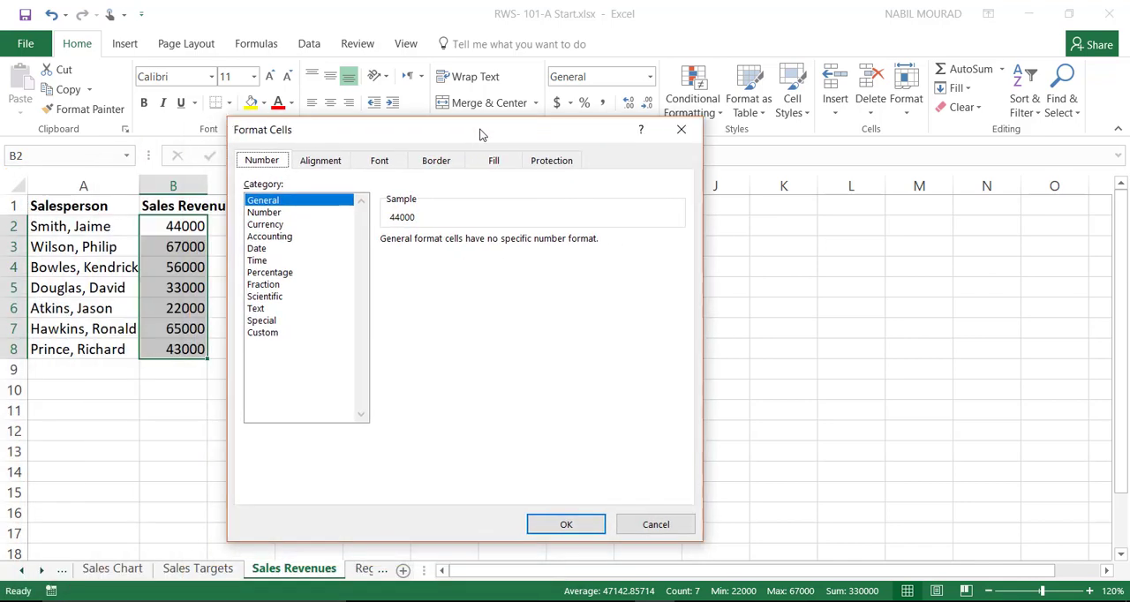
pyautogui.click(272, 226)
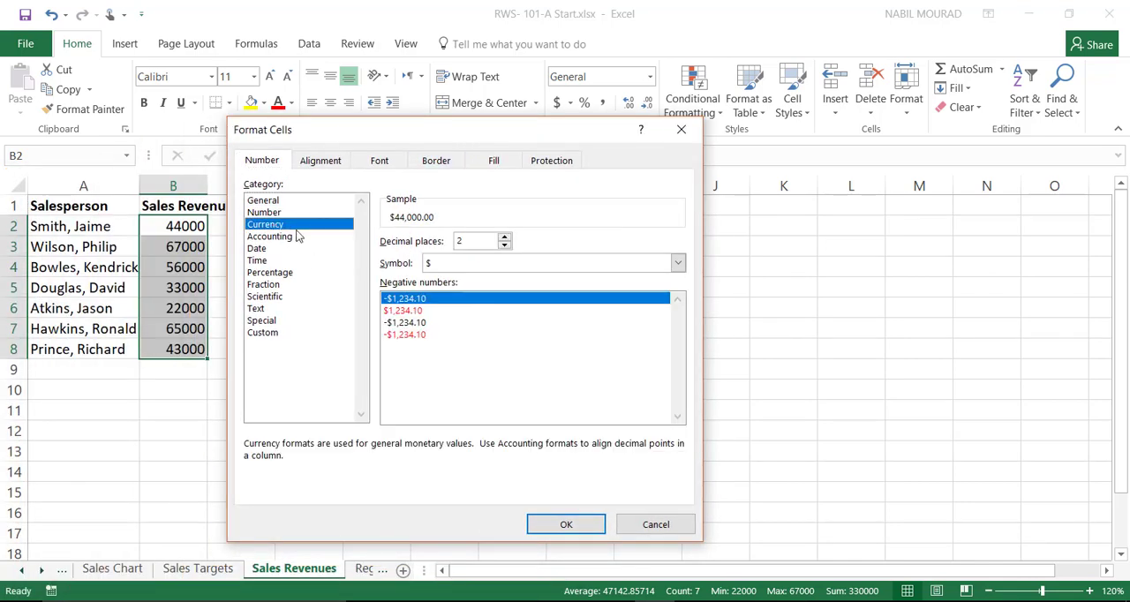
pyautogui.click(504, 245)
pyautogui.click(504, 246)
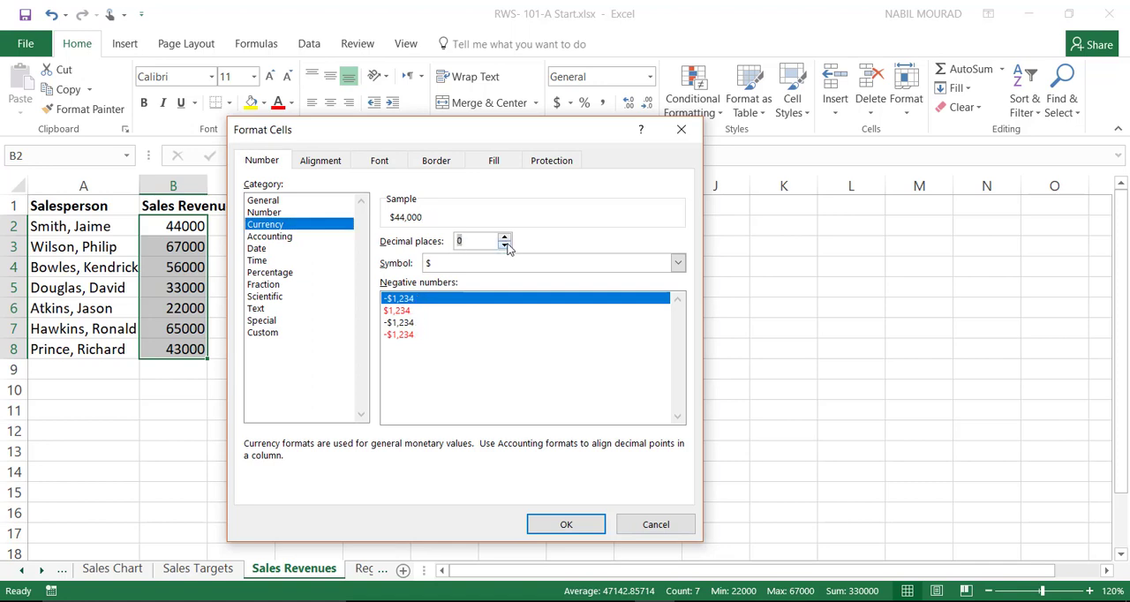
pyautogui.click(565, 524)
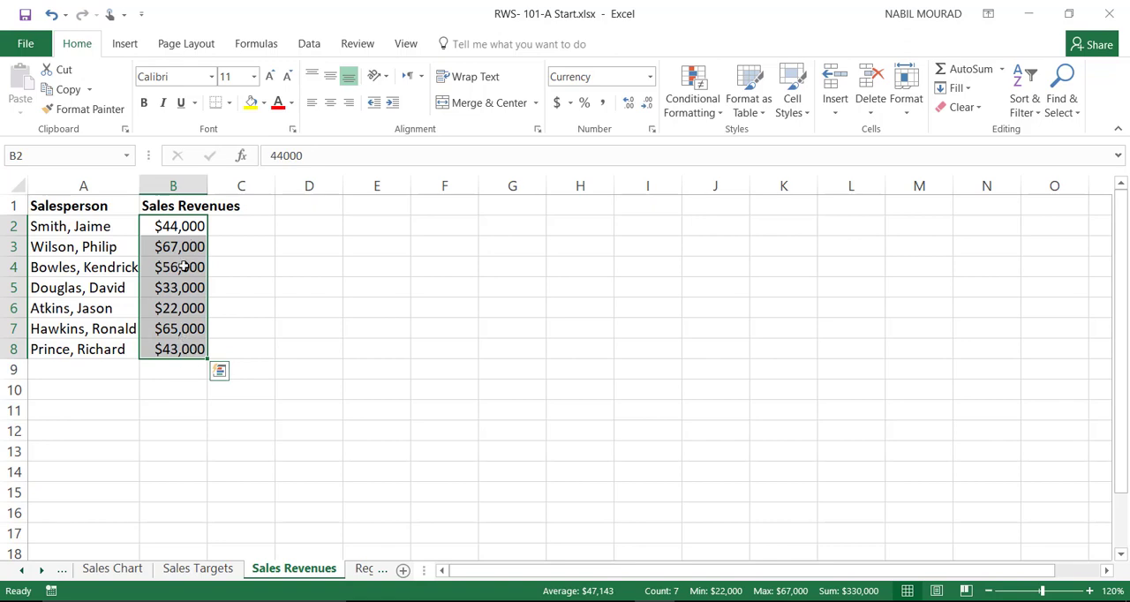
# Step: Set up a Top 10 Items conditional formatting rule on B2:B8 for the top 3 values
pyautogui.click(722, 117)
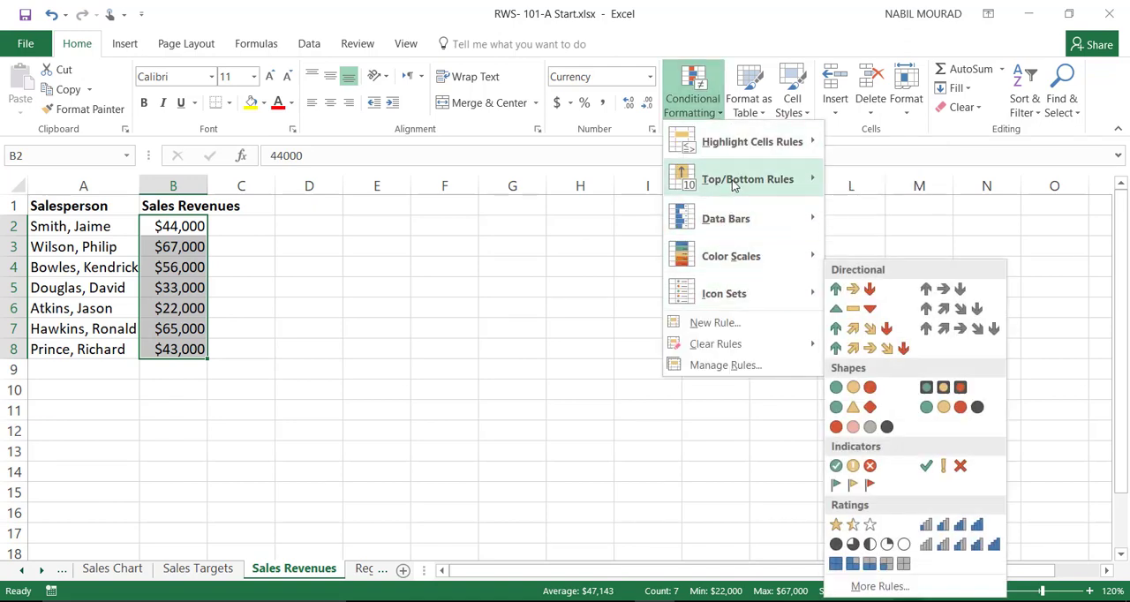
pyautogui.moveTo(733, 184)
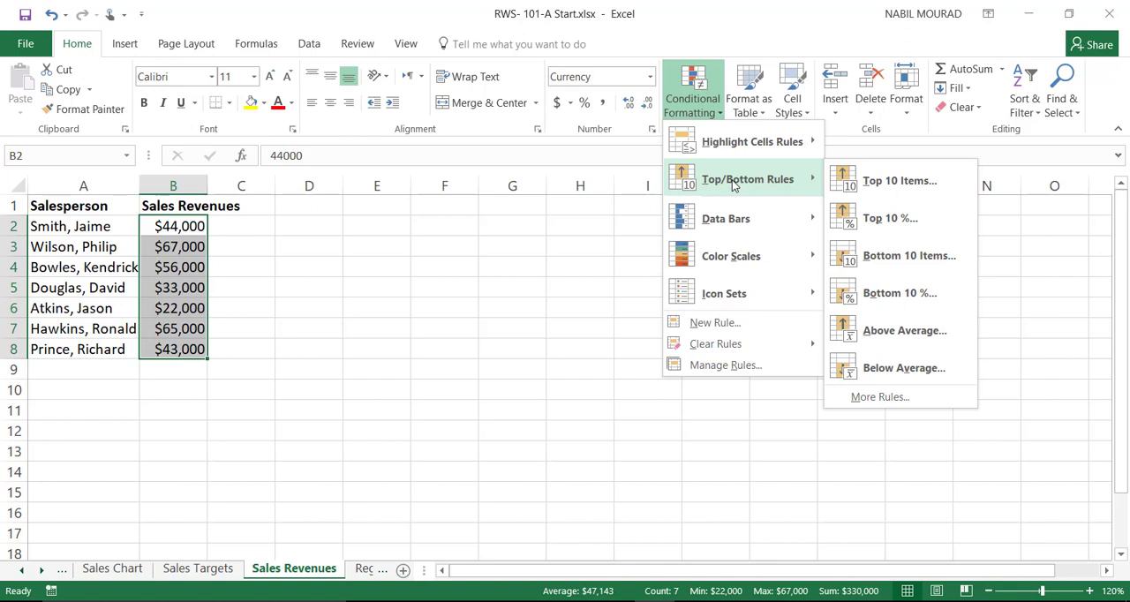
pyautogui.click(895, 183)
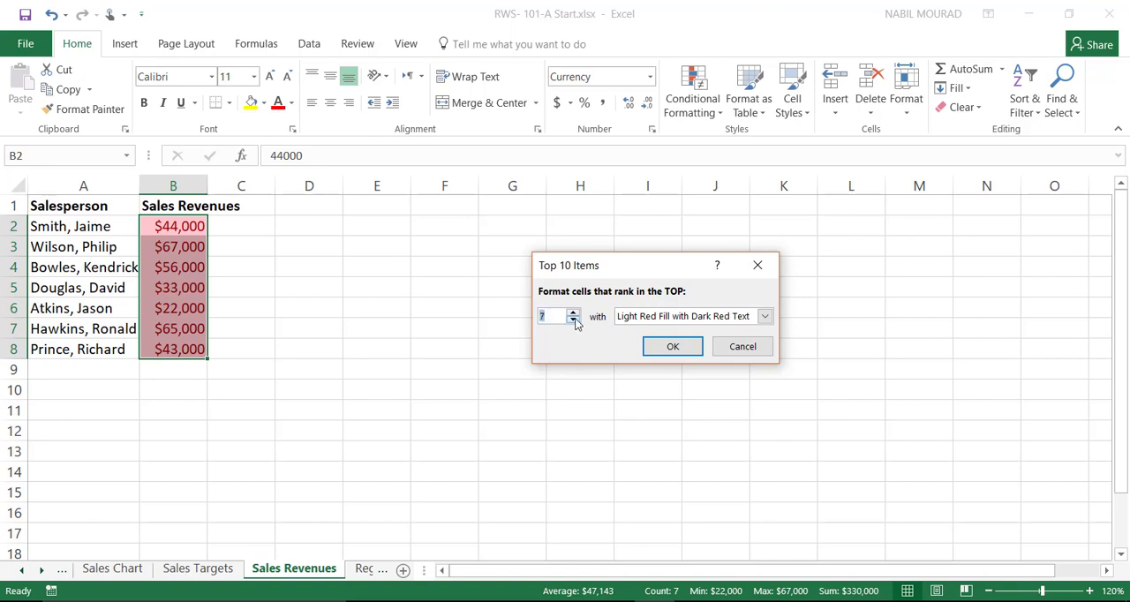
pyautogui.click(573, 321)
pyautogui.click(574, 321)
pyautogui.click(574, 321)
pyautogui.click(573, 321)
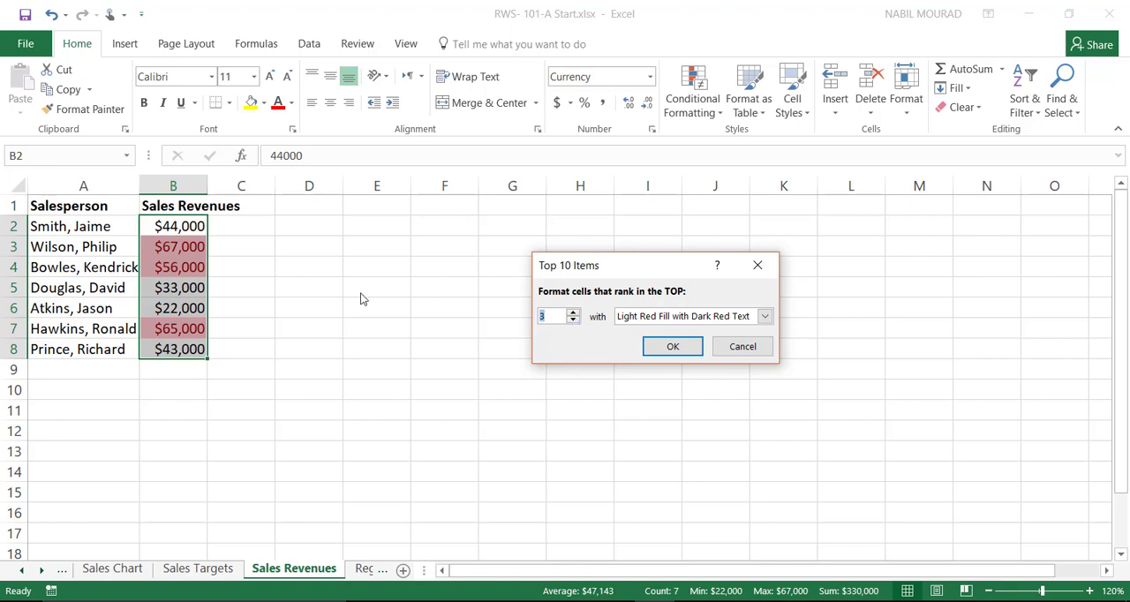
# Step: Try the green fill and red border formats, and apply the top 3 rule with Light Red Fill with Dark Red Text
pyautogui.click(767, 316)
pyautogui.click(680, 357)
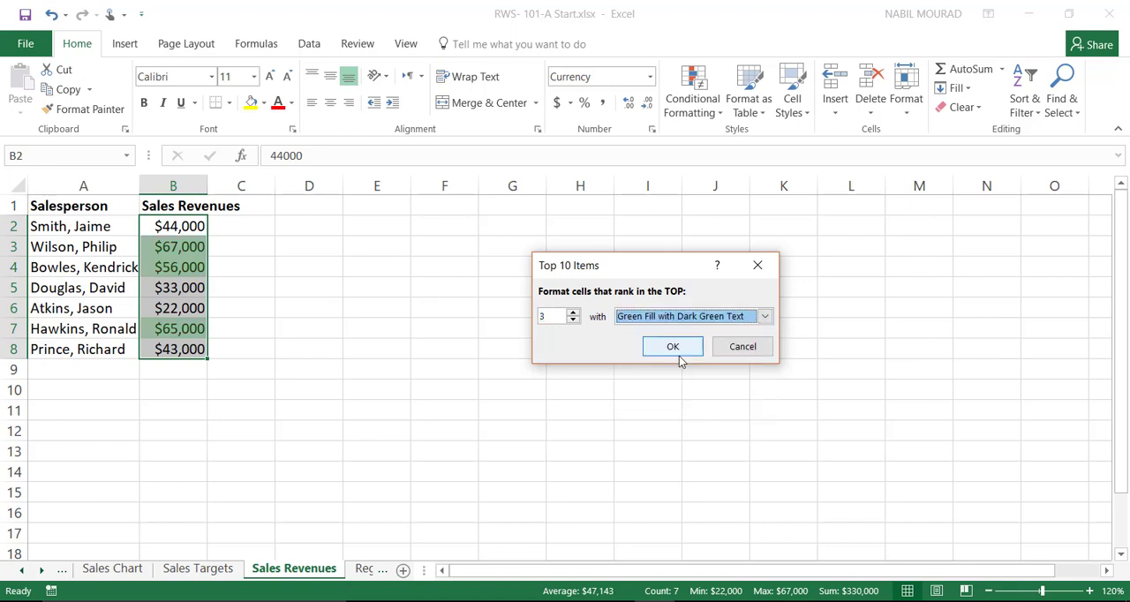
pyautogui.click(766, 318)
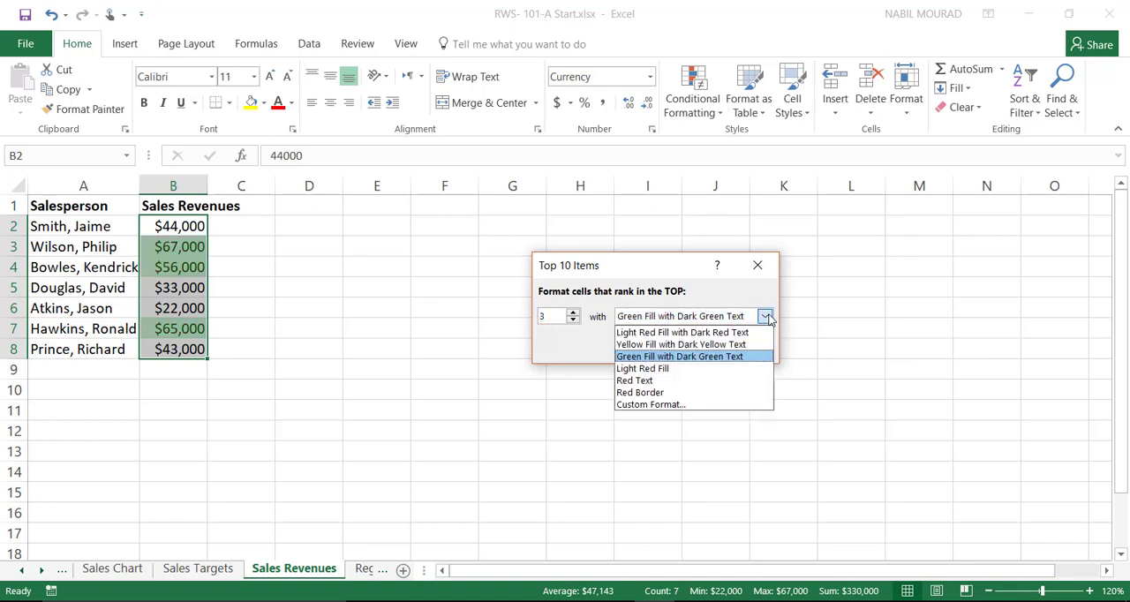
pyautogui.click(650, 392)
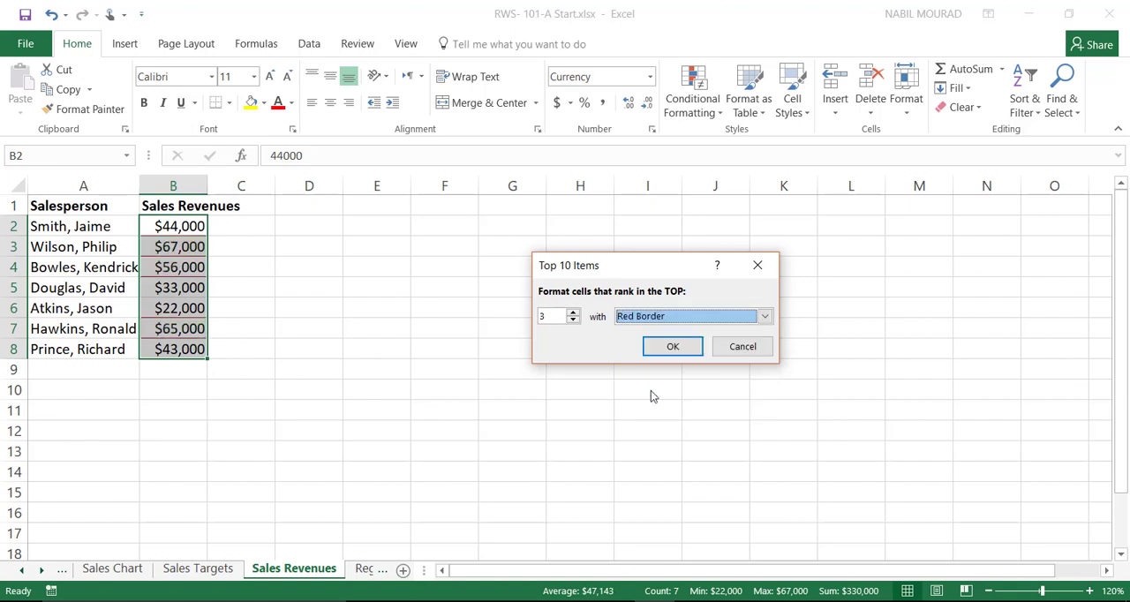
pyautogui.click(766, 318)
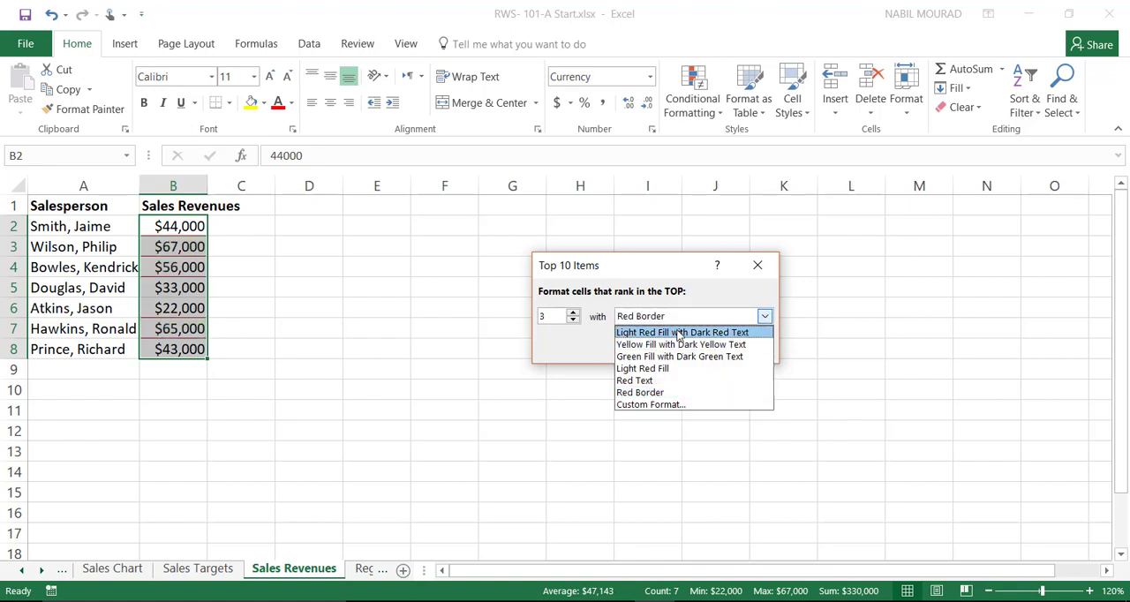
pyautogui.click(679, 333)
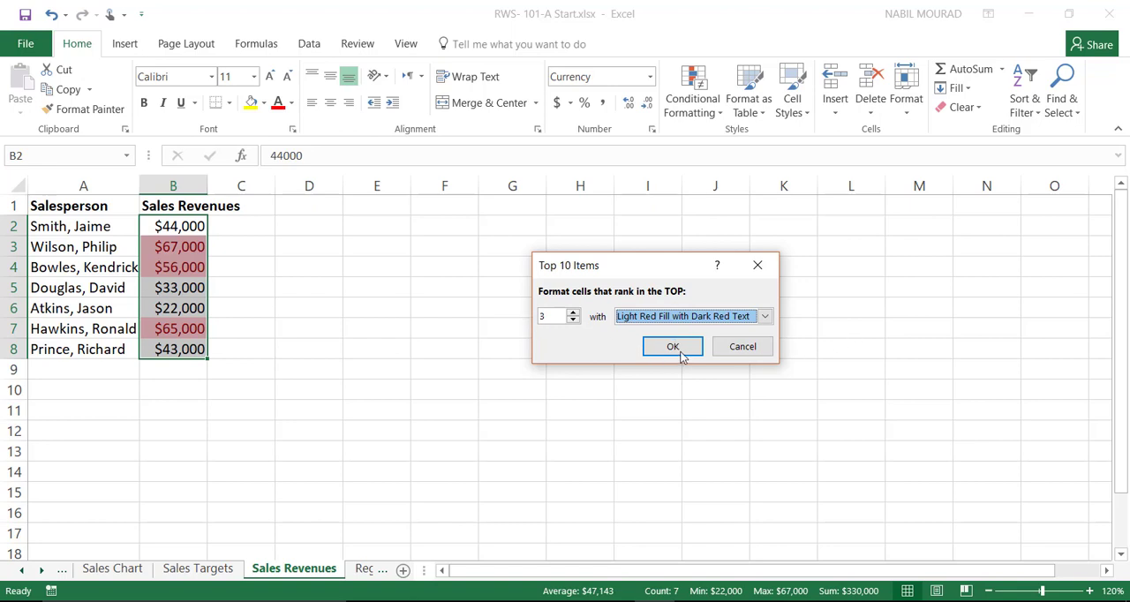
pyautogui.click(673, 347)
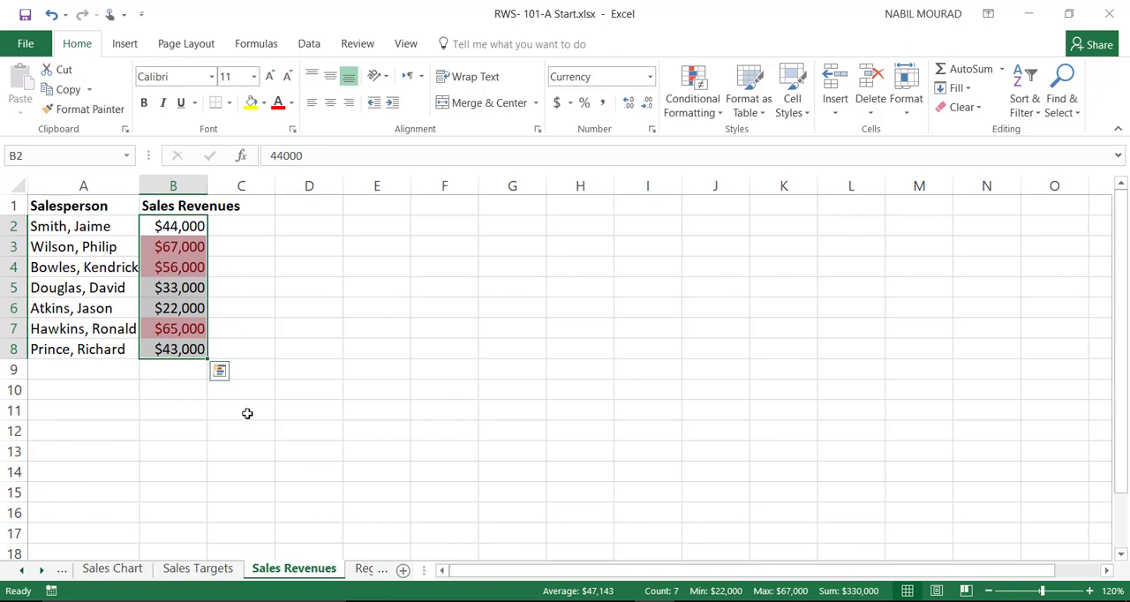
# Step: Enter "% of Total" as the column header in C1
pyautogui.click(245, 206)
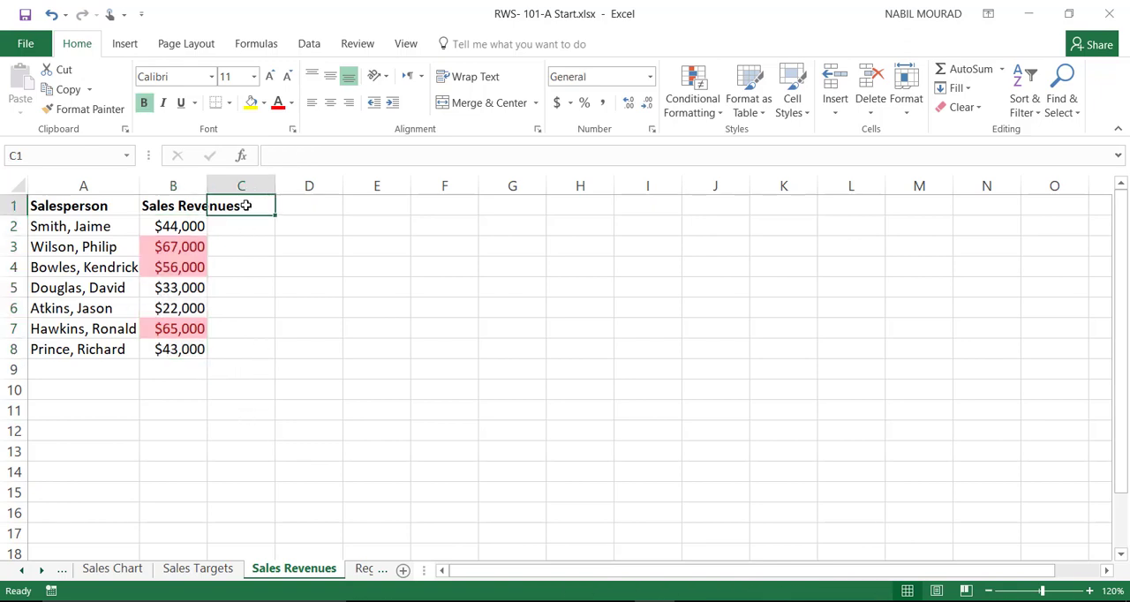
pyautogui.write('%')
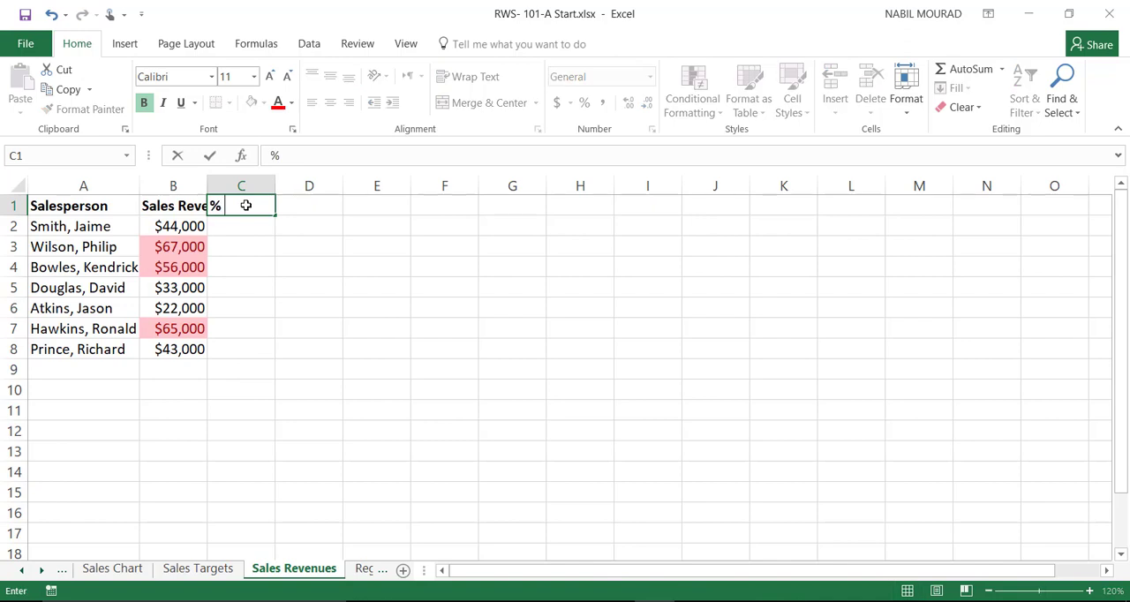
pyautogui.write(' of Total')
pyautogui.press('Return')
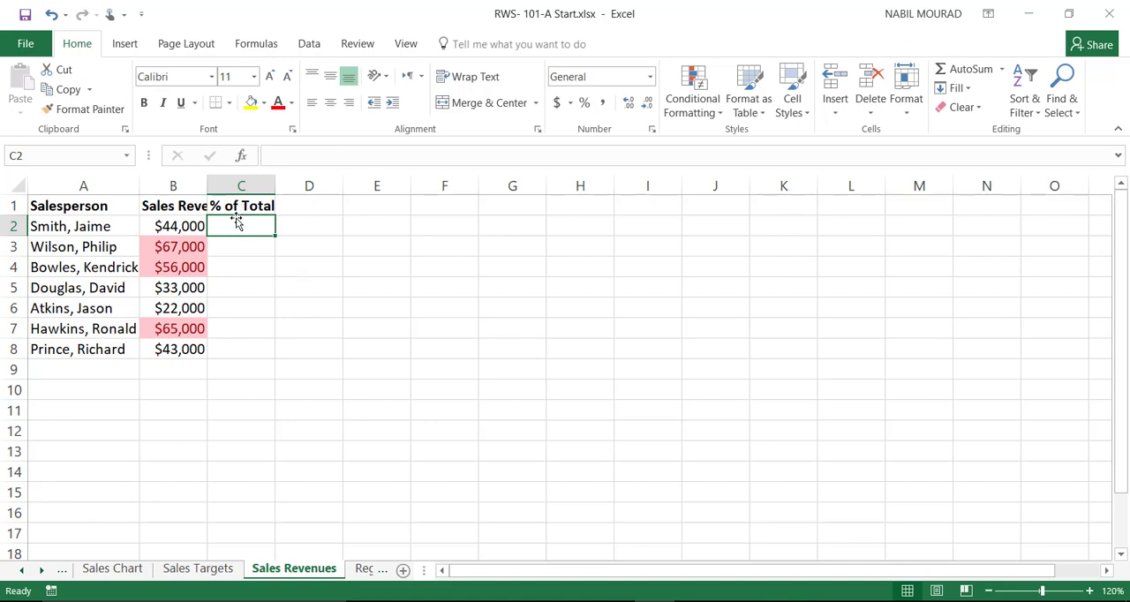
# Step: Label the row below the salespeople "Total" in A9 and make it bold
pyautogui.click(60, 371)
pyautogui.write('Total')
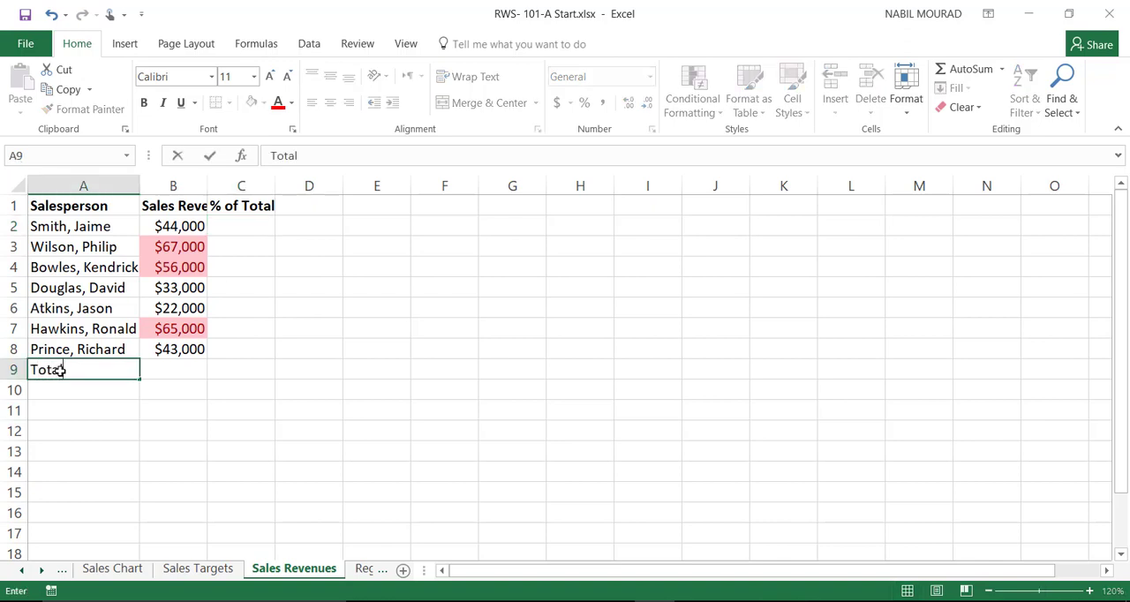
pyautogui.click(60, 370)
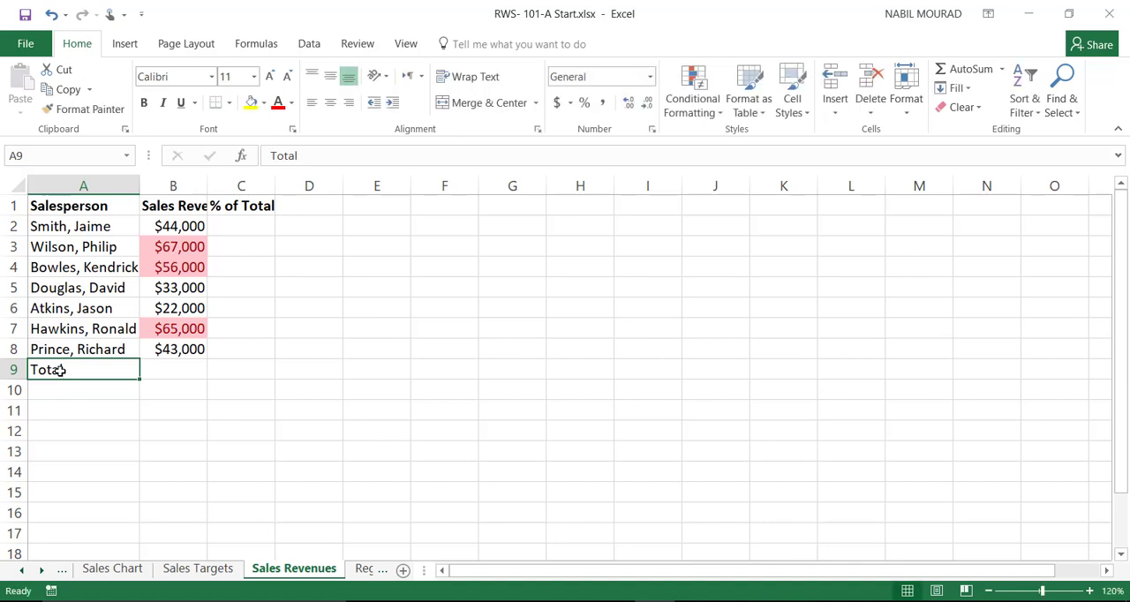
pyautogui.click(144, 102)
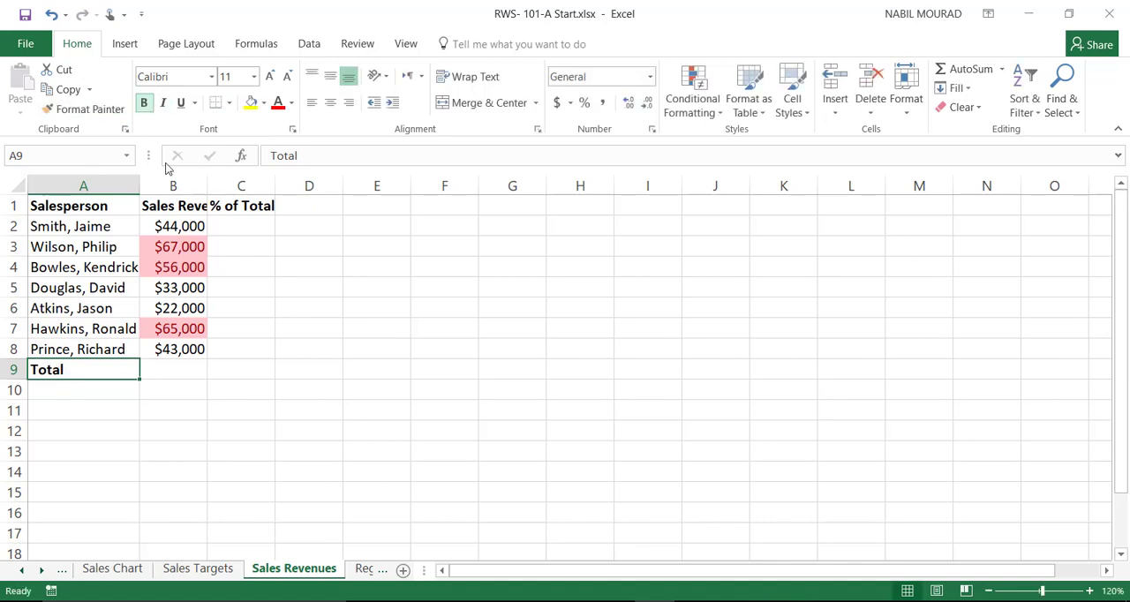
# Step: Total the sales revenues in B9 with AutoSum over B2:B8
pyautogui.click(179, 369)
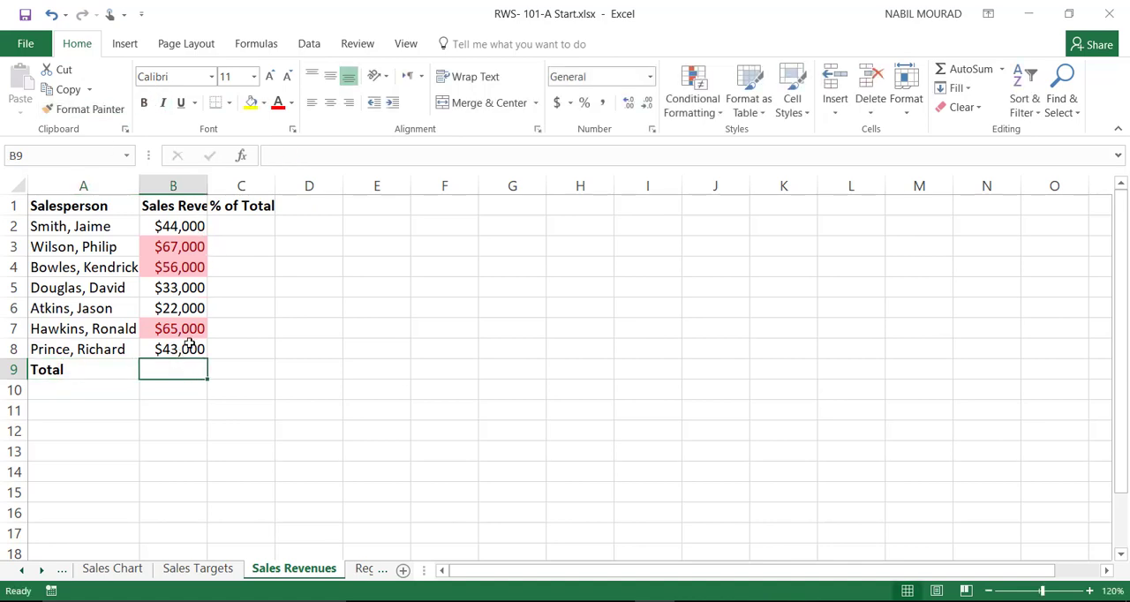
pyautogui.click(976, 71)
pyautogui.click(979, 73)
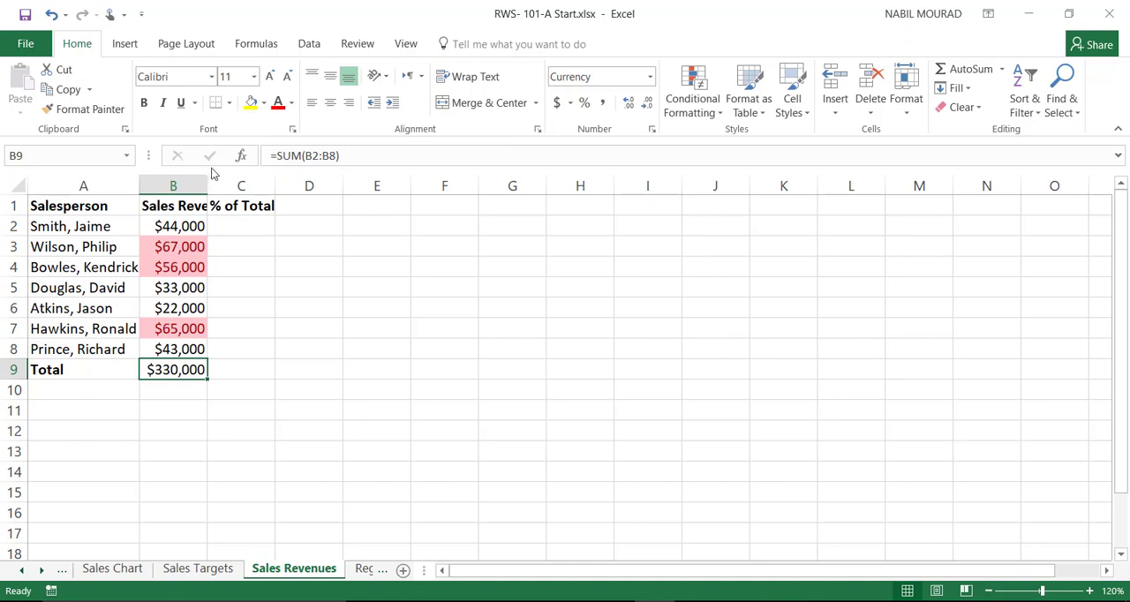
# Step: Widen column B to make room for its header and bold the total in B9
pyautogui.moveTo(206, 184); pyautogui.dragTo(236, 176)
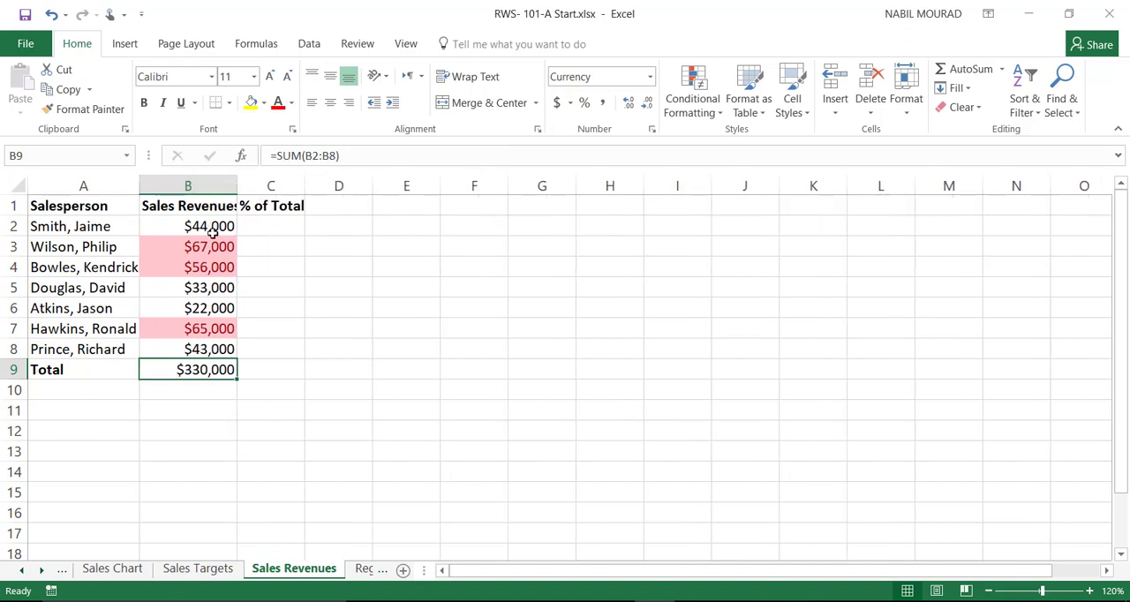
pyautogui.click(143, 102)
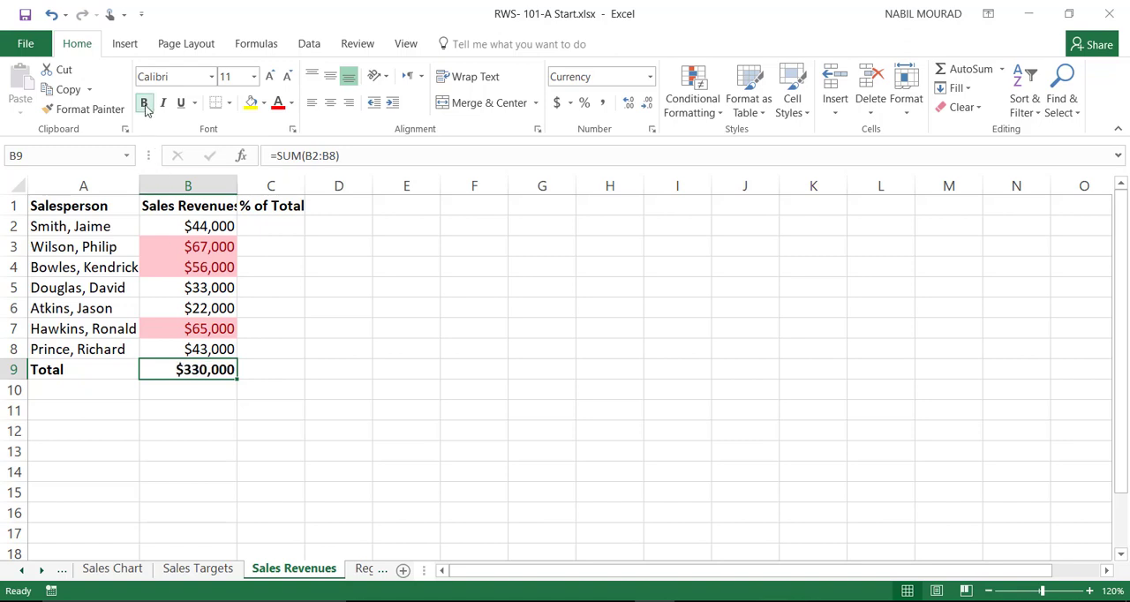
# Step: Calculate the first salesperson's share of the total in C2 with =B2/$B$9, keeping C2 selected
pyautogui.click(274, 225)
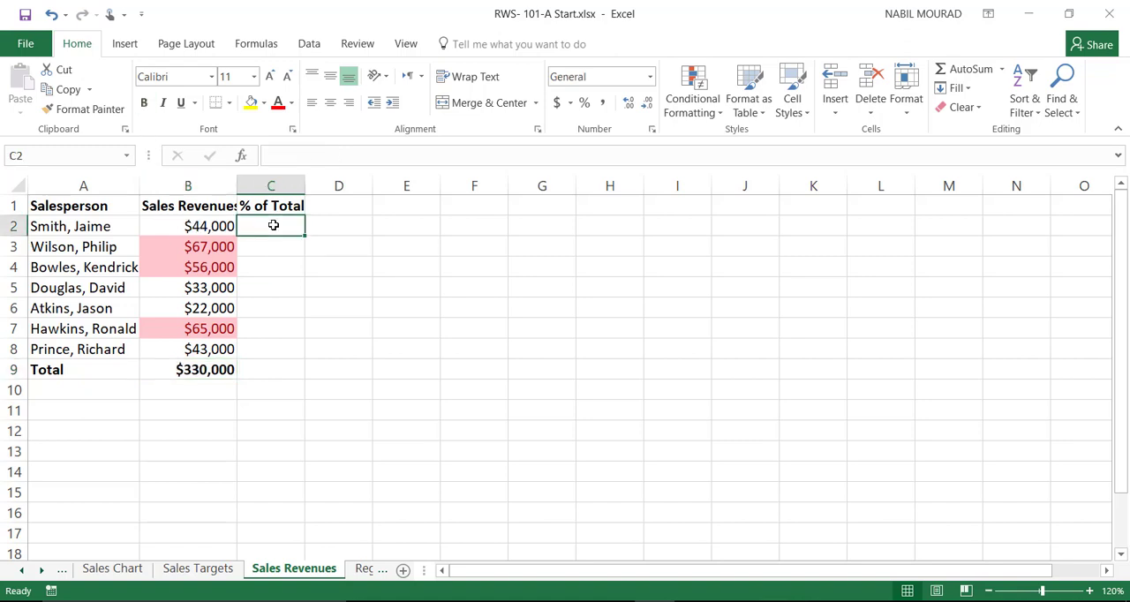
pyautogui.write('=')
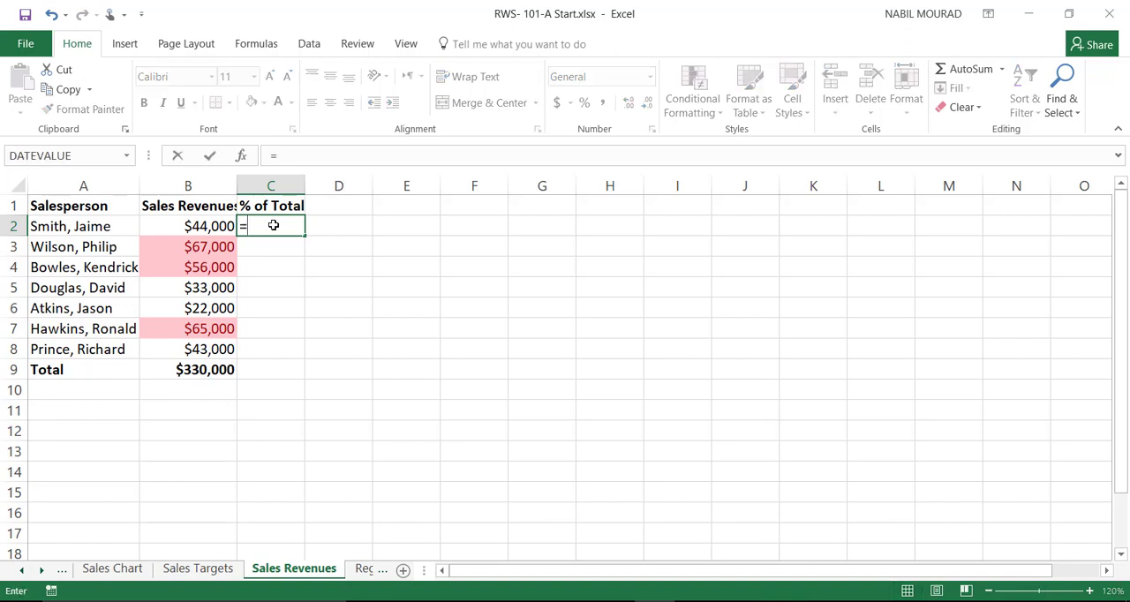
pyautogui.click(208, 227)
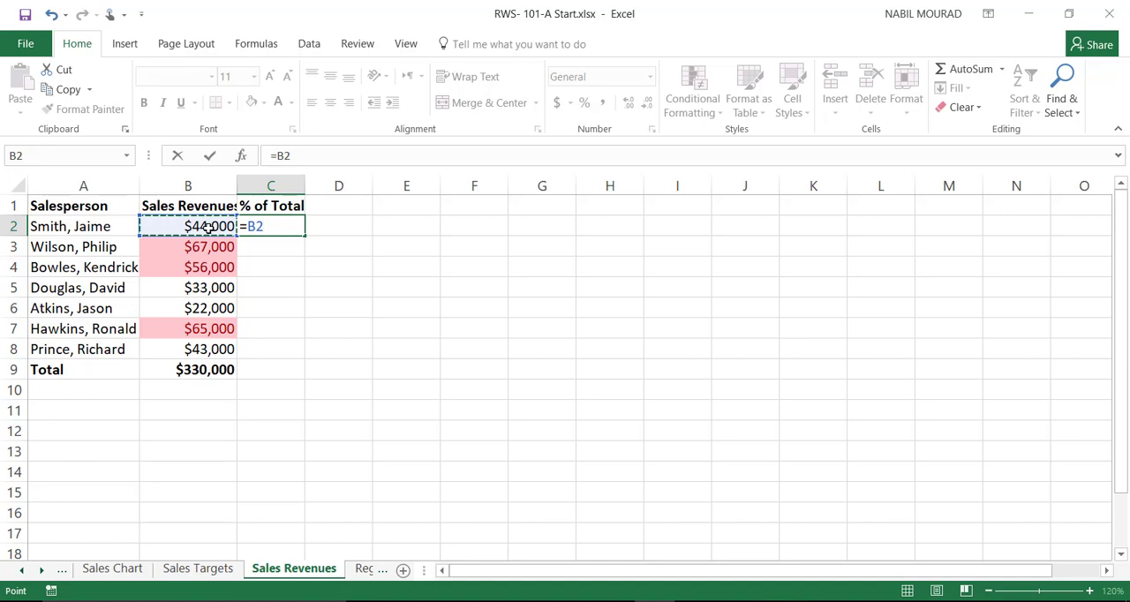
pyautogui.write('/')
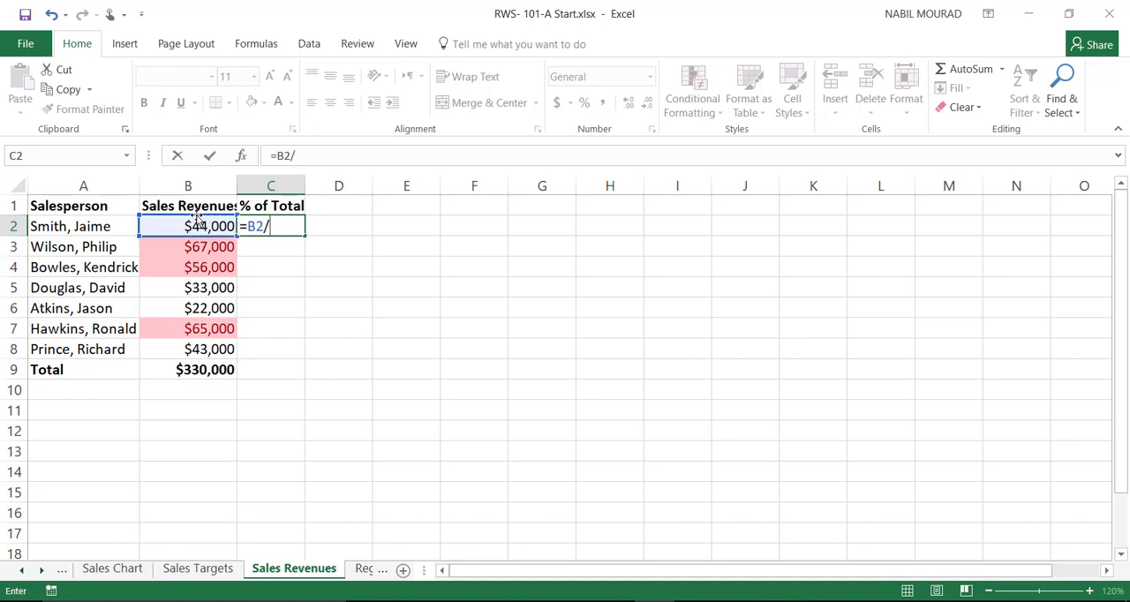
pyautogui.click(181, 372)
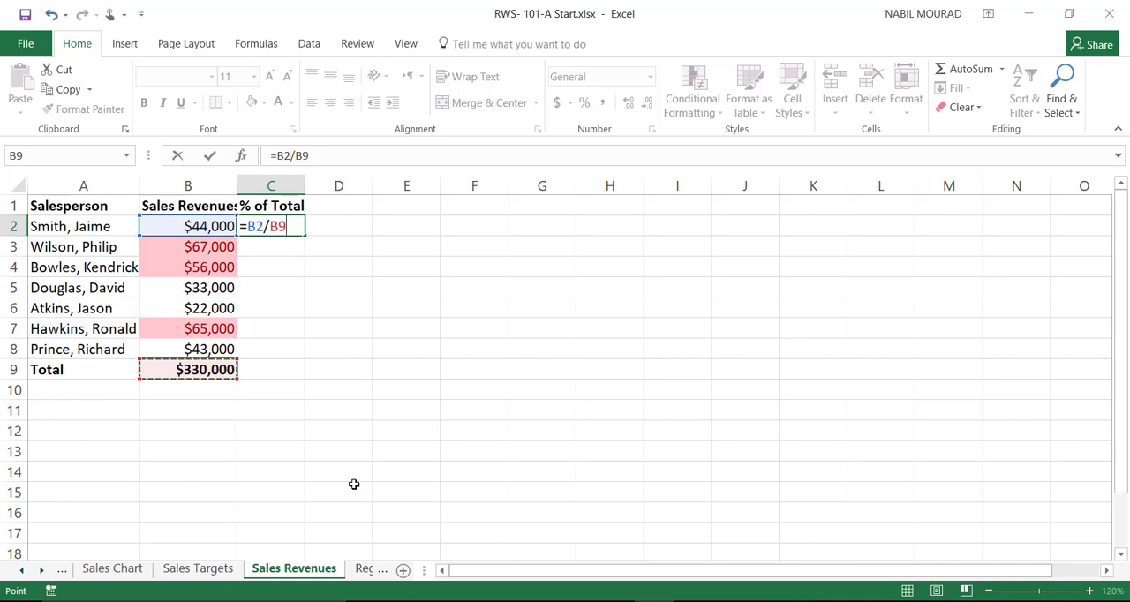
pyautogui.press('F4')
pyautogui.hotkey('ctrl', 'Return')
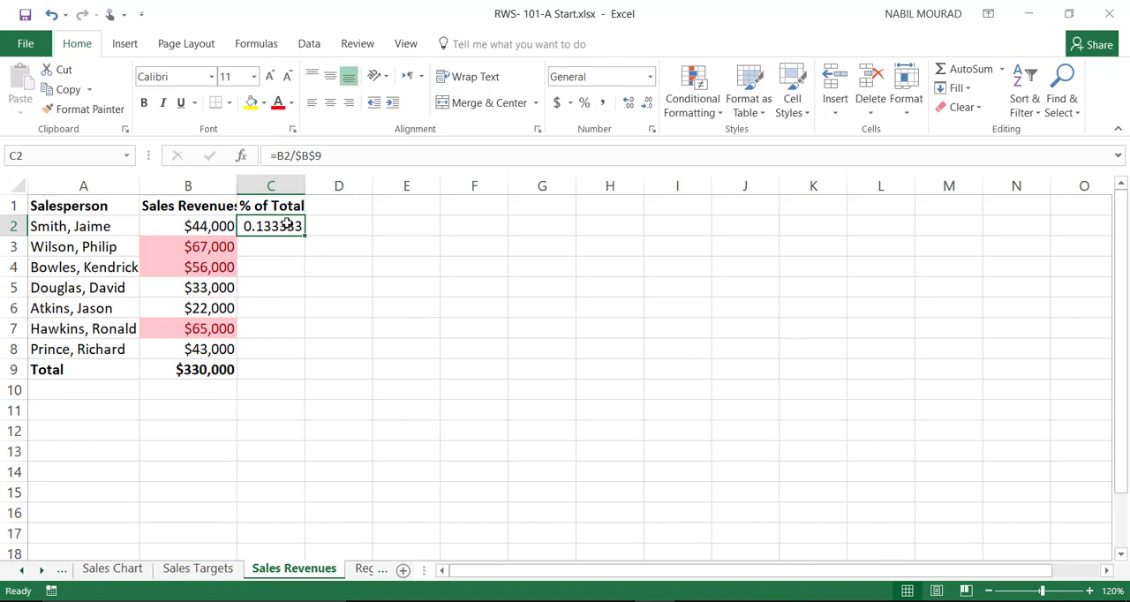
# Step: Format C2 as a percentage with one decimal place and fill the formula down through C8
pyautogui.click(584, 102)
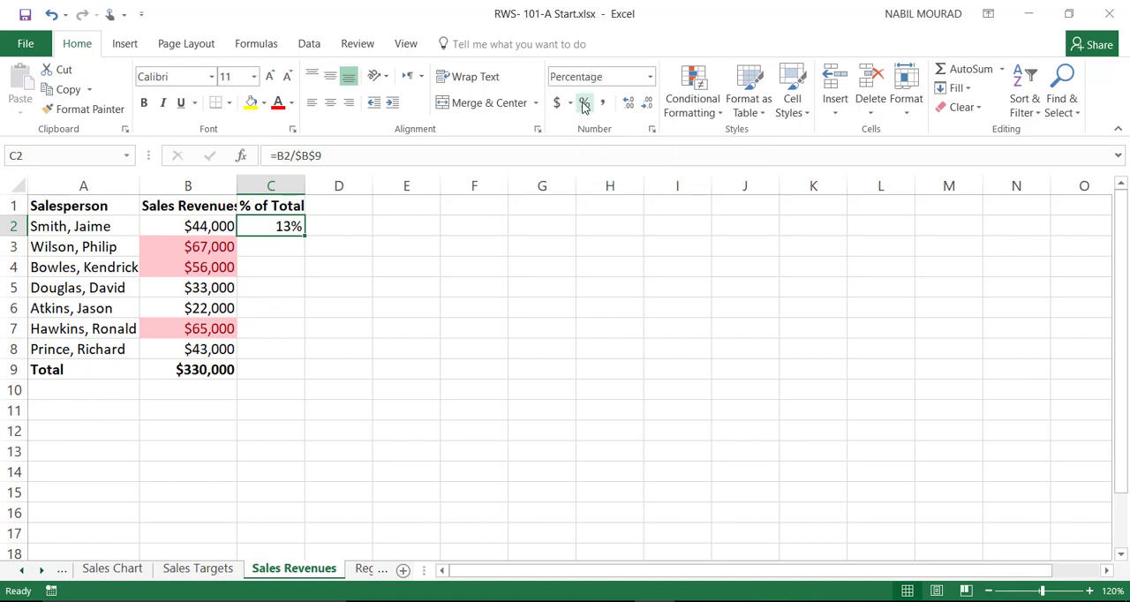
pyautogui.click(629, 104)
pyautogui.moveTo(304, 234); pyautogui.dragTo(295, 353)
# Step: Change the sales revenue in B4 to 15000
pyautogui.click(177, 263)
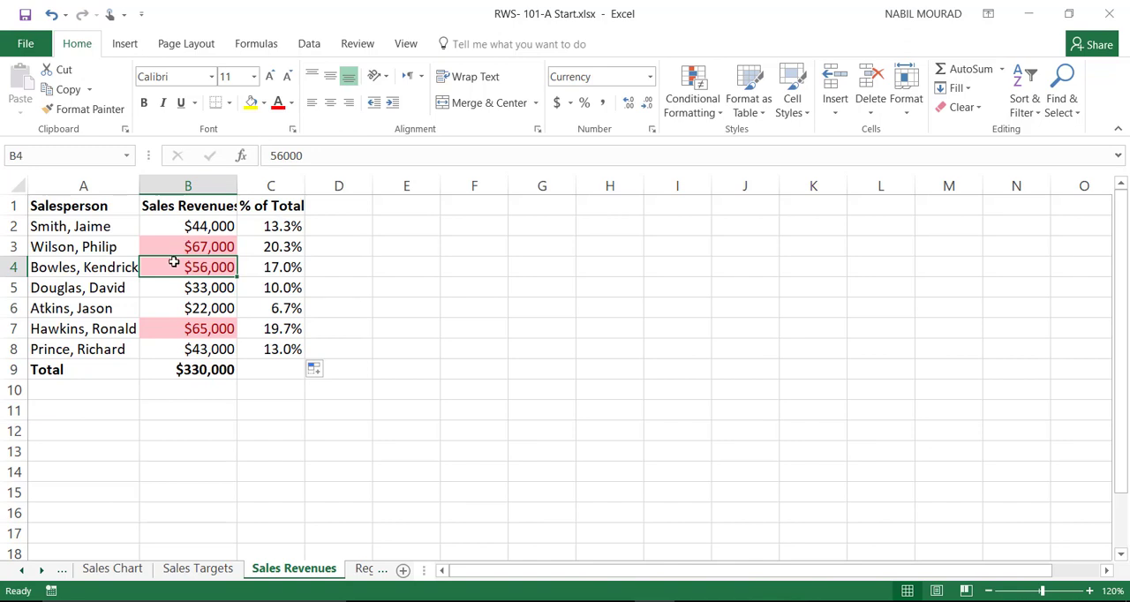
pyautogui.write('15000')
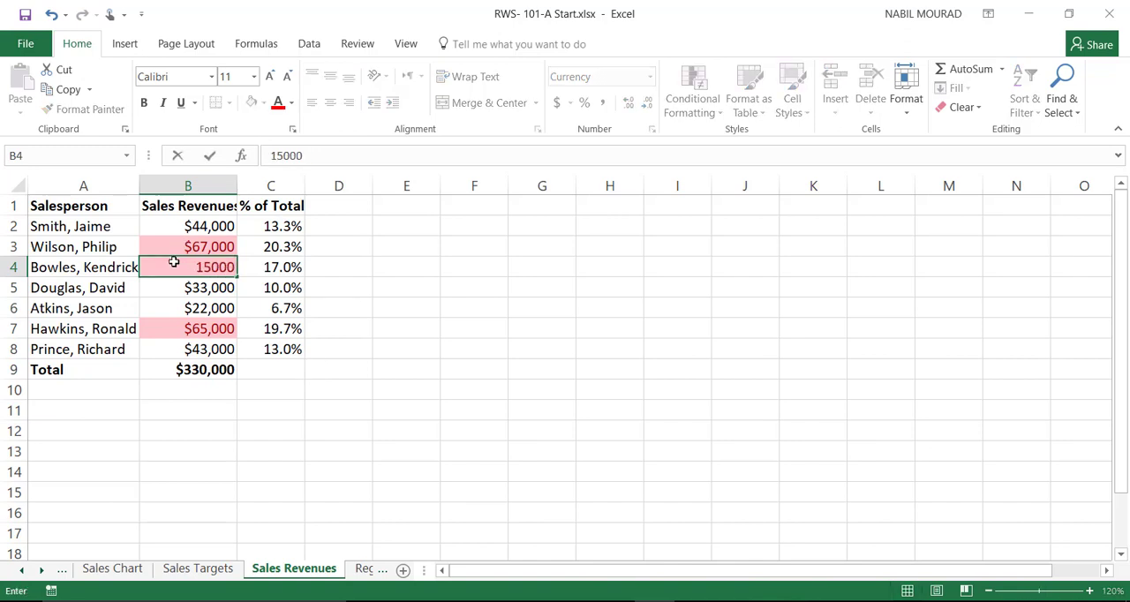
pyautogui.press('Return')
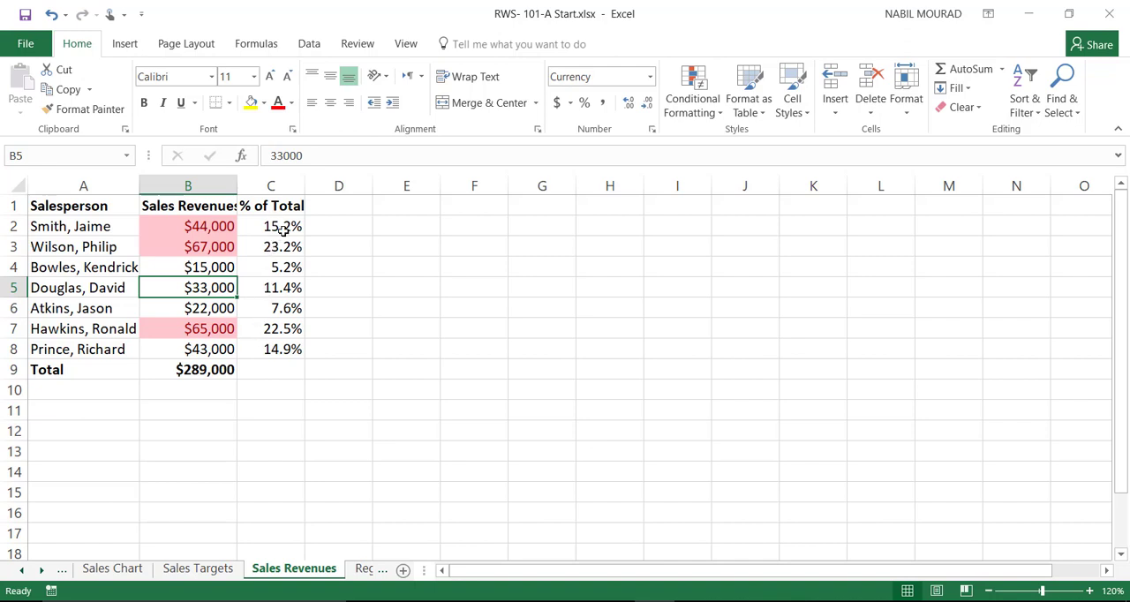
# Step: Widen column C to more than three times its width and add solid fill Blue Data Bars to C2:C8
pyautogui.moveTo(301, 186); pyautogui.dragTo(461, 176)
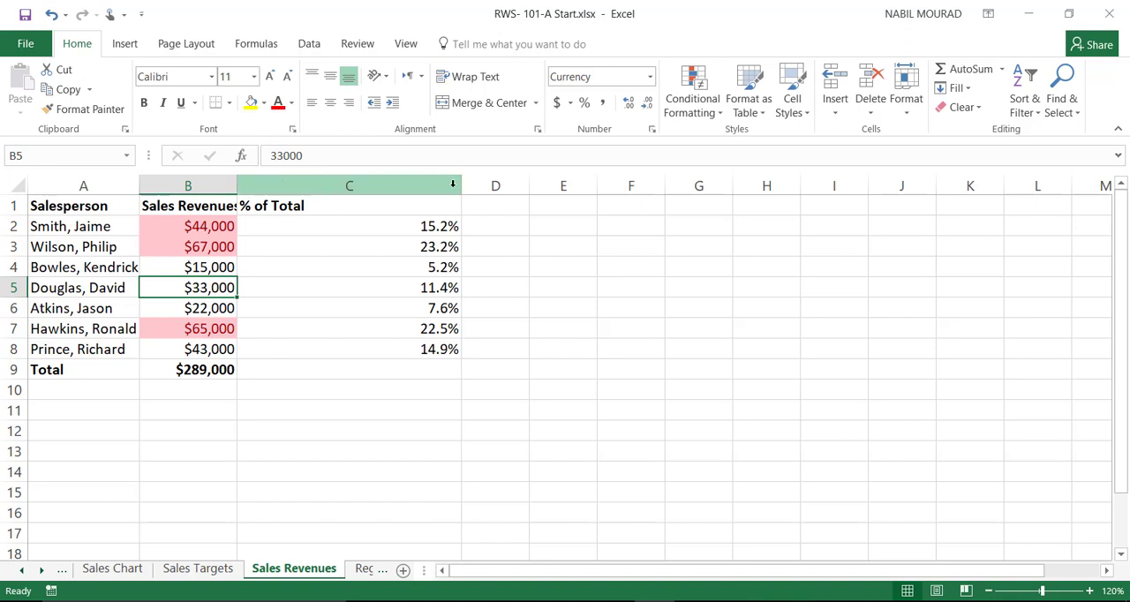
pyautogui.moveTo(356, 227); pyautogui.dragTo(363, 343)
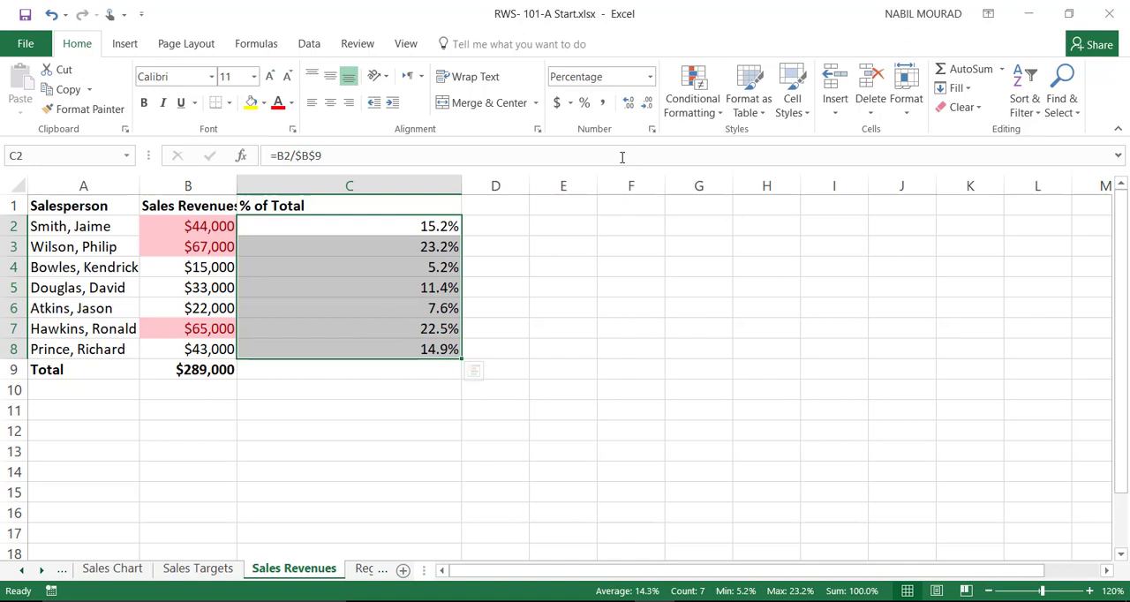
pyautogui.click(722, 116)
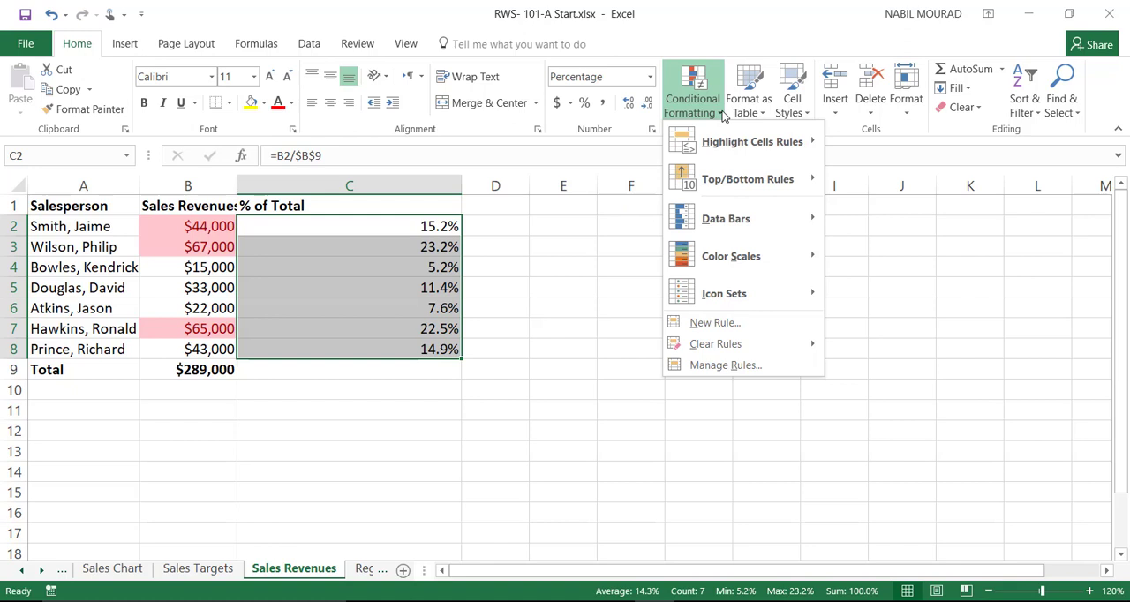
pyautogui.moveTo(744, 218)
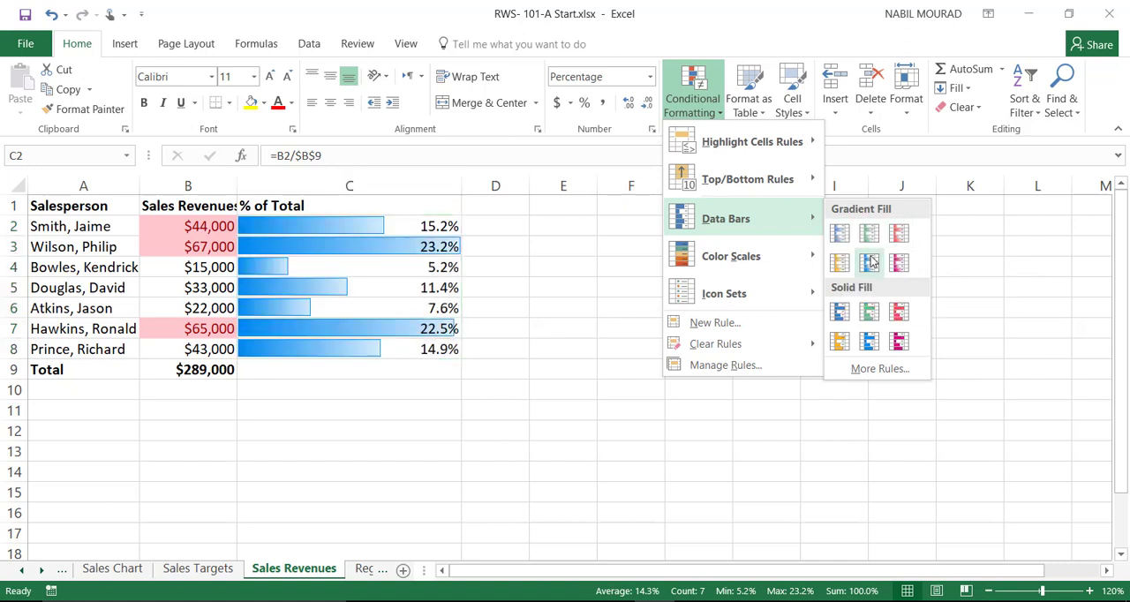
pyautogui.click(839, 314)
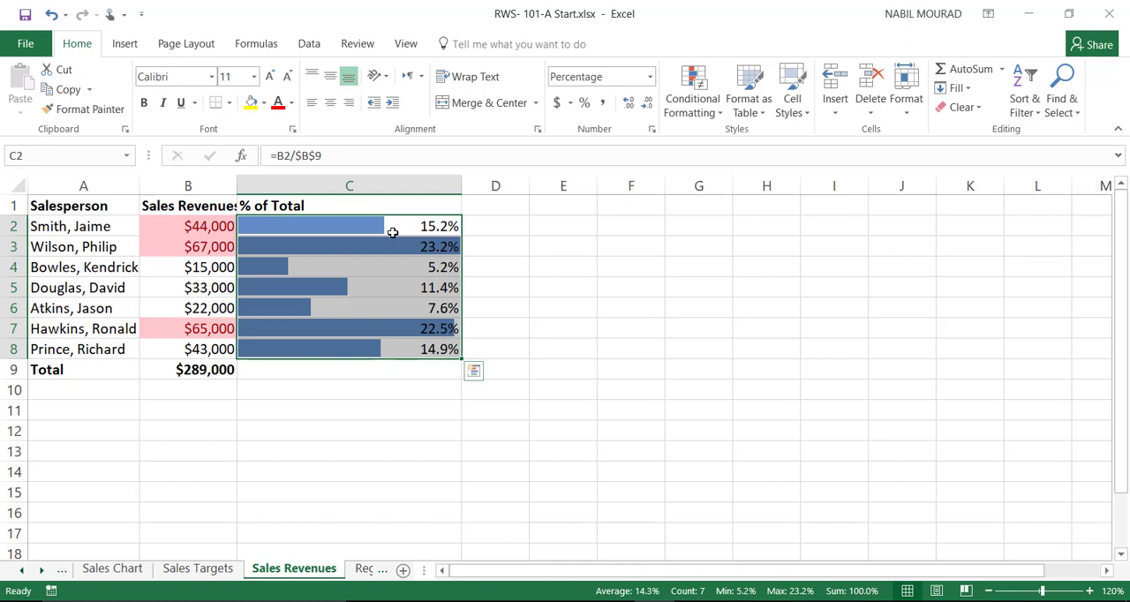
# Step: Change the sales revenue in B2 to 6000
pyautogui.click(204, 230)
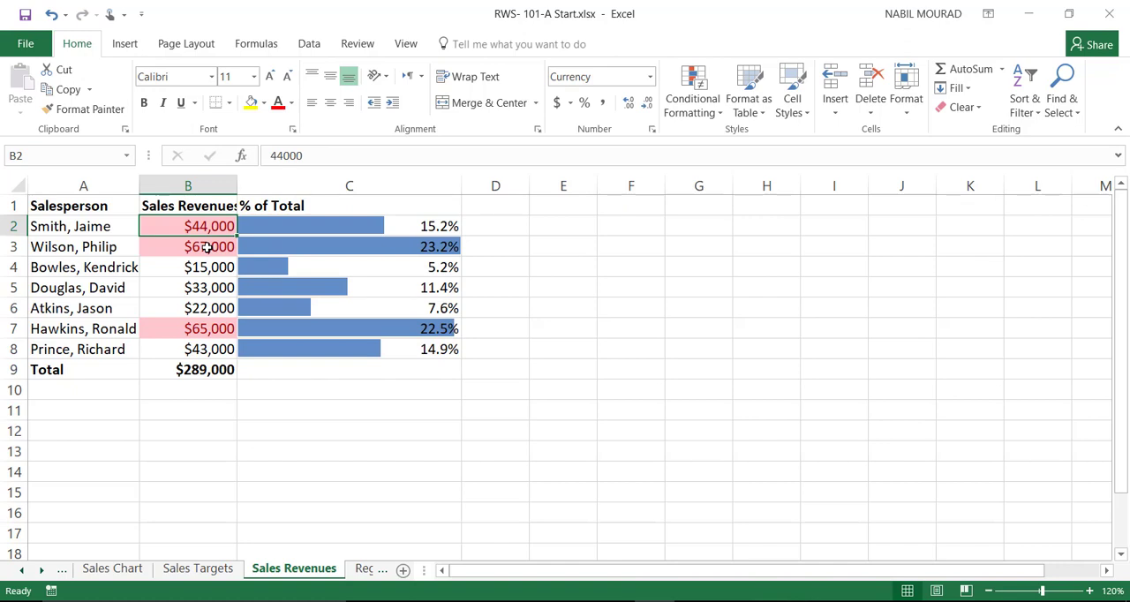
pyautogui.write('6000')
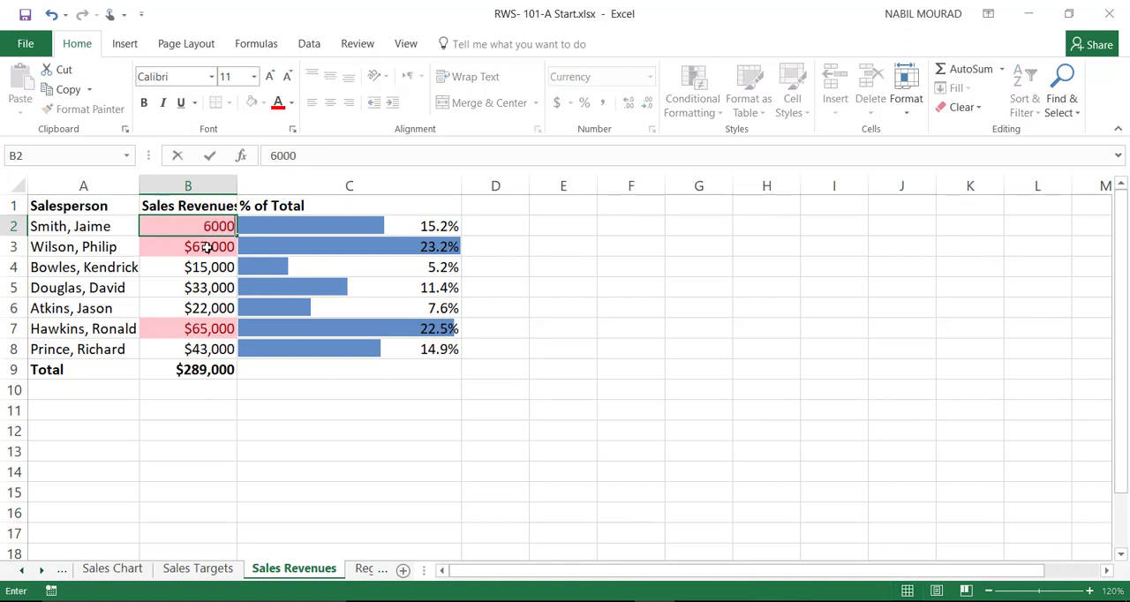
pyautogui.press('Return')
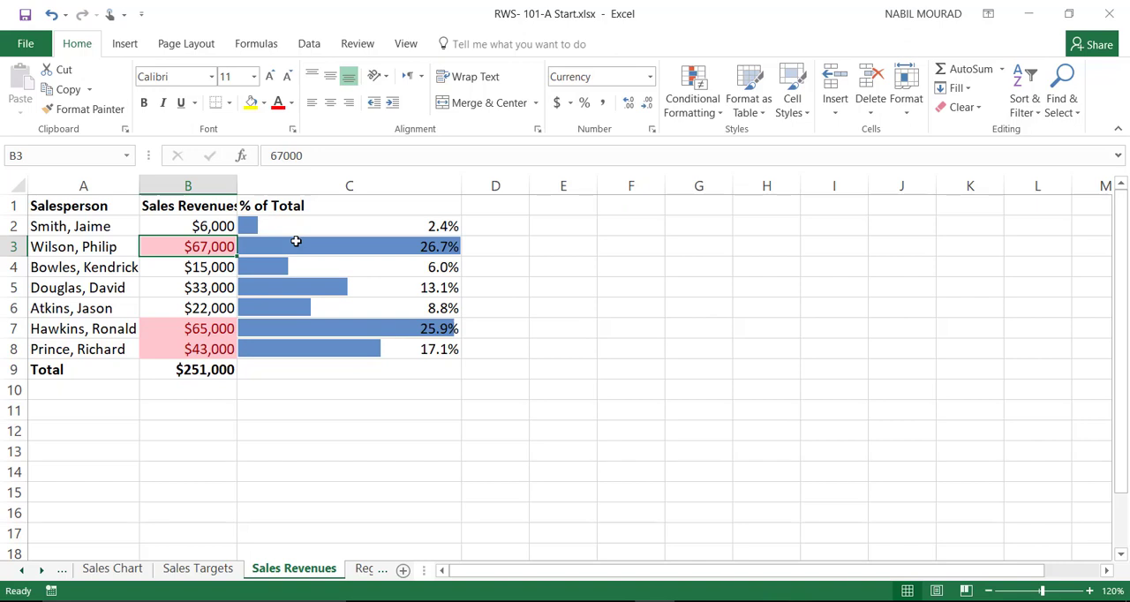
# Step: On the Regional Results sheet, calculate Sales Revenue in F2 with =D2*E2 and fill the formula down through F8
pyautogui.click(359, 573)
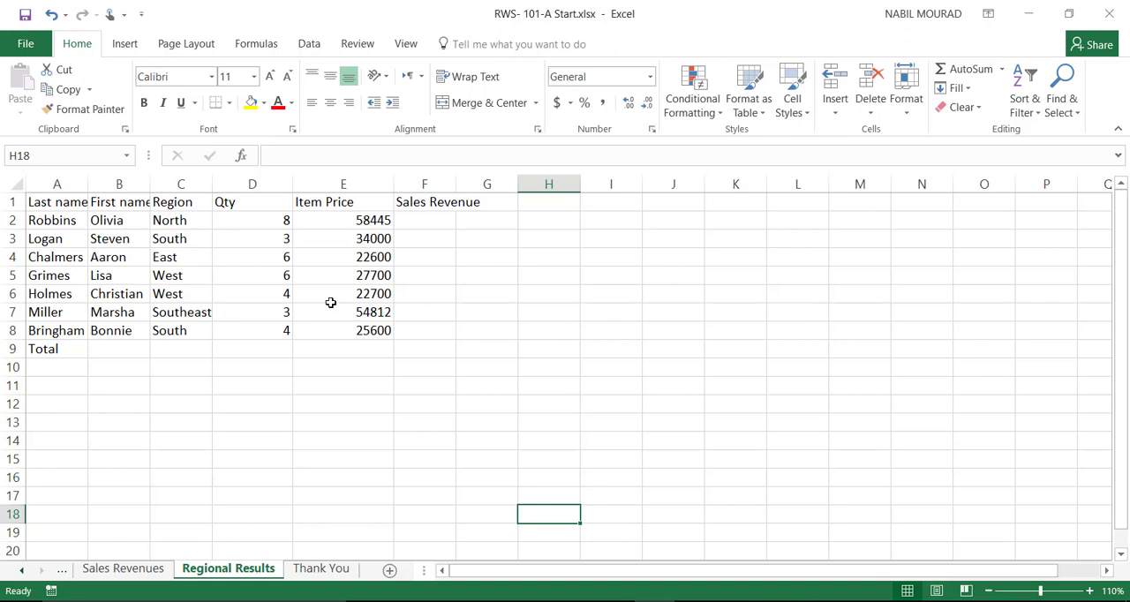
pyautogui.click(416, 216)
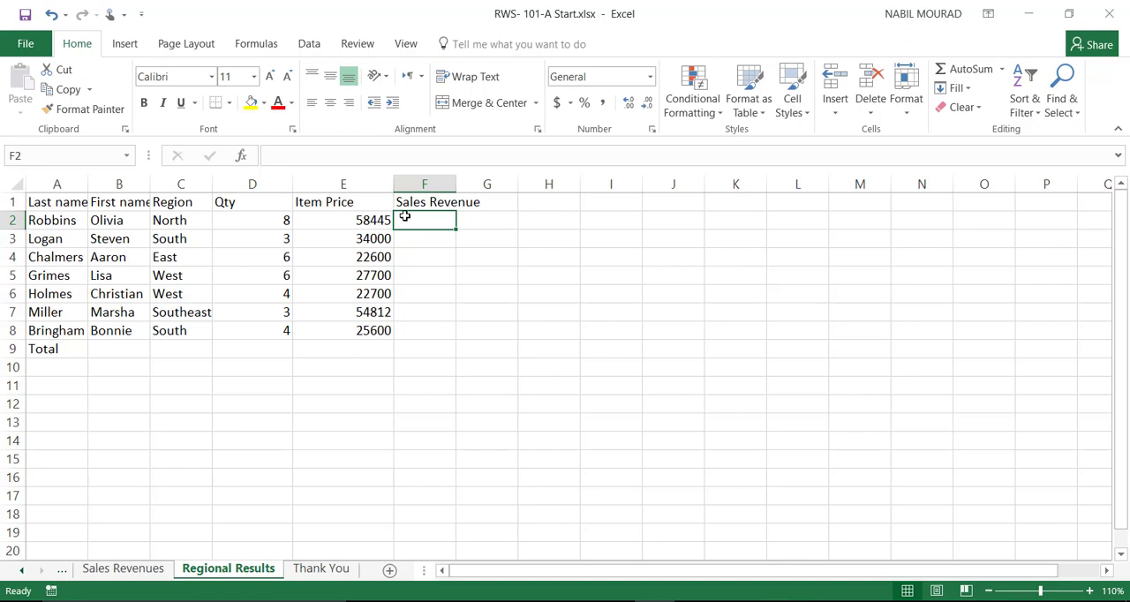
pyautogui.write('=')
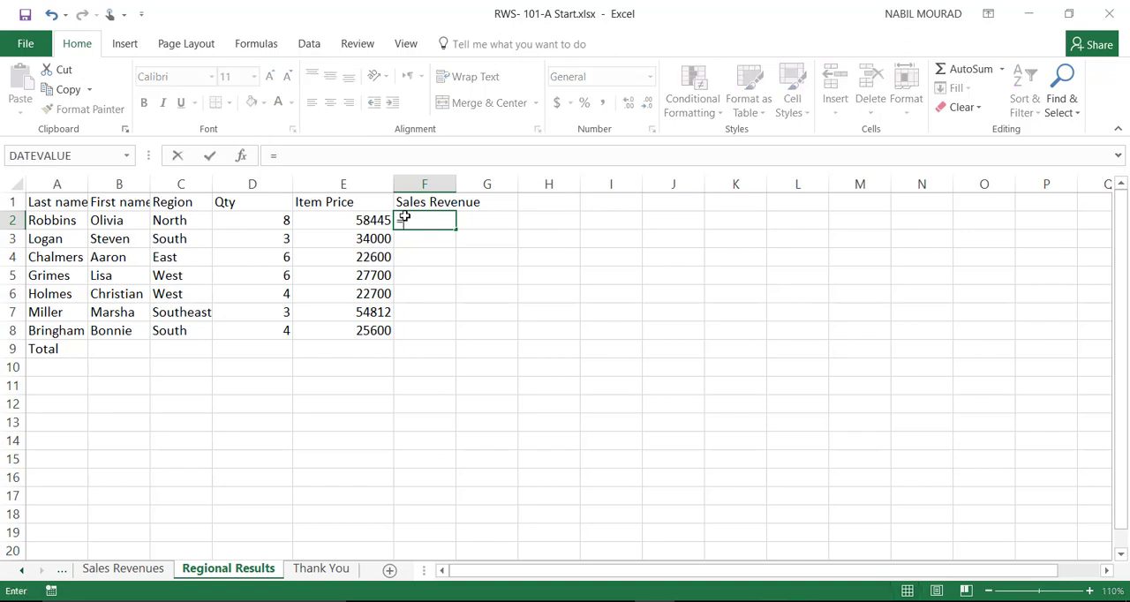
pyautogui.click(255, 218)
pyautogui.write('*')
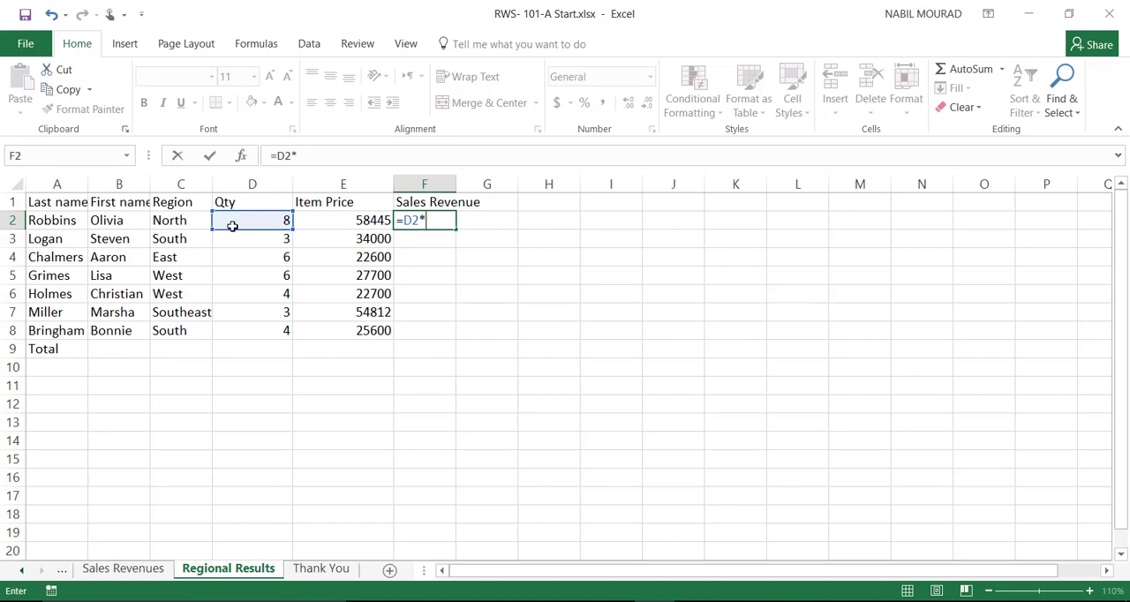
pyautogui.click(322, 223)
pyautogui.hotkey('ctrl', 'Return')
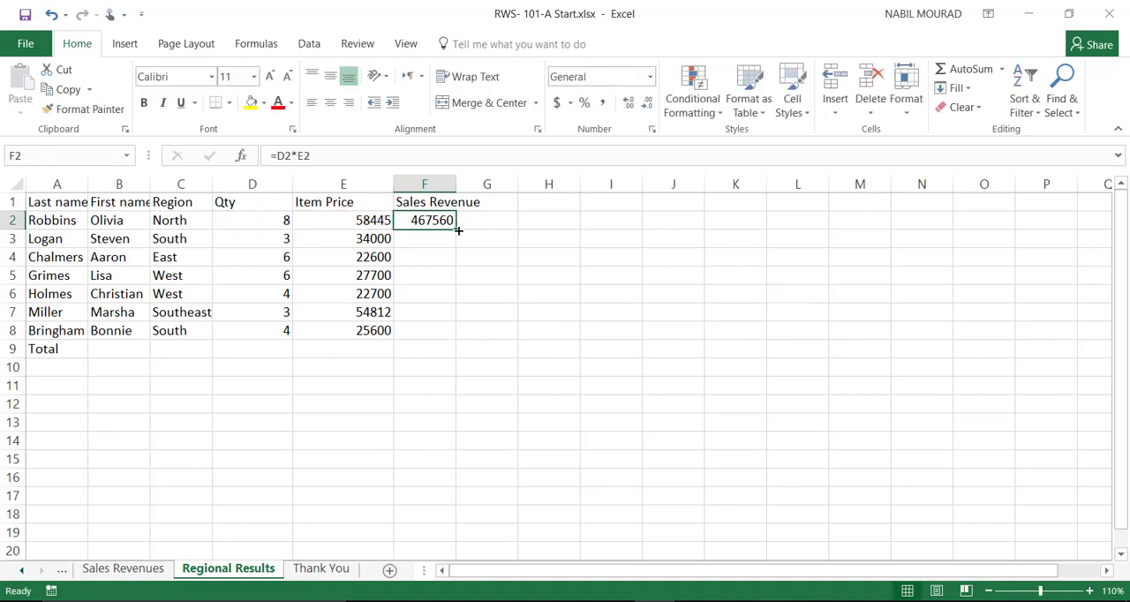
pyautogui.moveTo(458, 229); pyautogui.dragTo(456, 337)
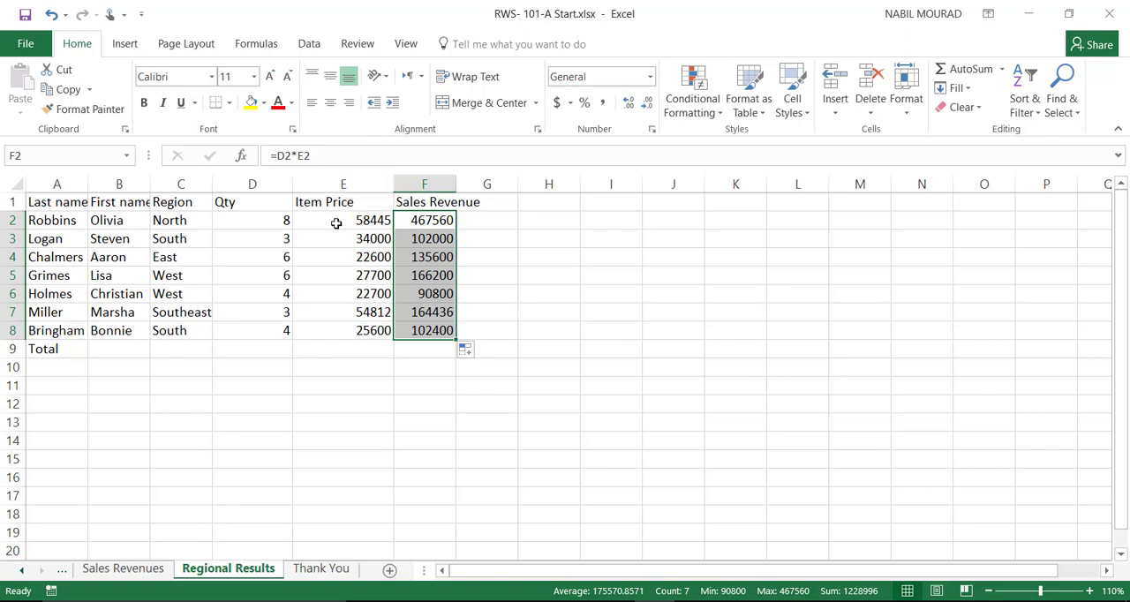
# Step: Format the Item Price and Sales Revenue values in E2:F8 as $ currency with 0 decimal places
pyautogui.moveTo(335, 223); pyautogui.dragTo(420, 329)
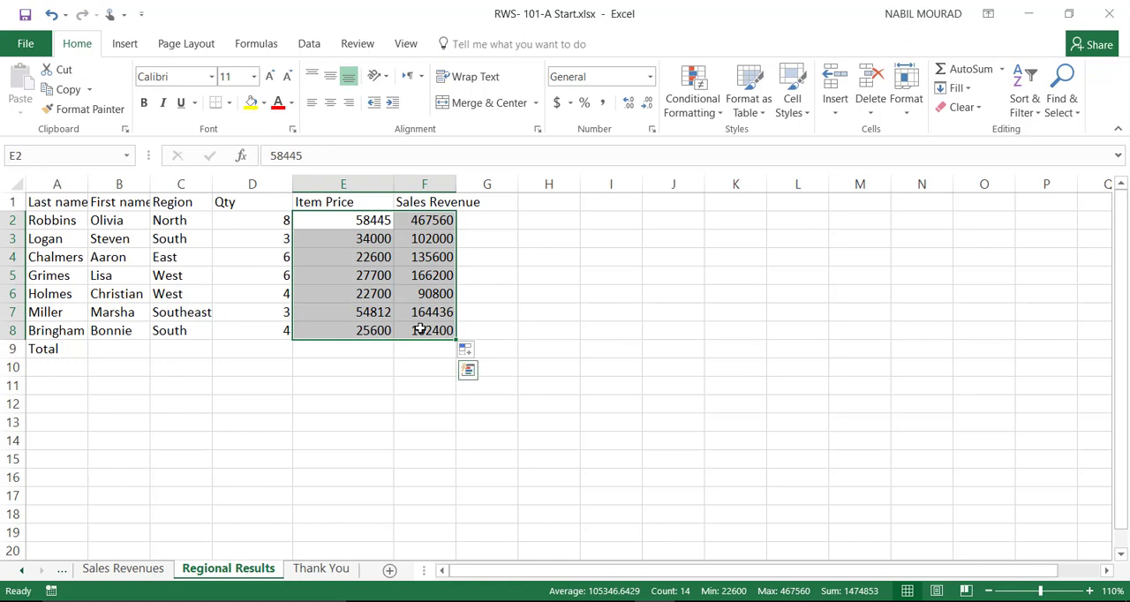
pyautogui.rightClick(417, 255)
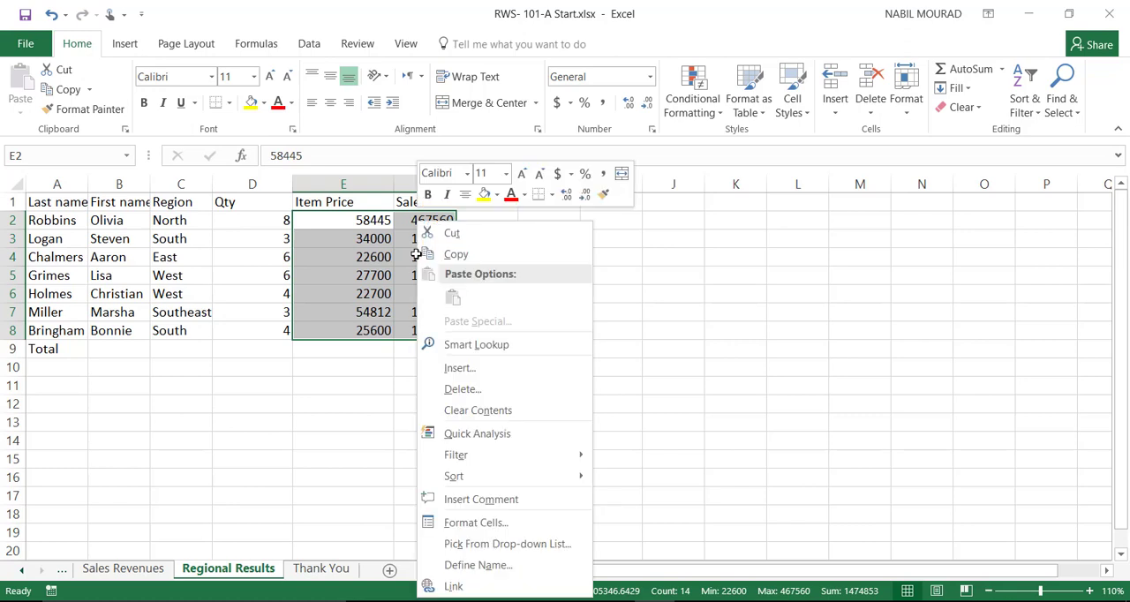
pyautogui.click(476, 523)
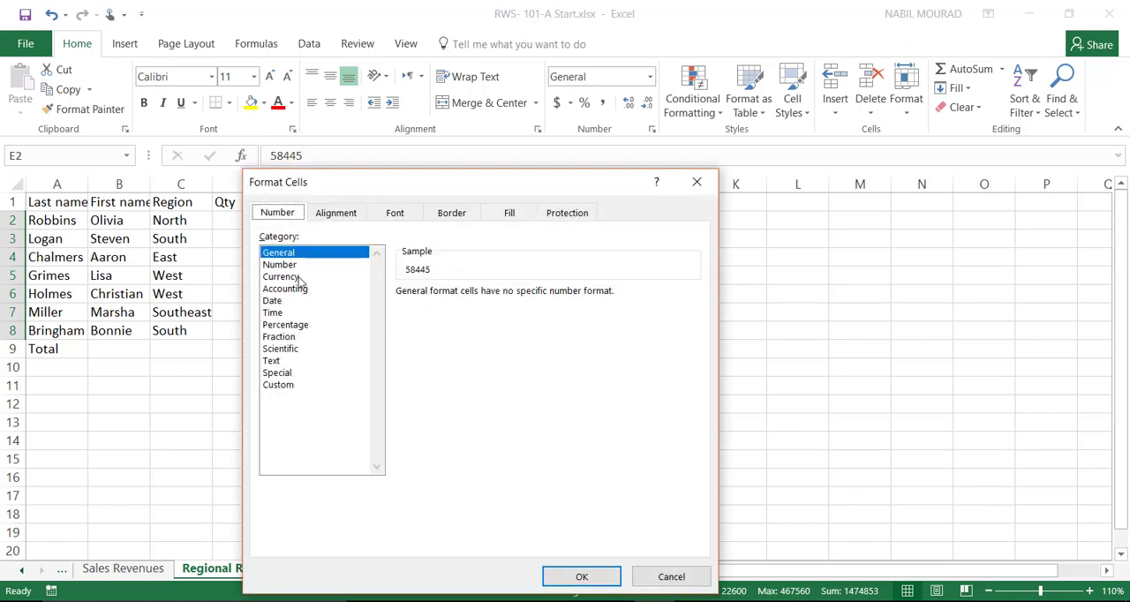
pyautogui.click(299, 277)
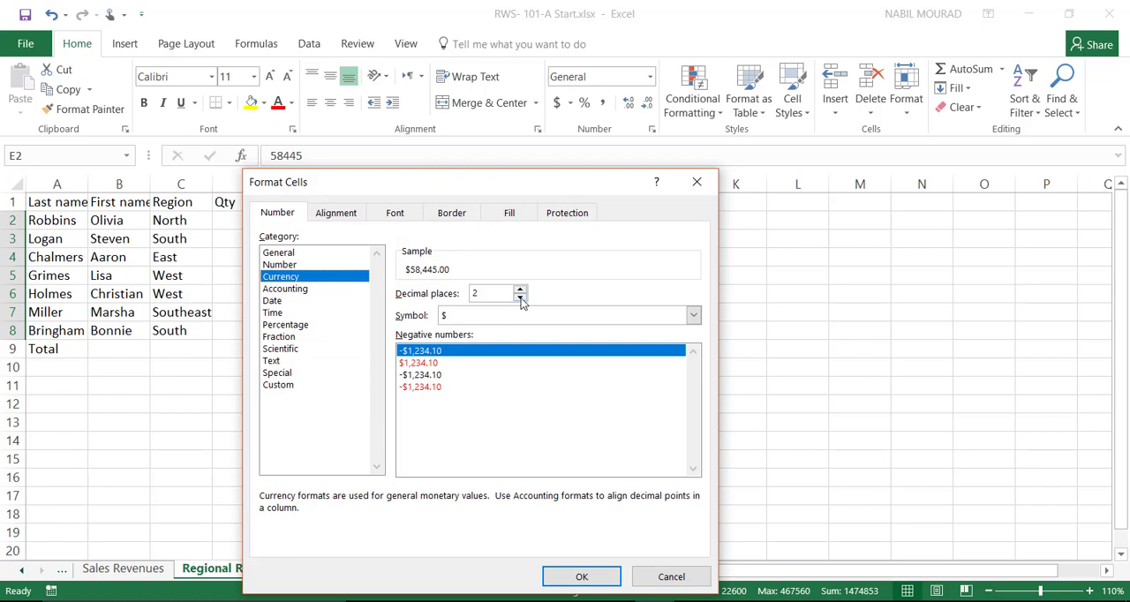
pyautogui.doubleClick(520, 298)
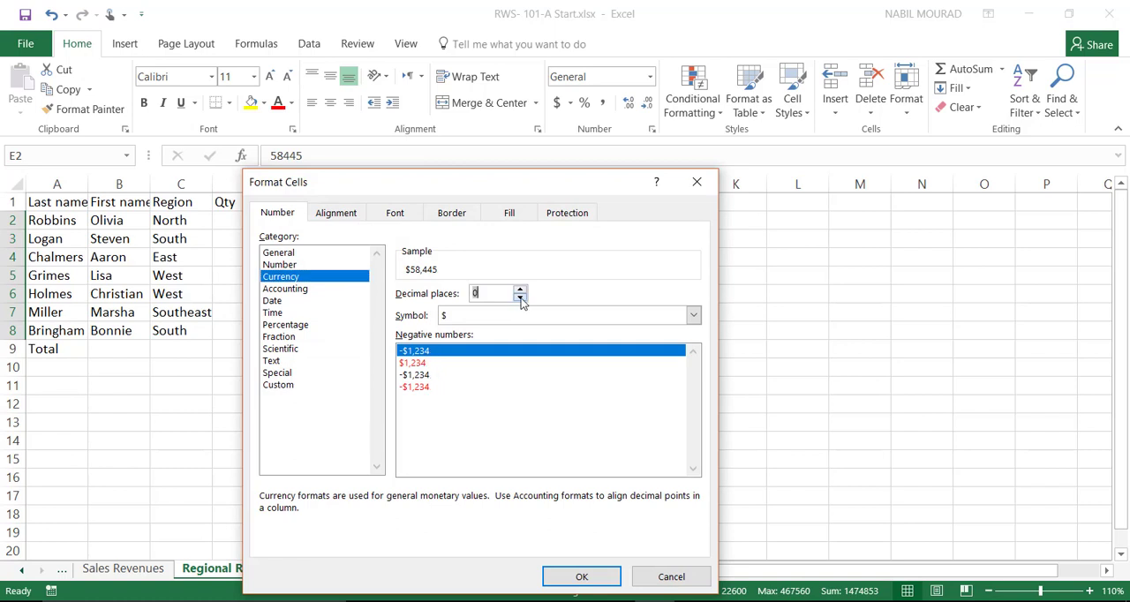
pyautogui.click(583, 577)
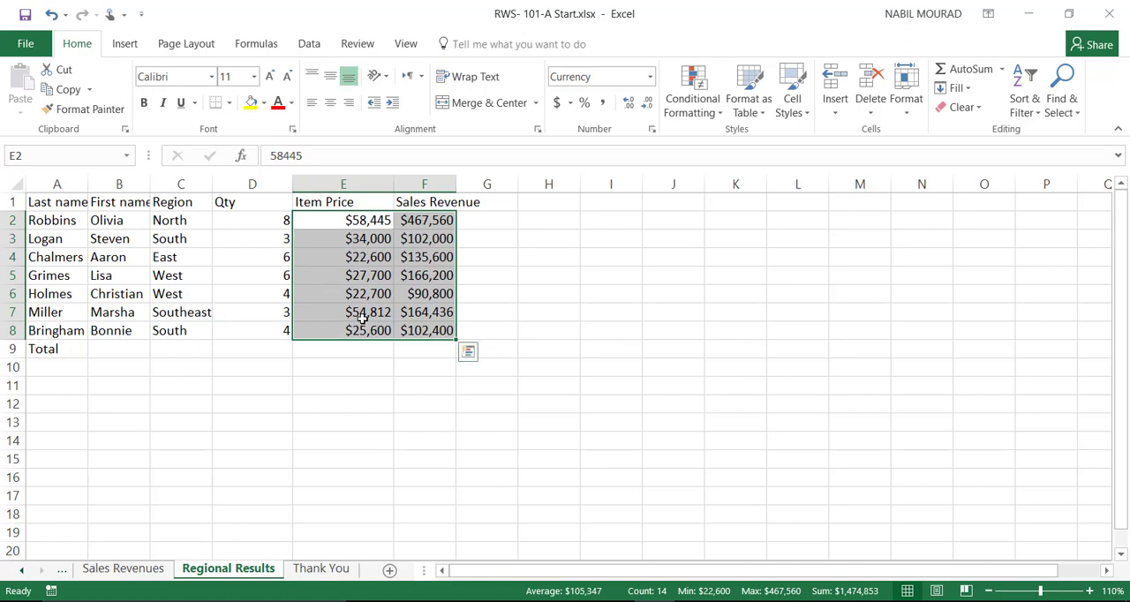
# Step: Clear the Total label in A9 and format A1:F8 as a table with headers, using White, Table Style Medium 1
pyautogui.click(40, 349)
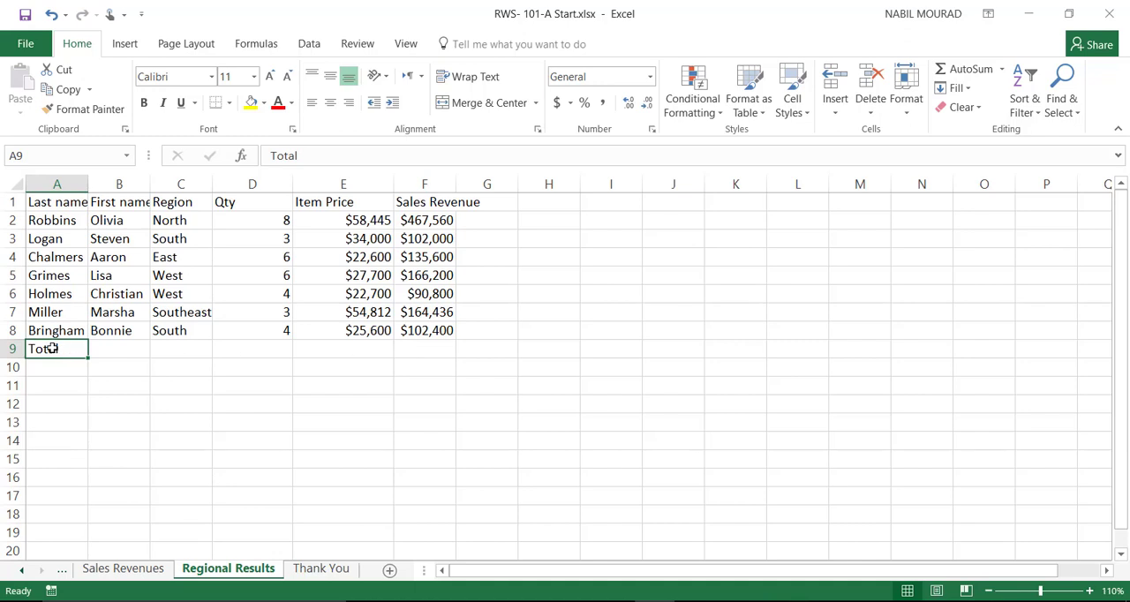
pyautogui.press('Delete')
pyautogui.click(107, 298)
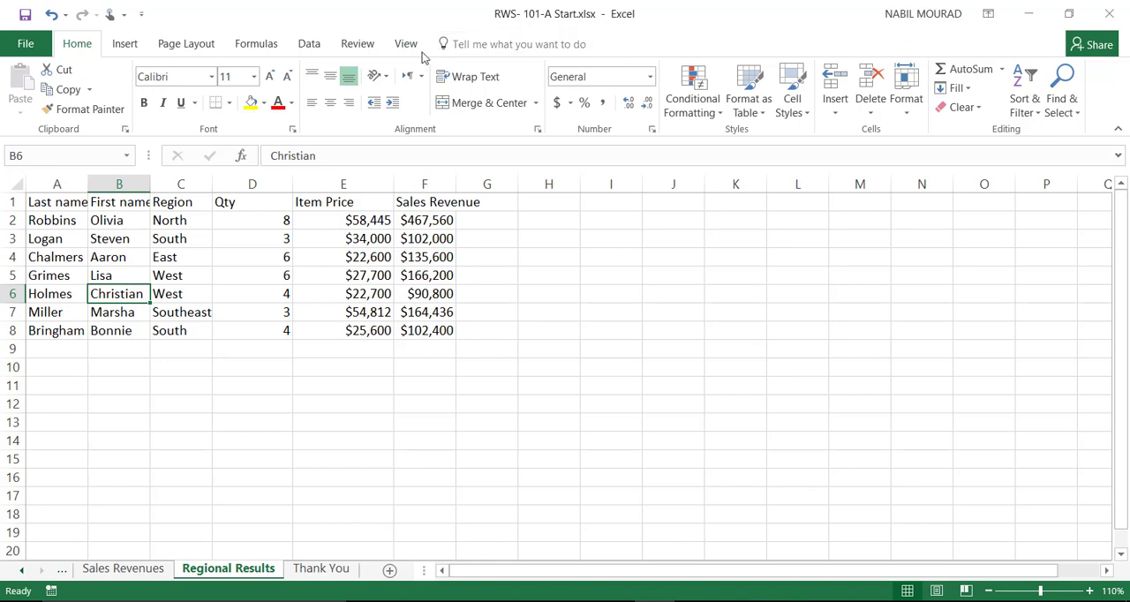
pyautogui.click(764, 113)
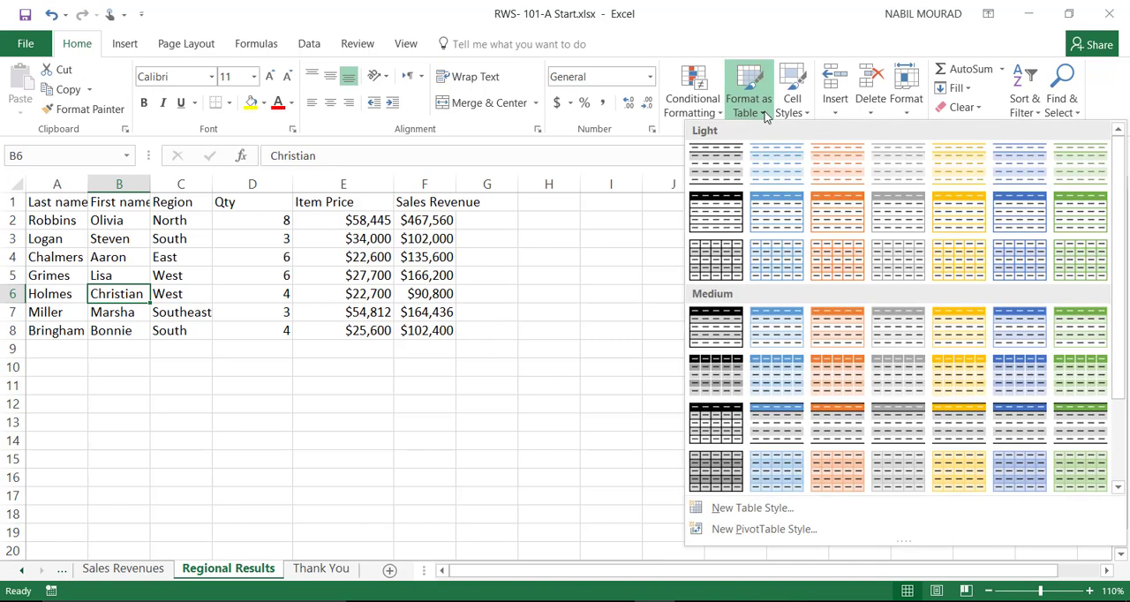
pyautogui.click(700, 329)
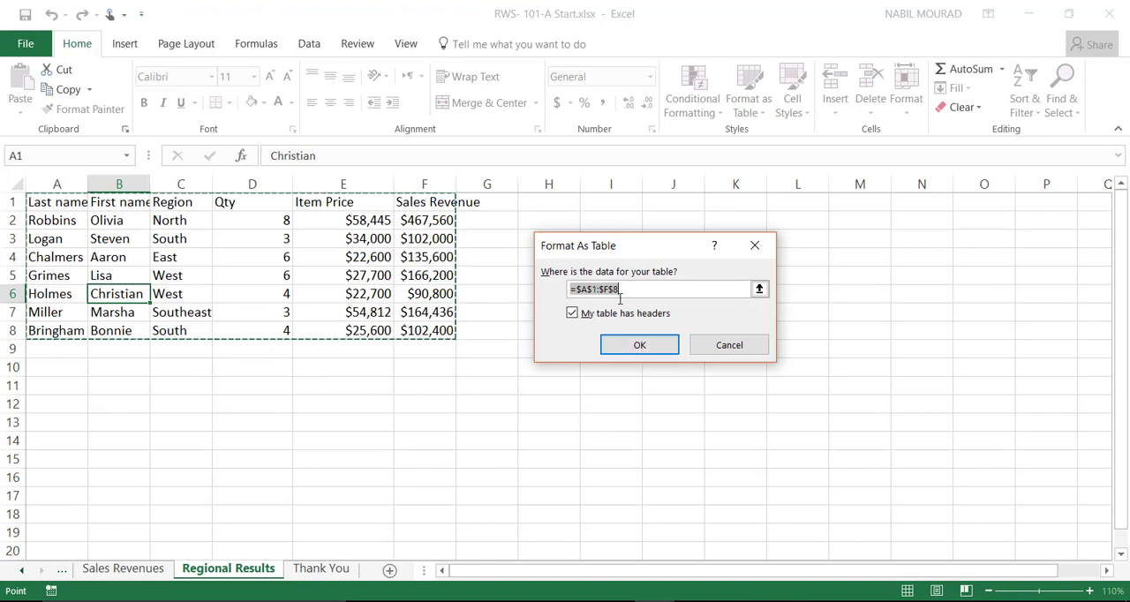
pyautogui.click(640, 345)
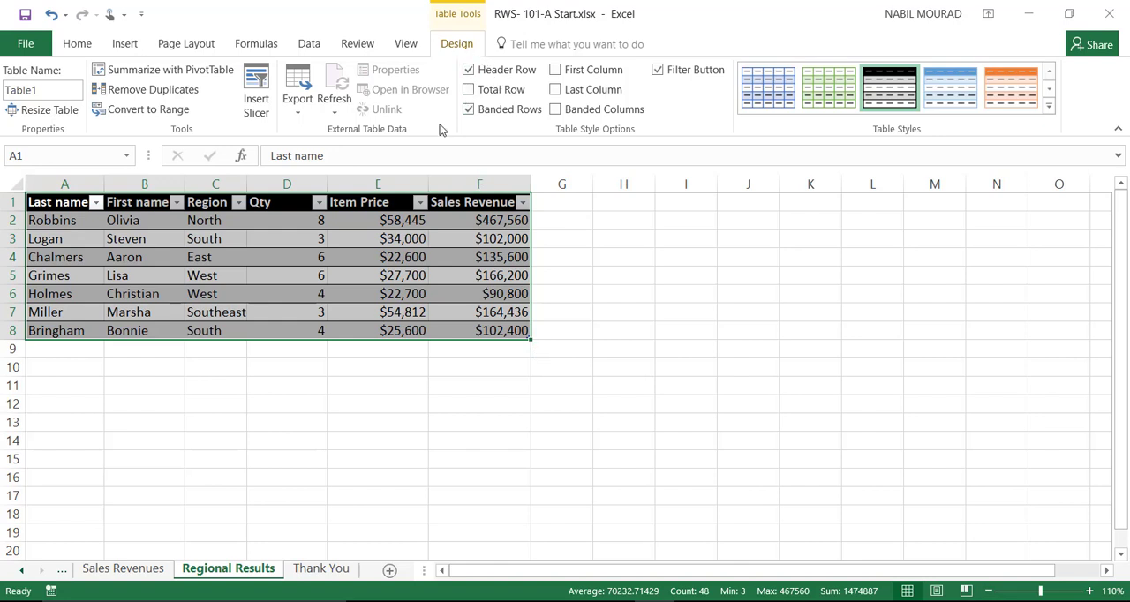
# Step: Add a total row to the table and set the Qty column's total in D9 to Sum
pyautogui.click(469, 90)
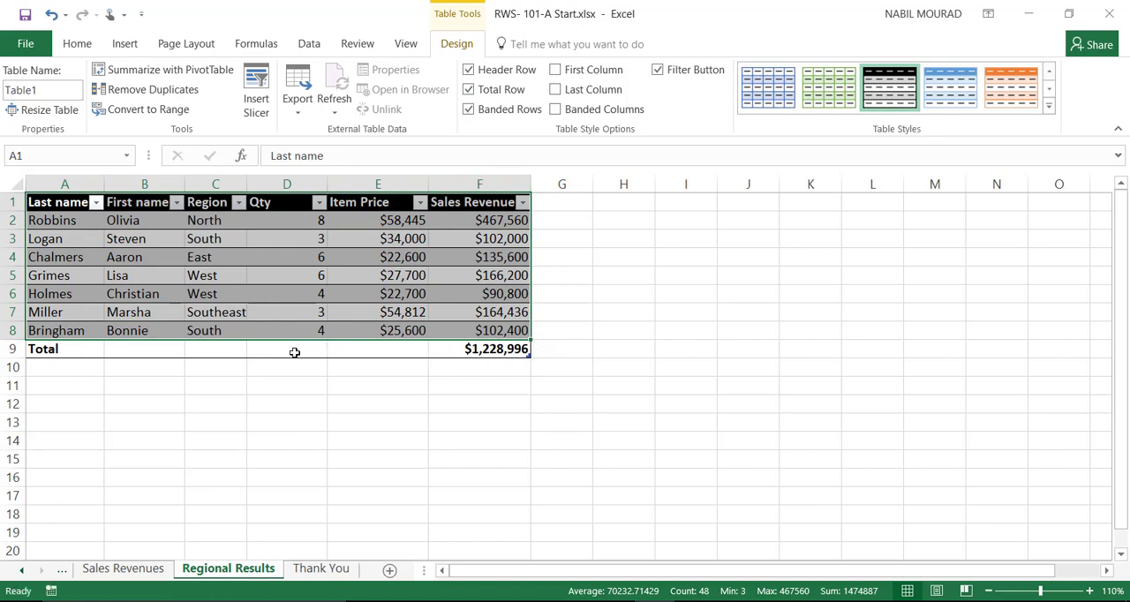
pyautogui.click(295, 352)
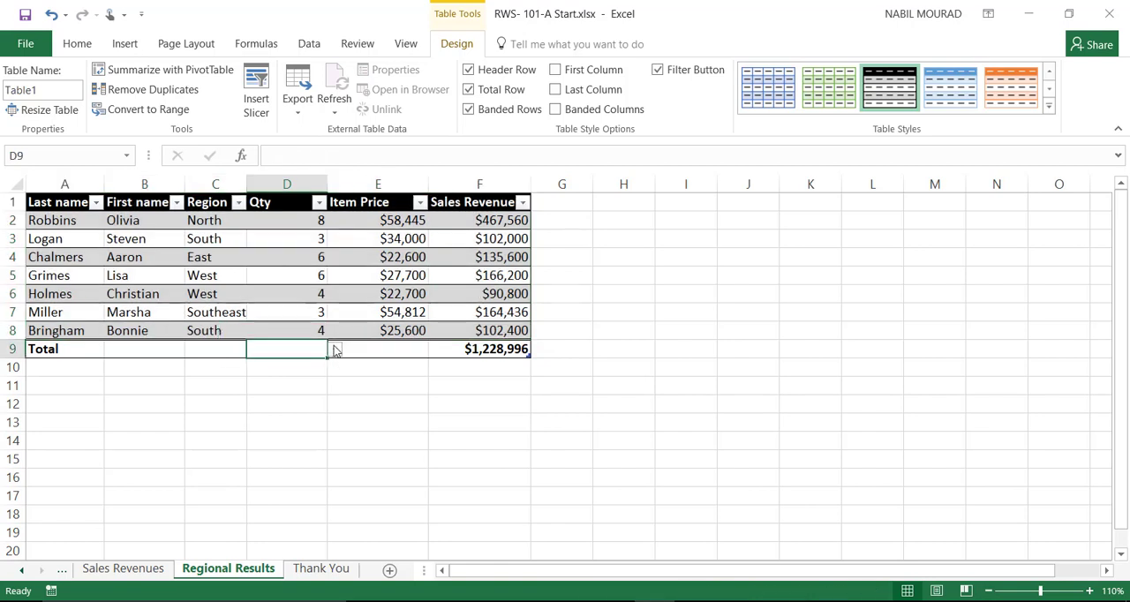
pyautogui.click(335, 350)
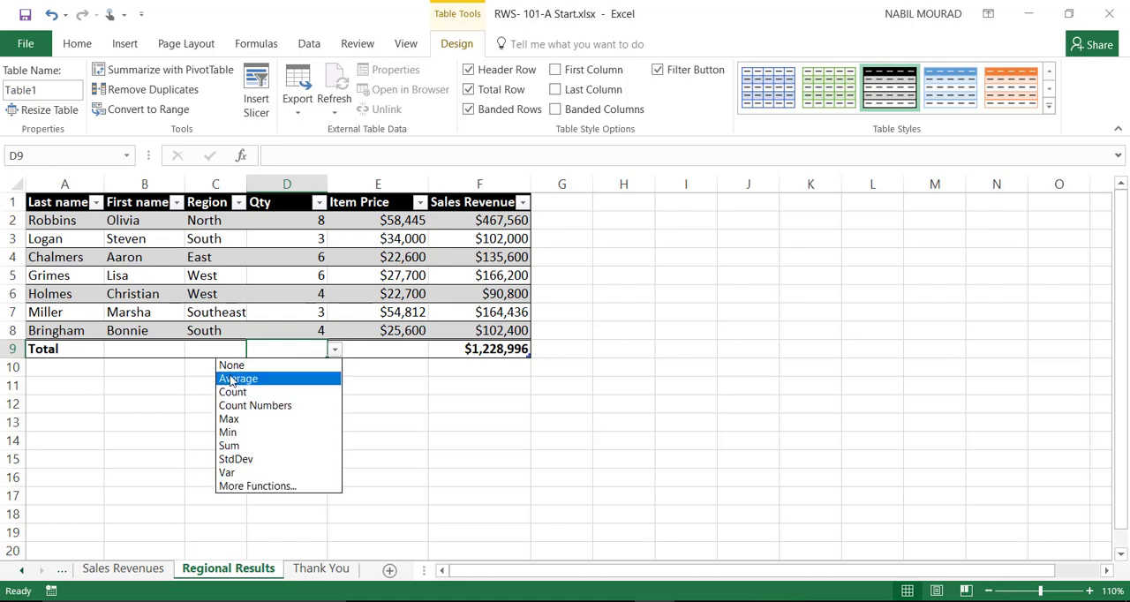
pyautogui.click(231, 445)
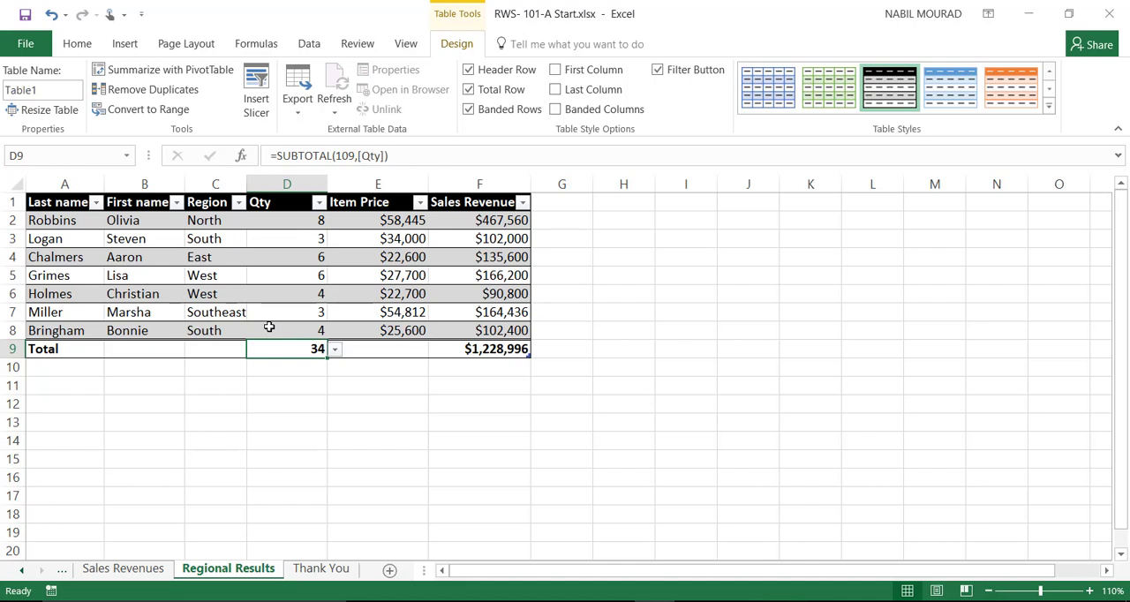
# Step: Filter the table's Region column to show only North and South
pyautogui.click(239, 207)
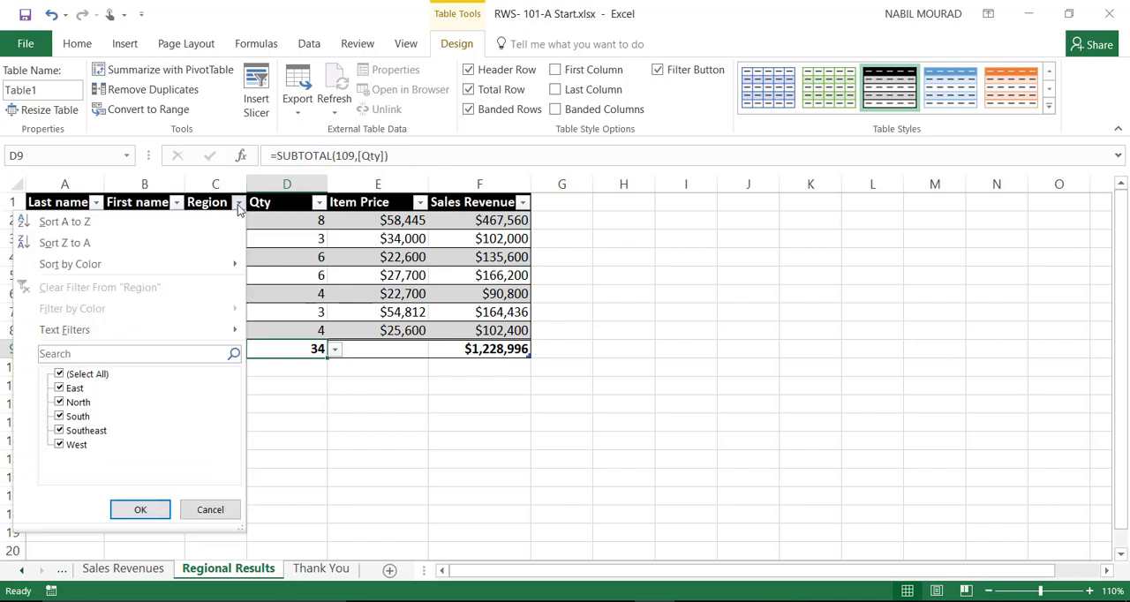
pyautogui.click(59, 374)
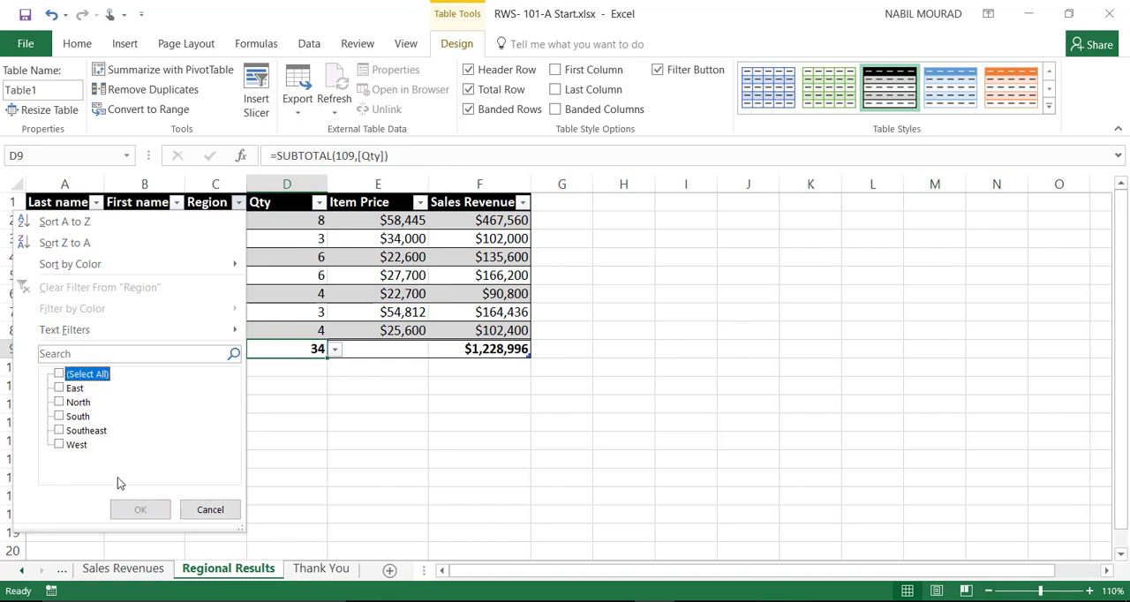
pyautogui.click(59, 403)
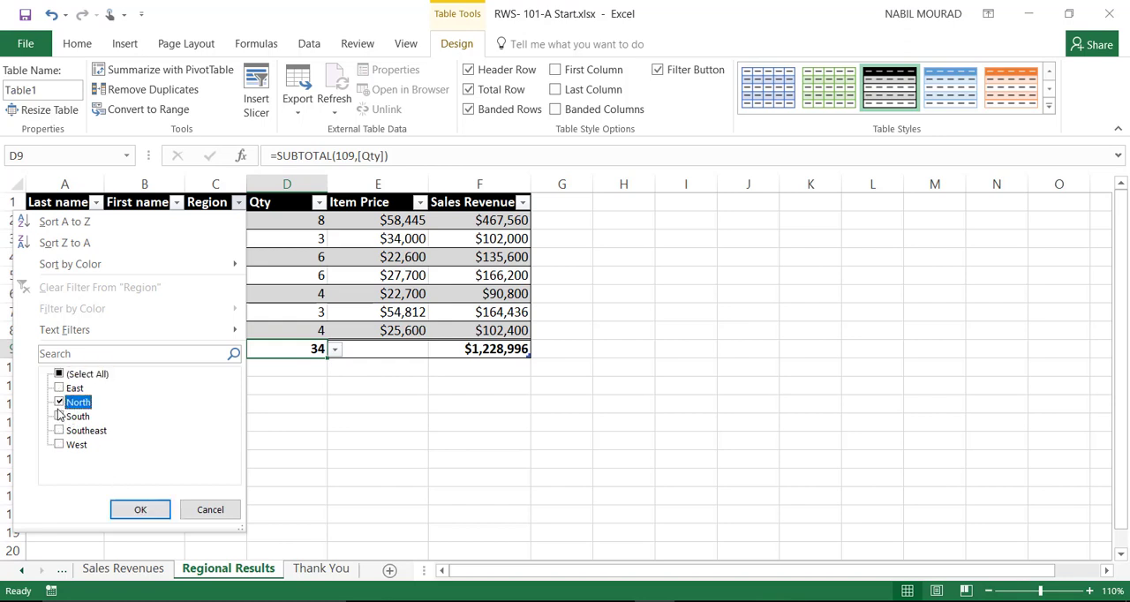
pyautogui.click(59, 416)
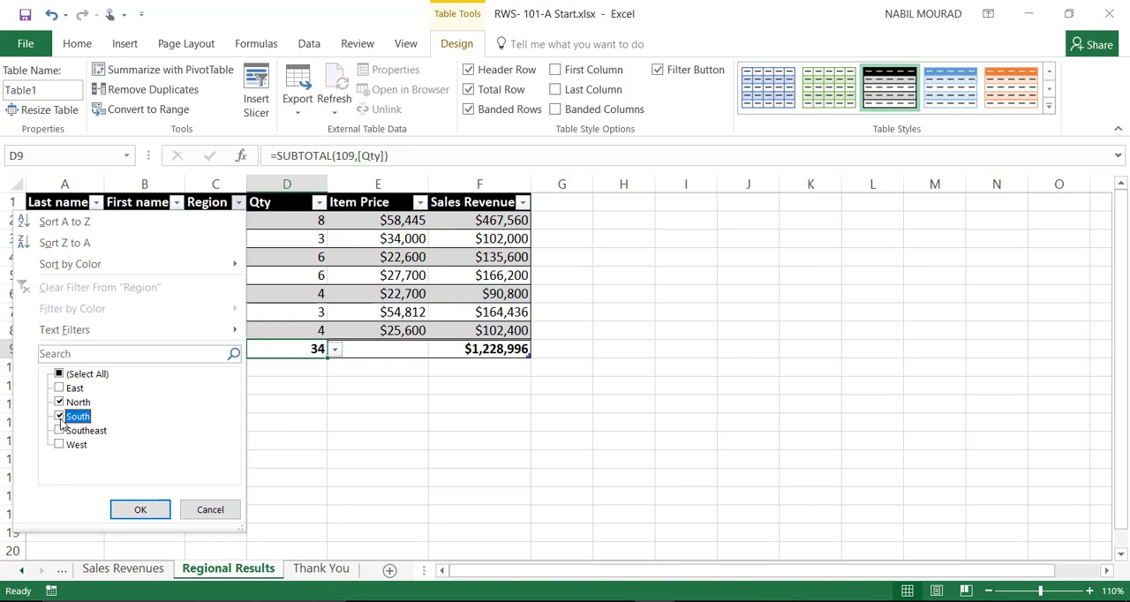
pyautogui.click(140, 509)
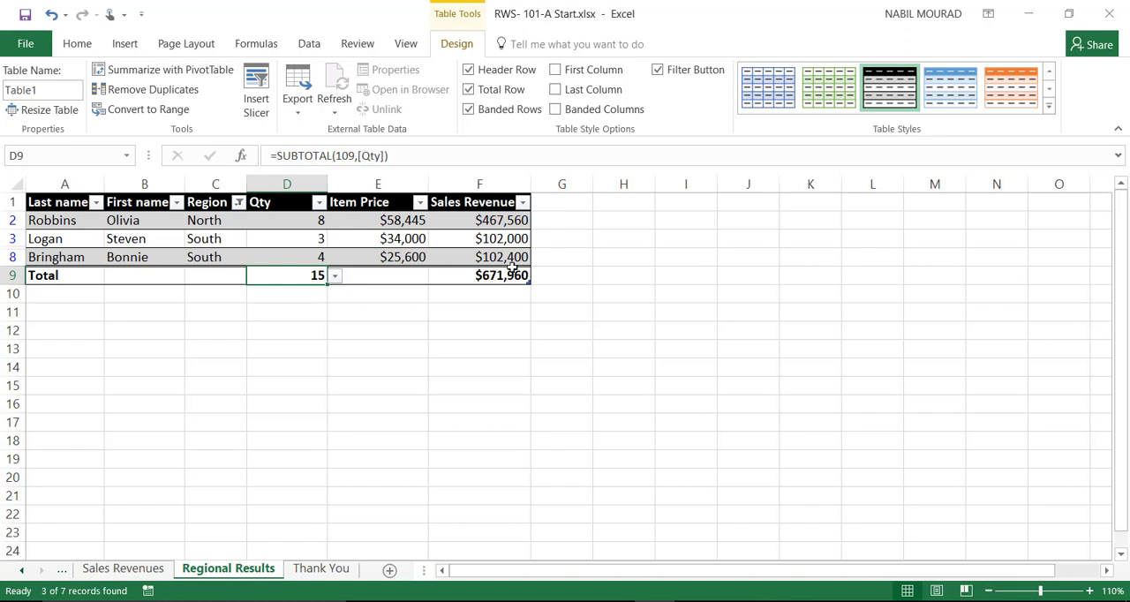
# Step: Filter the Sales Revenue column to values greater than or equal to 102300
pyautogui.click(522, 205)
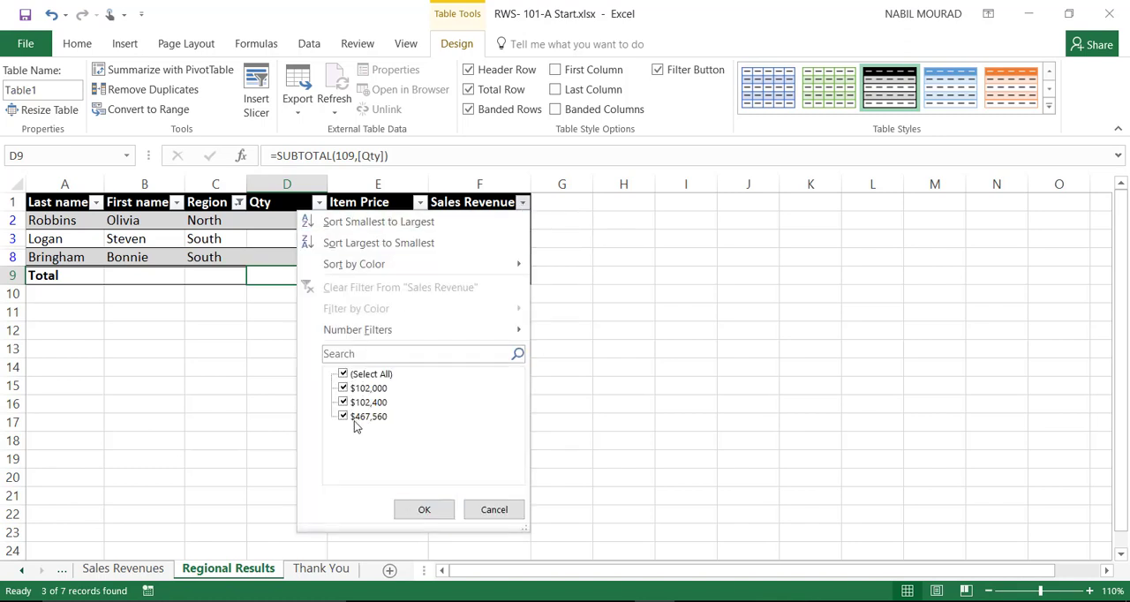
pyautogui.moveTo(342, 331)
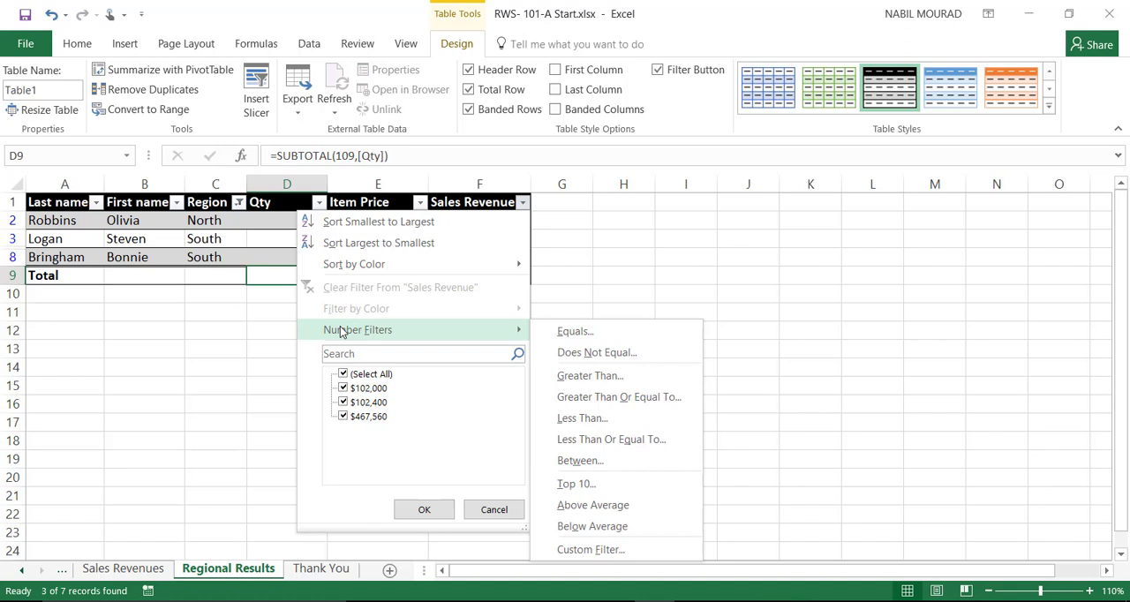
pyautogui.click(600, 399)
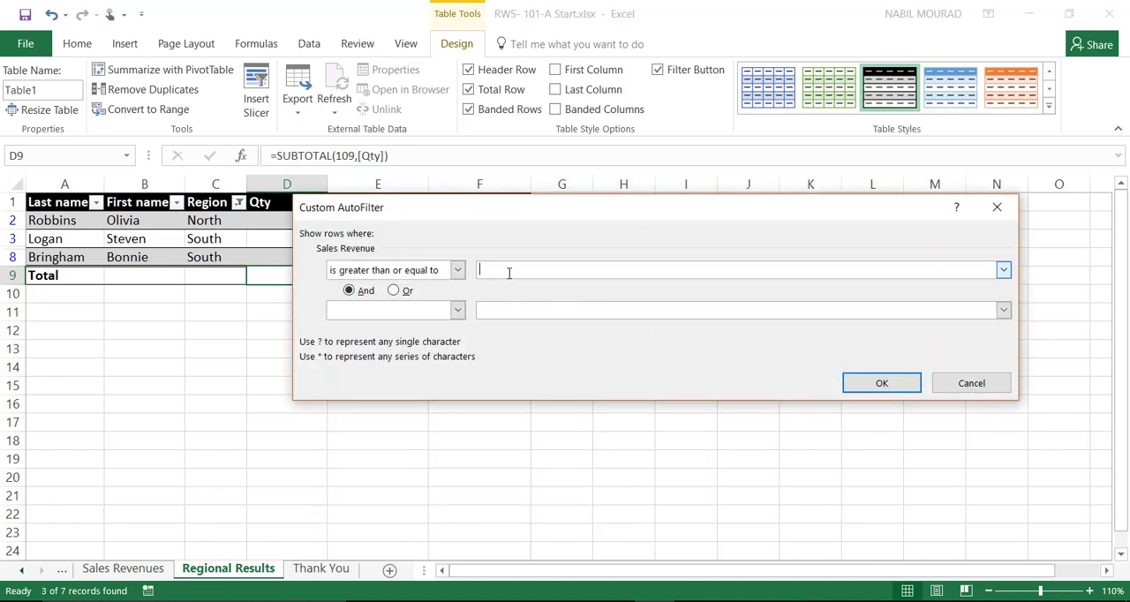
pyautogui.write('102300')
pyautogui.click(879, 385)
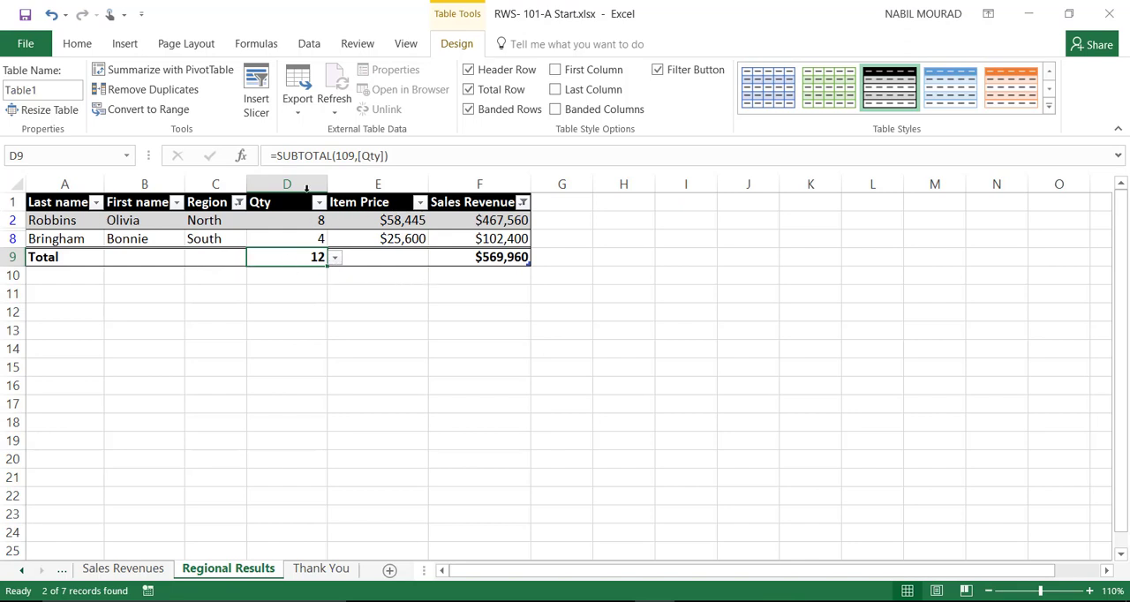
# Step: Hide the Qty and Item Price columns (D and E) and select the Sales Revenue total in F9
pyautogui.moveTo(284, 182); pyautogui.dragTo(386, 176)
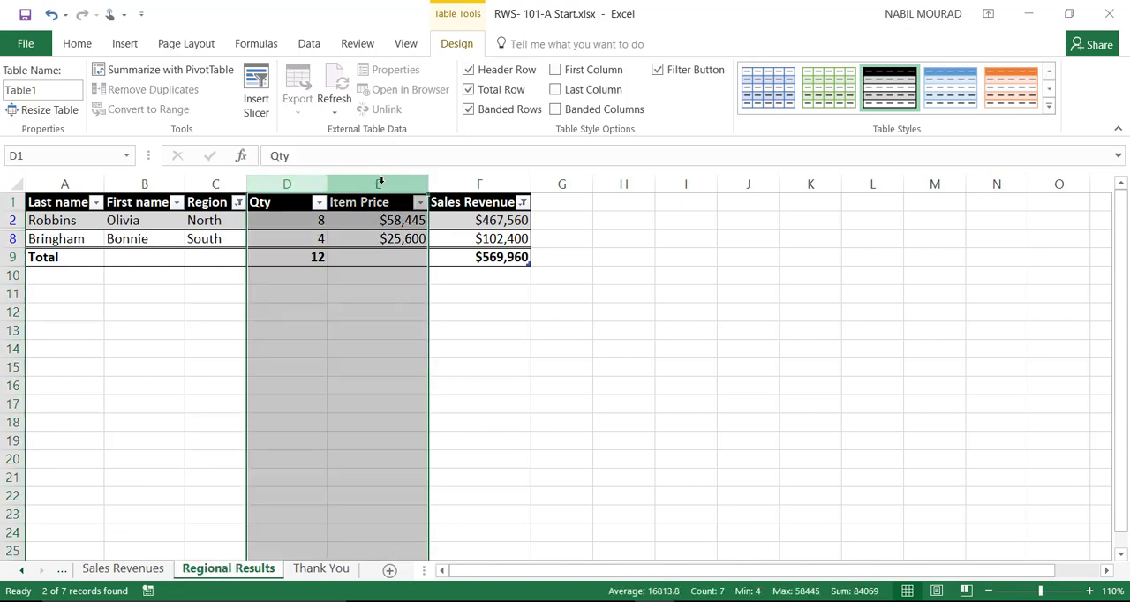
pyautogui.rightClick(380, 181)
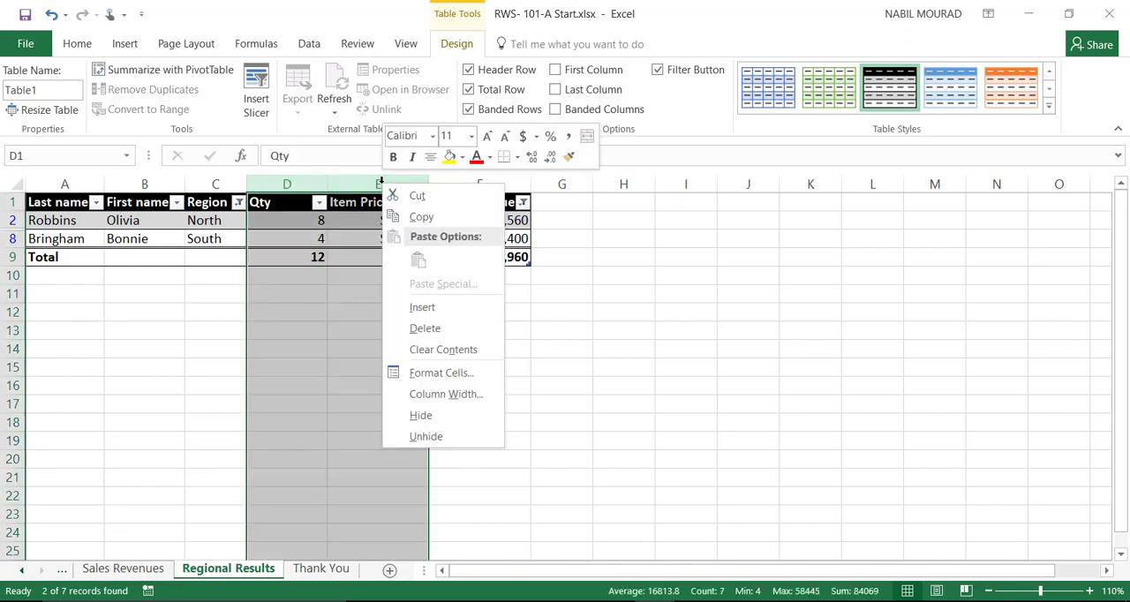
pyautogui.click(421, 415)
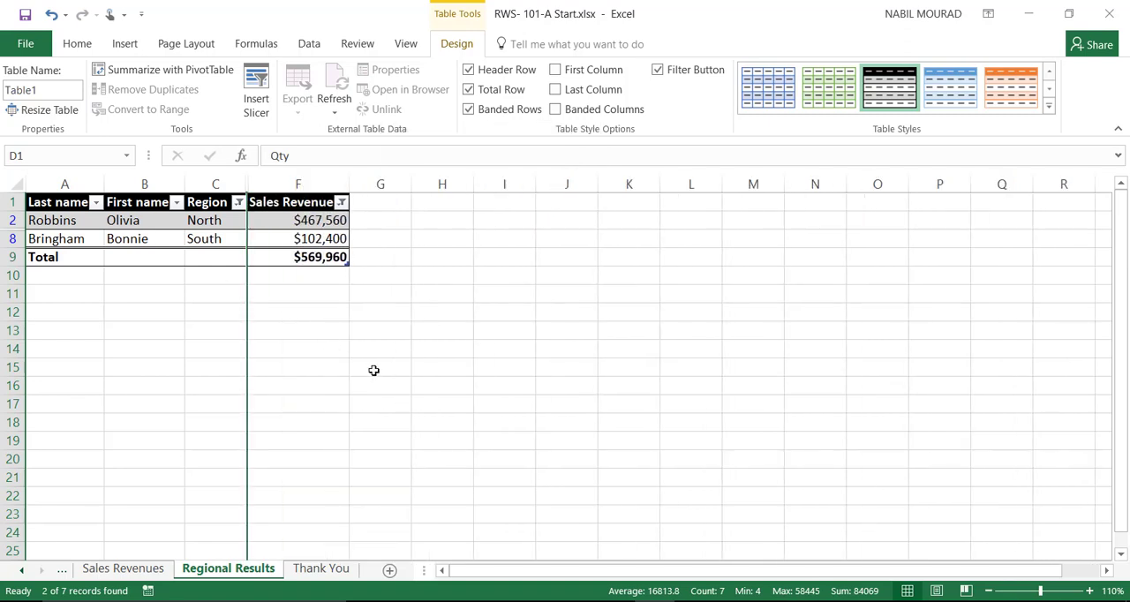
pyautogui.click(269, 257)
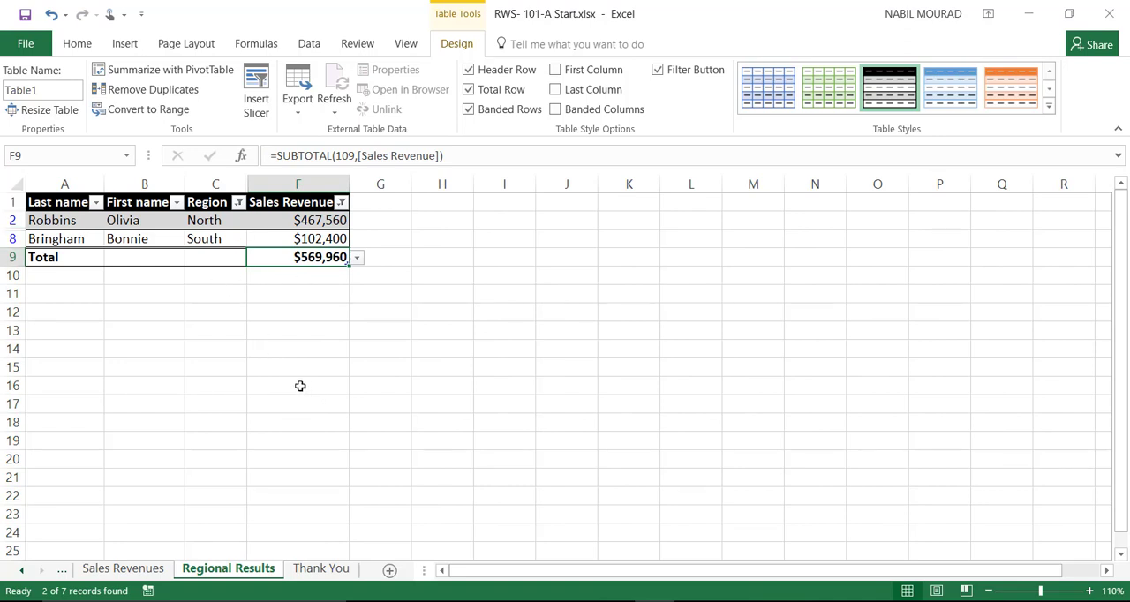
# Step: Center the Regional Results printout horizontally and vertically on the page, and return to the workbook to open the Thank You sheet
pyautogui.click(25, 46)
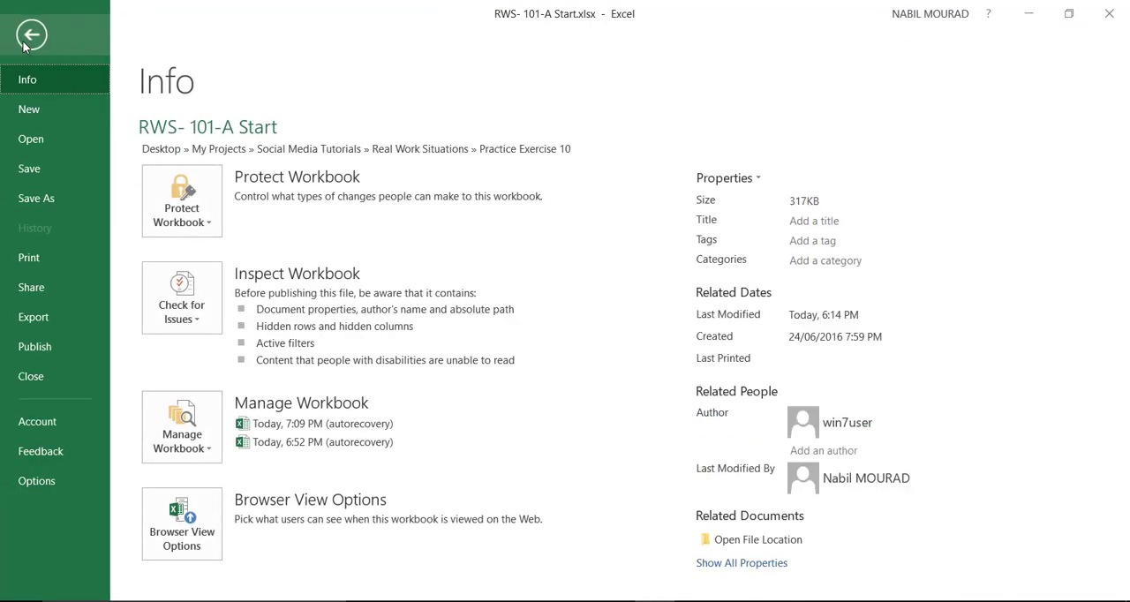
pyautogui.click(26, 259)
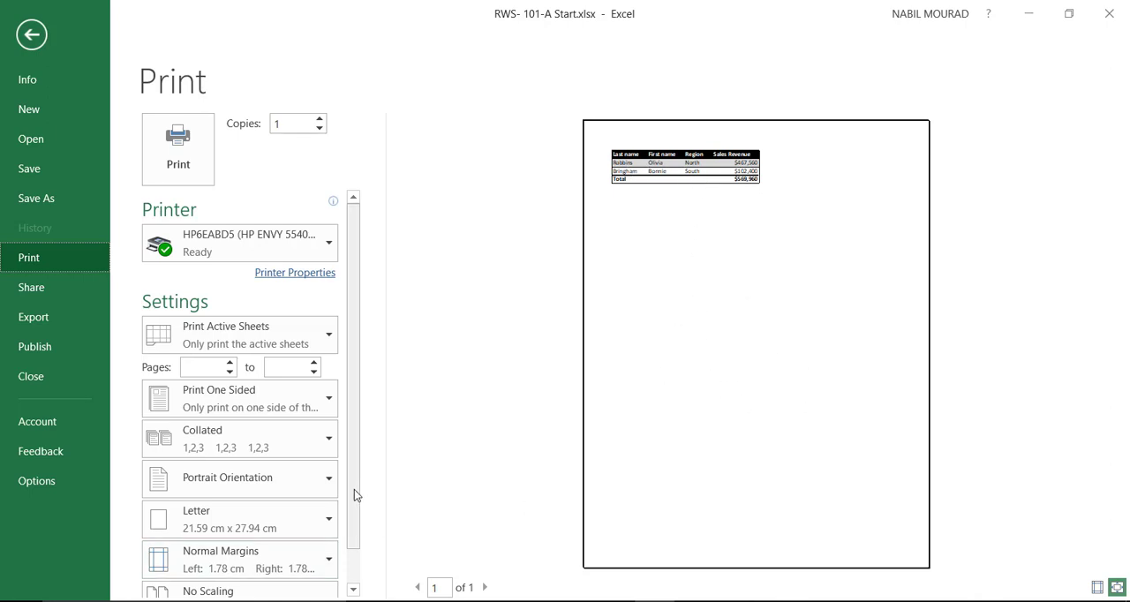
pyautogui.scroll(-2, 354, 489)
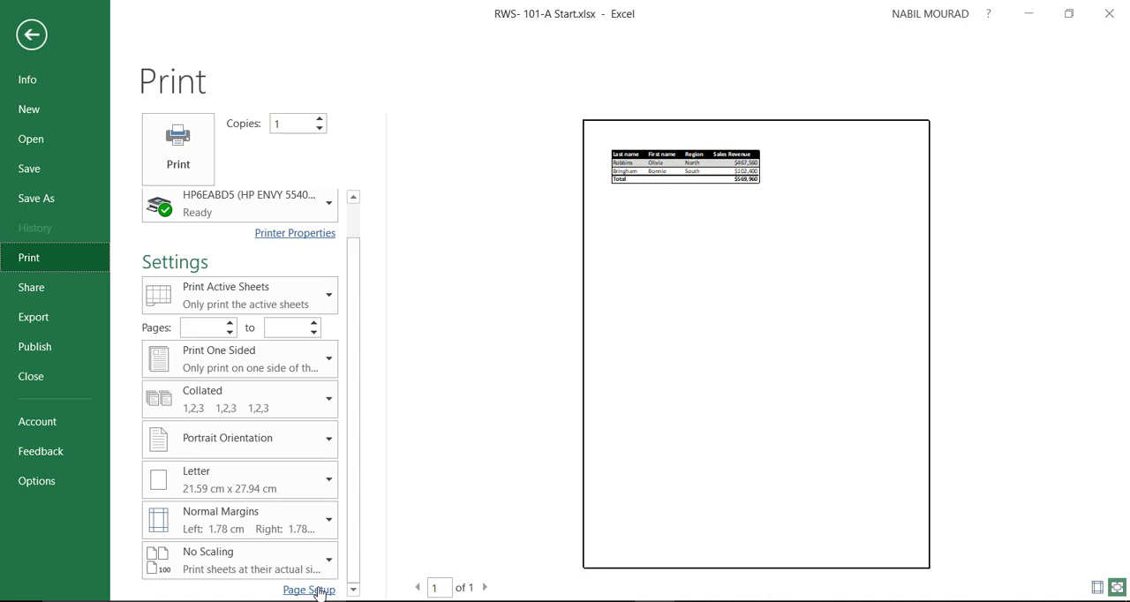
pyautogui.click(317, 591)
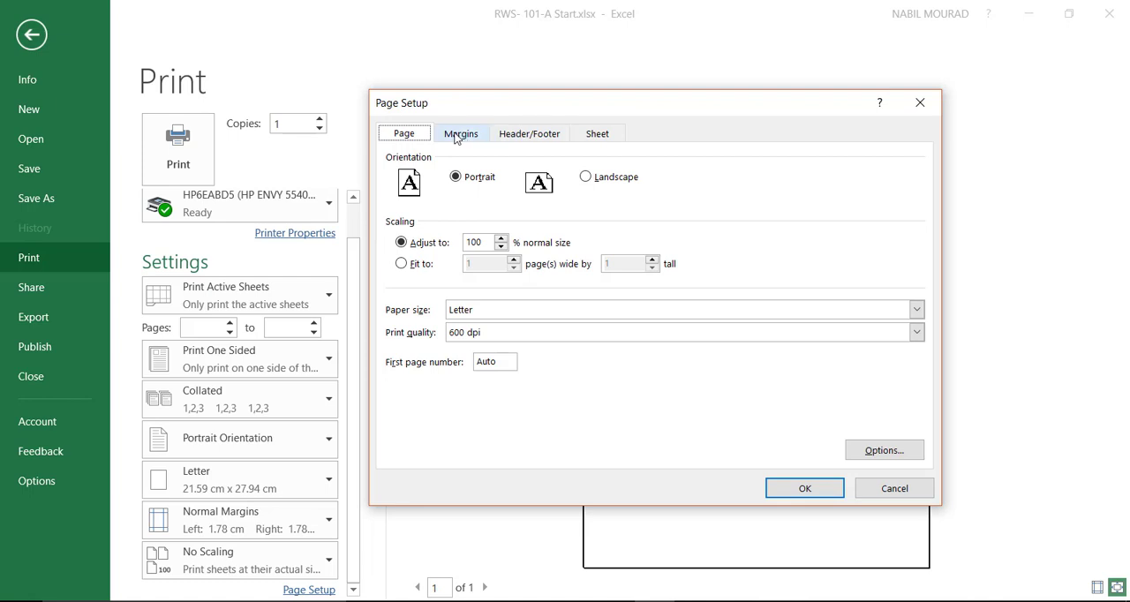
pyautogui.click(456, 135)
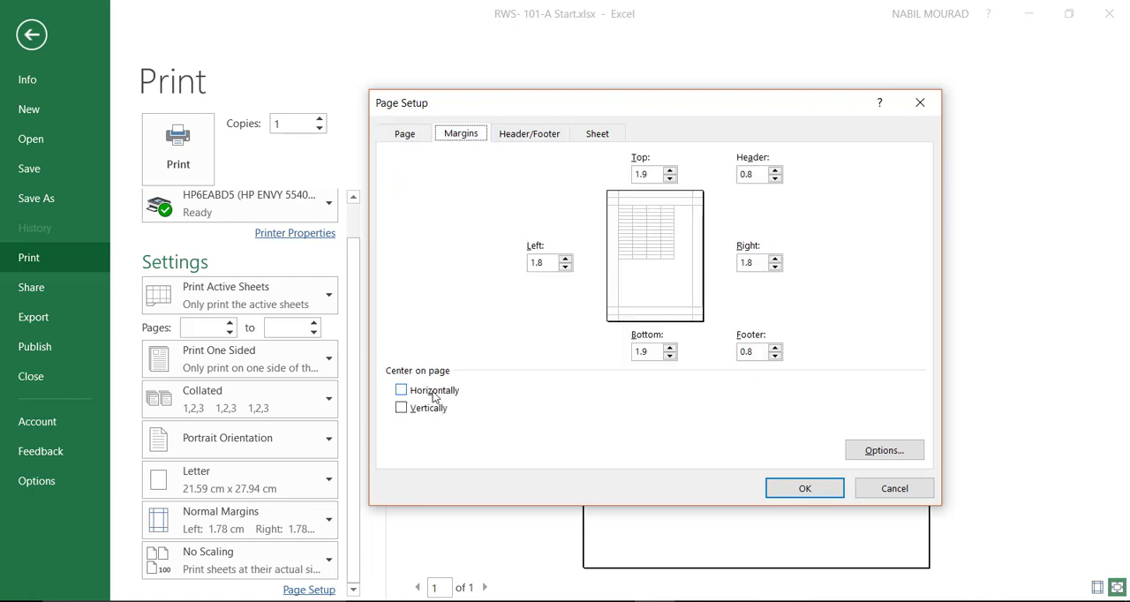
pyautogui.click(402, 390)
pyautogui.click(402, 407)
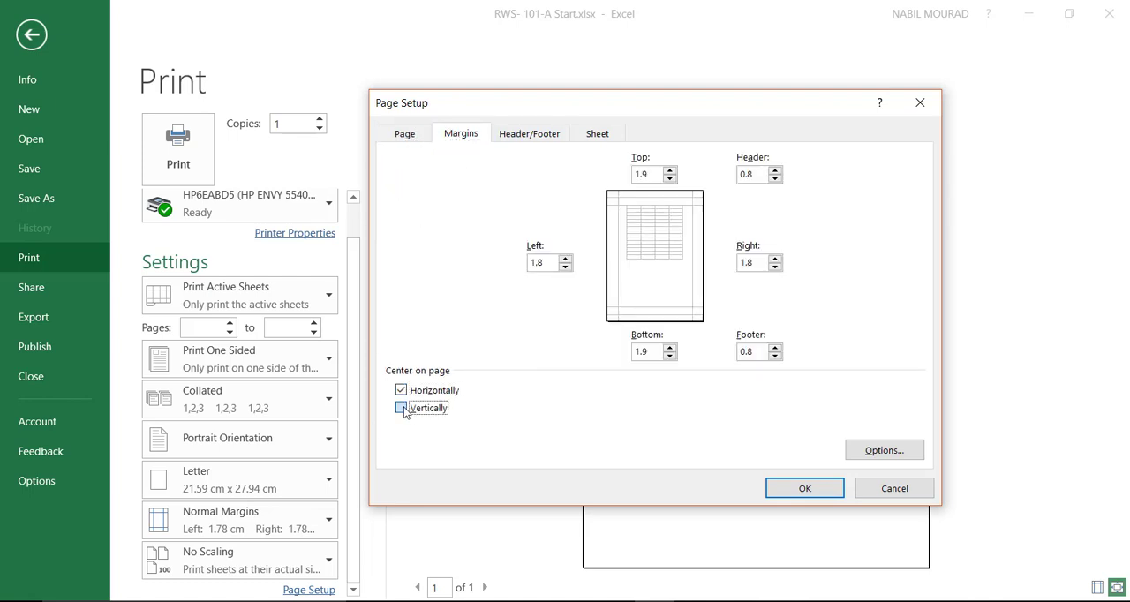
pyautogui.click(803, 488)
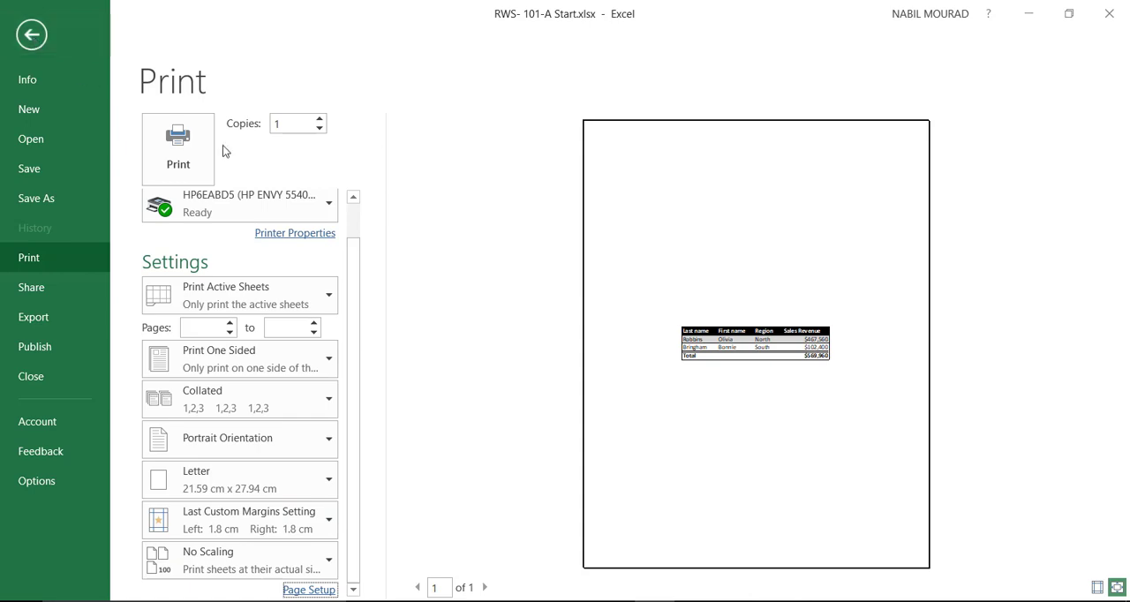
pyautogui.click(31, 37)
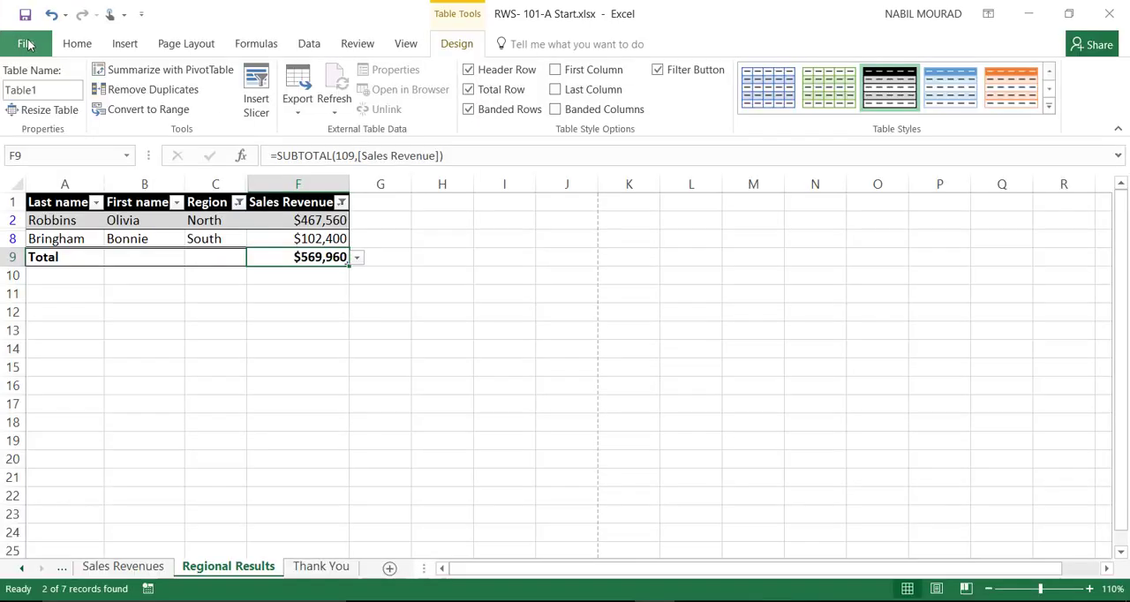
pyautogui.click(318, 570)
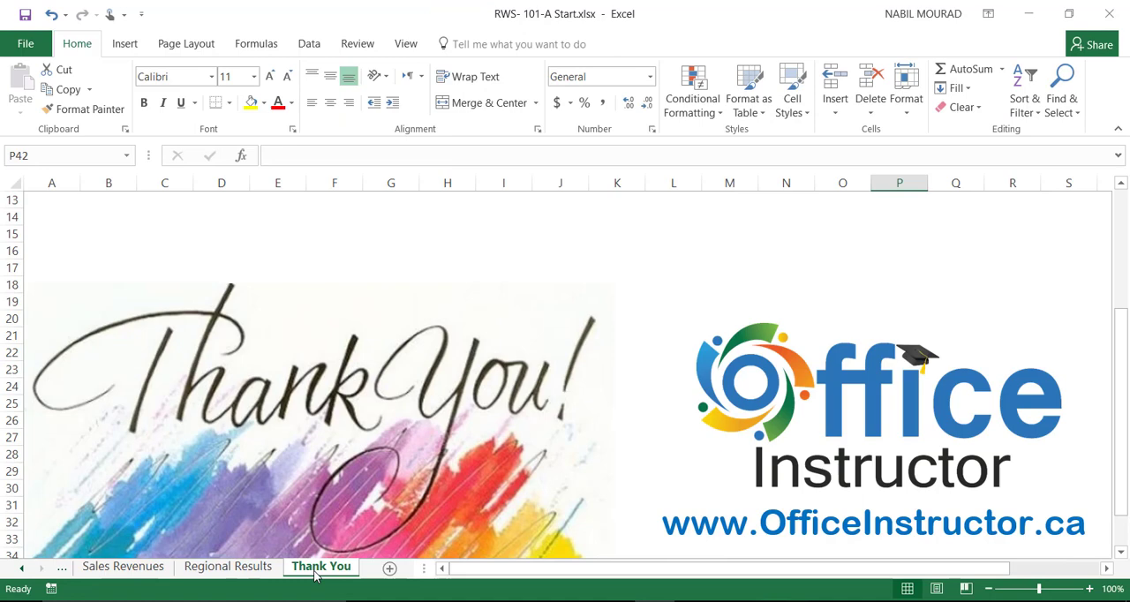